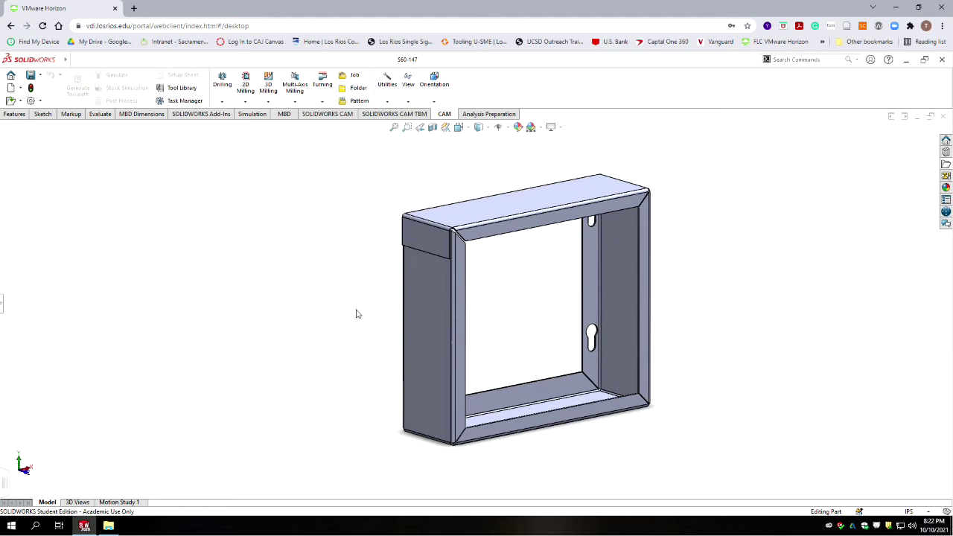
Show the feature tree and enable the Sheet Metal command set.
key(F9)
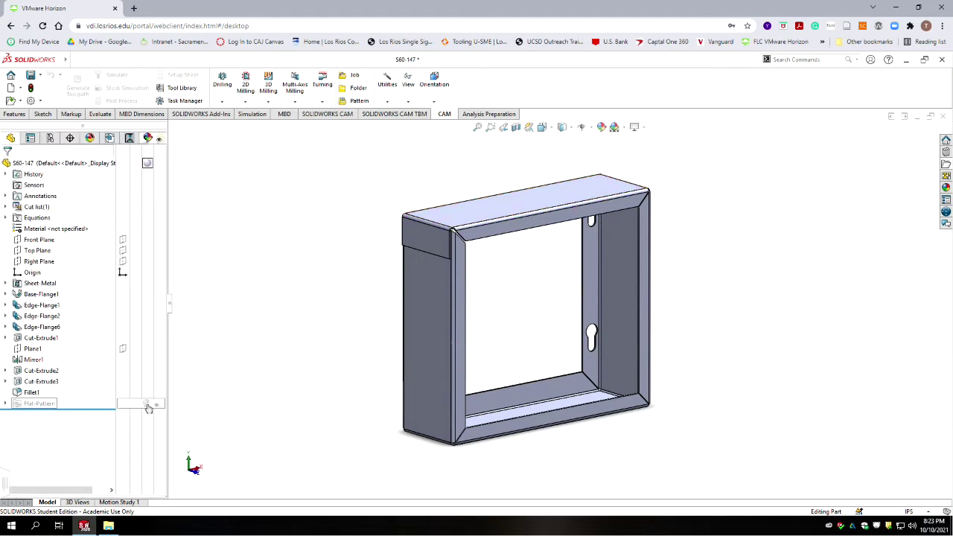
right_click(608, 87)
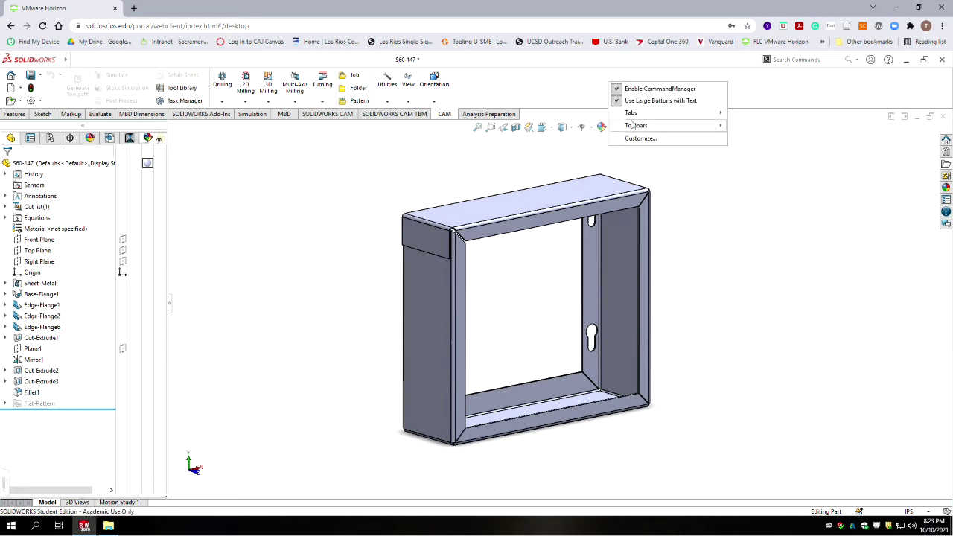
mouse_move(655, 114)
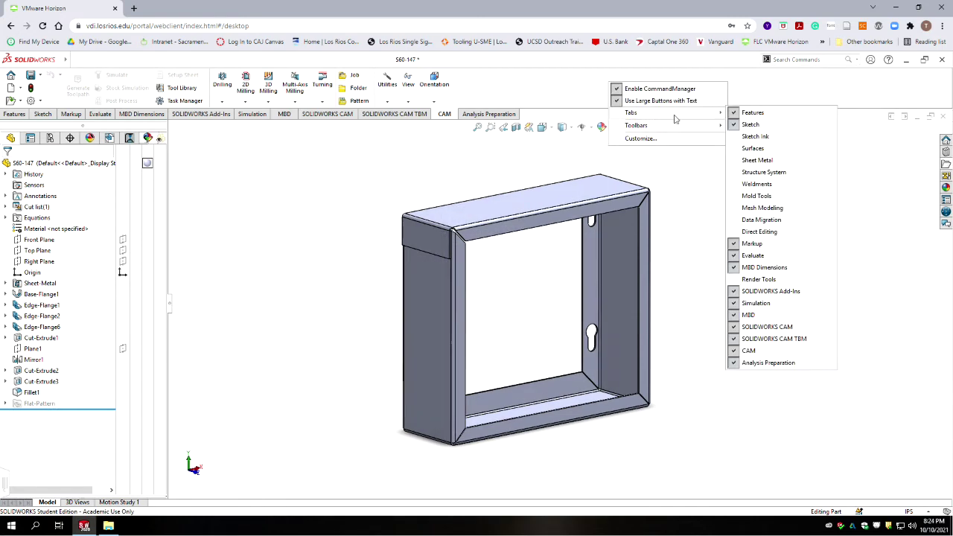
click(766, 166)
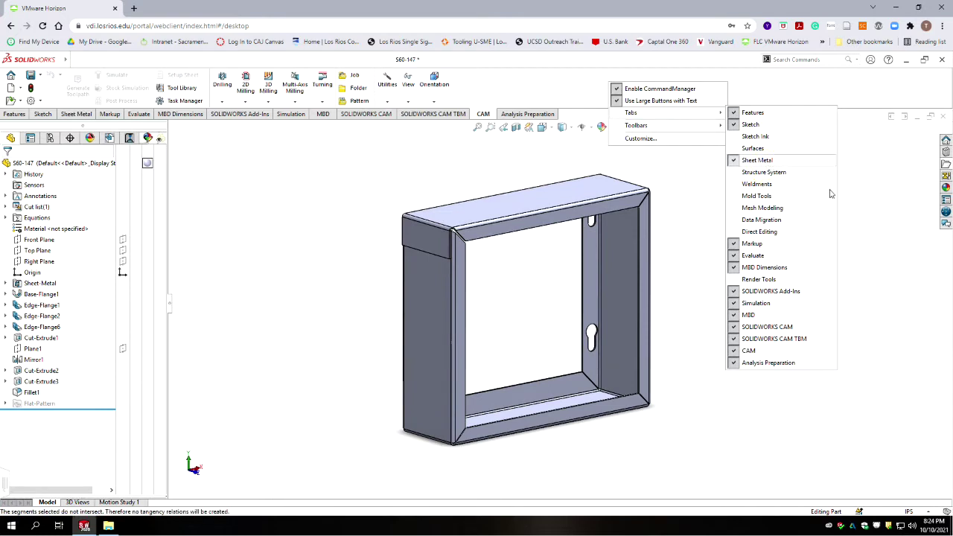
click(854, 209)
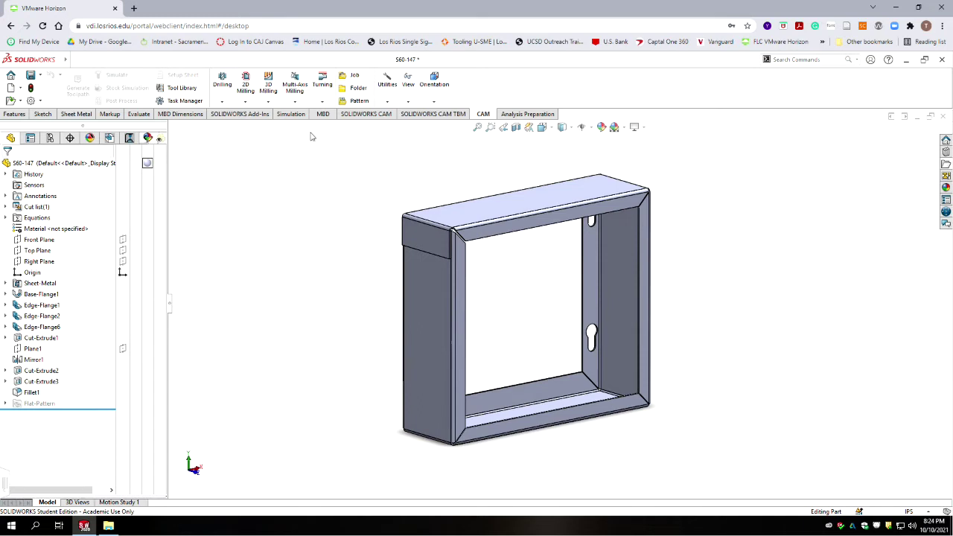
Unfold all bends of the frame with the small overlapping end face as the fixed face, and save the part.
click(76, 114)
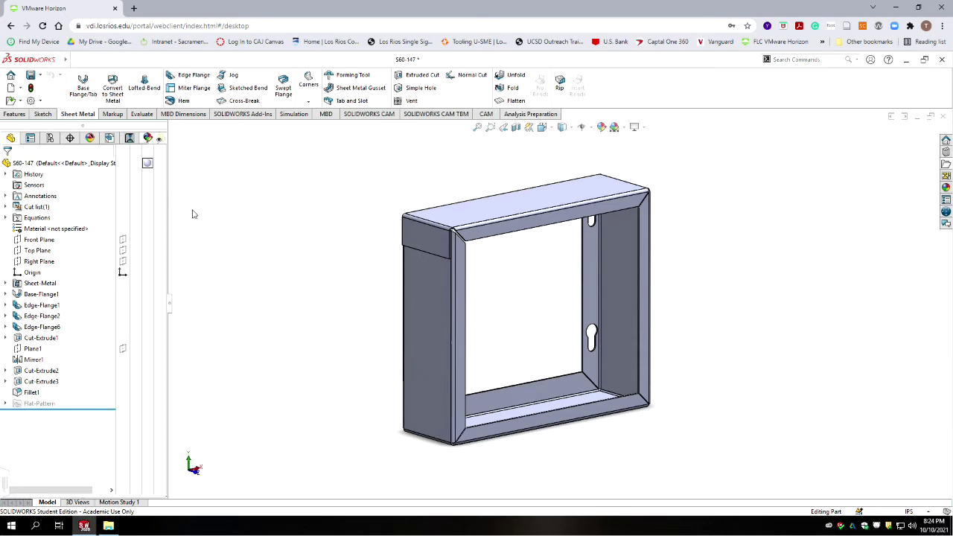
click(514, 79)
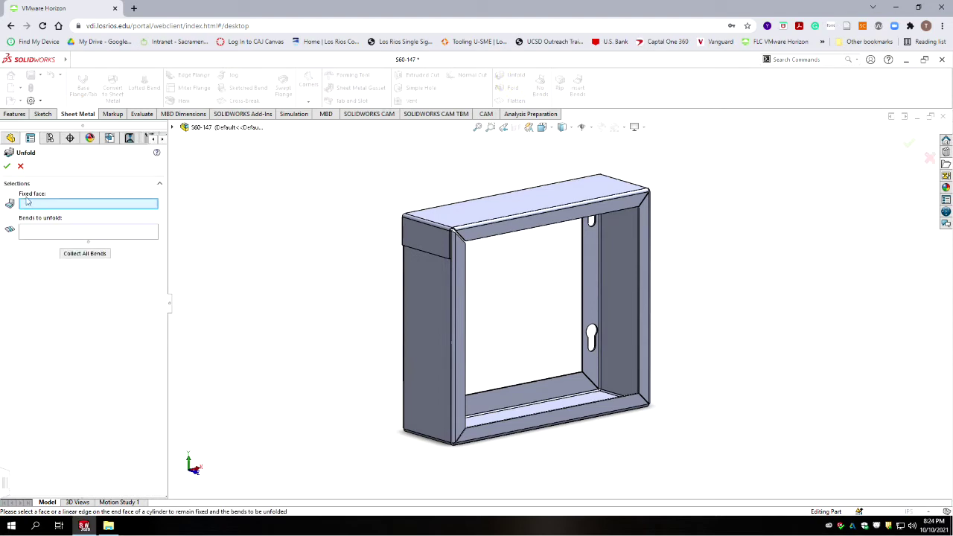
click(440, 243)
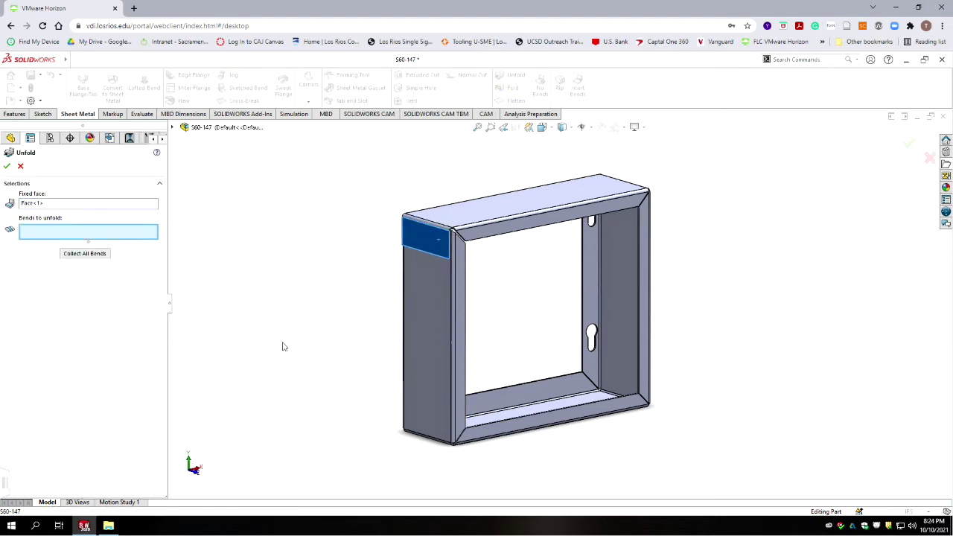
click(93, 253)
click(8, 167)
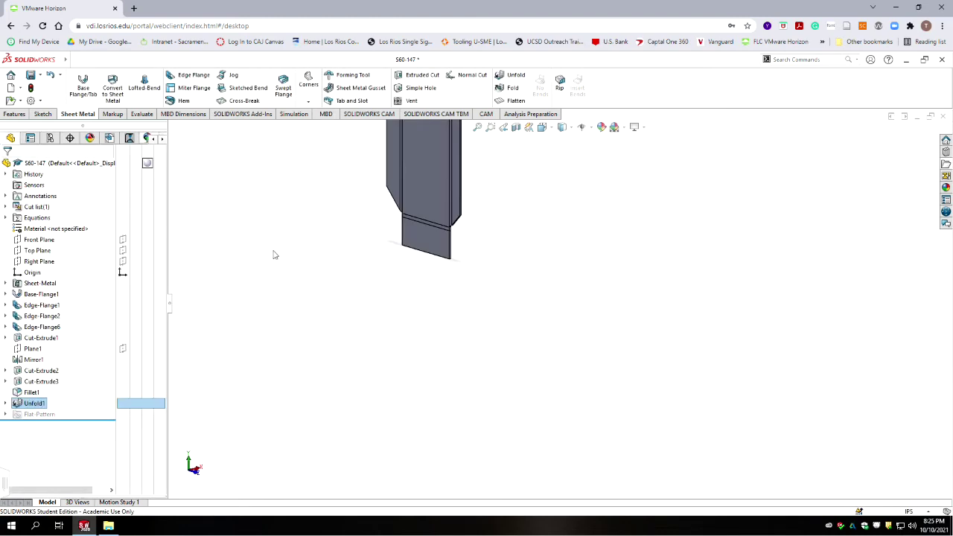
middle_drag(401, 276, 480, 246)
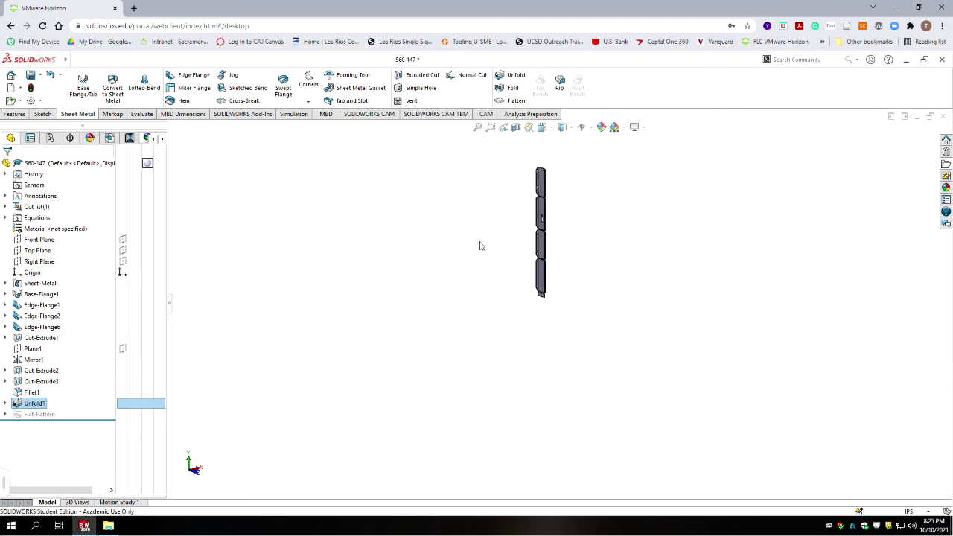
middle_drag(564, 205, 582, 247)
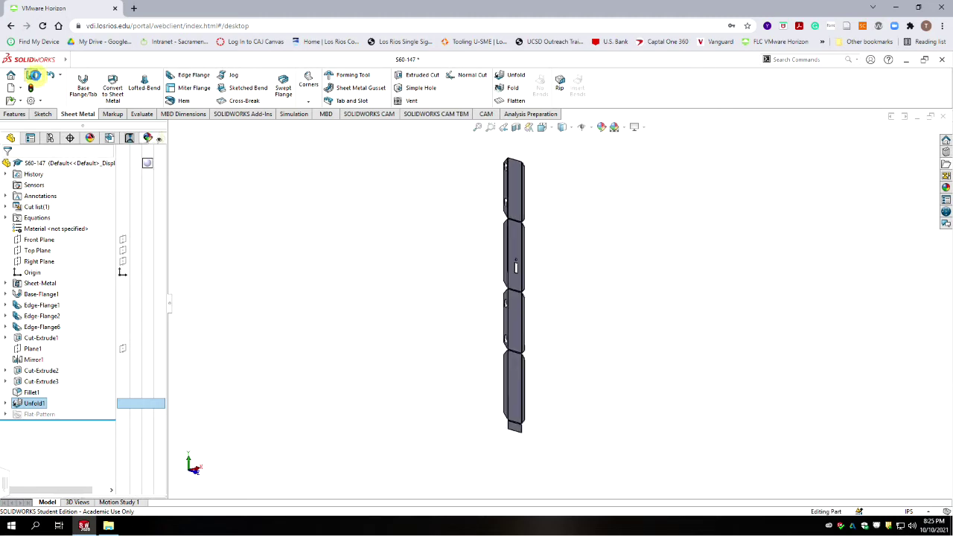
click(31, 75)
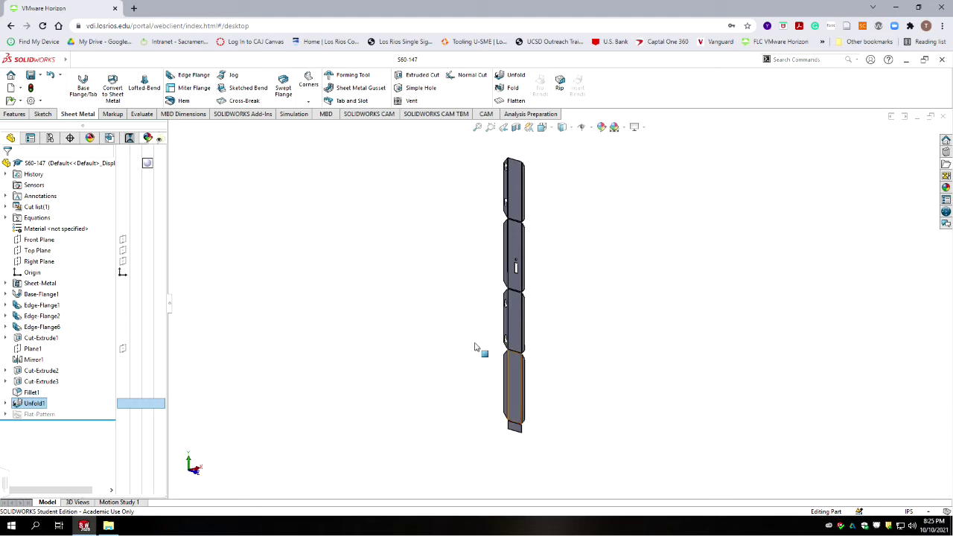
Create a CAM milling job for the unfolded part and set its comment to S60-147.
middle_drag(493, 364, 521, 326)
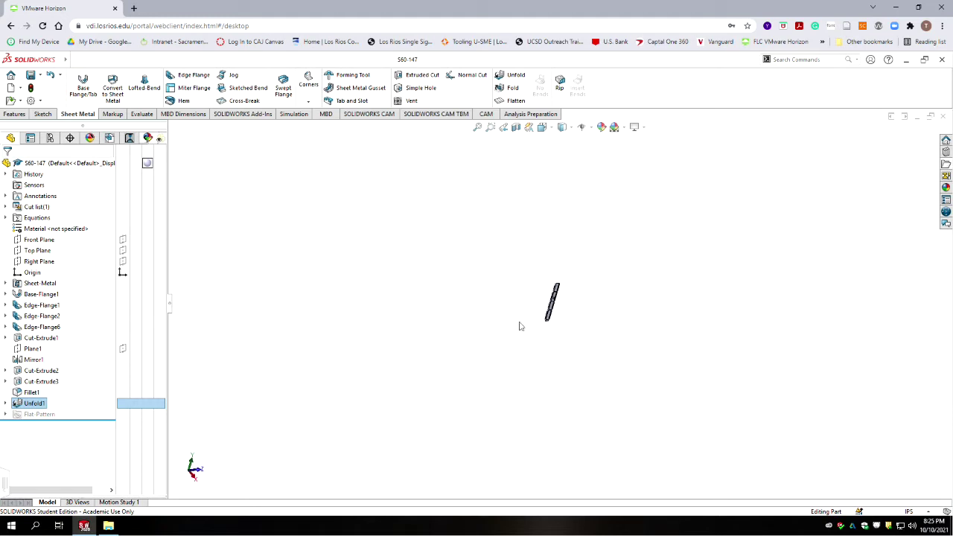
middle_drag(574, 294, 541, 327)
scroll(540, 328, down, 5)
middle_drag(554, 370, 555, 457)
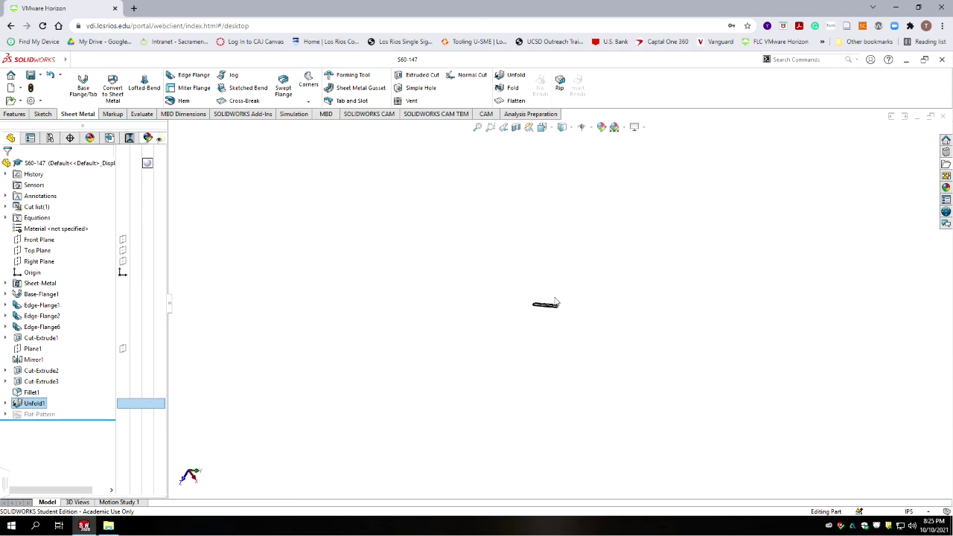
scroll(550, 335, down, 8)
scroll(596, 398, down, 3)
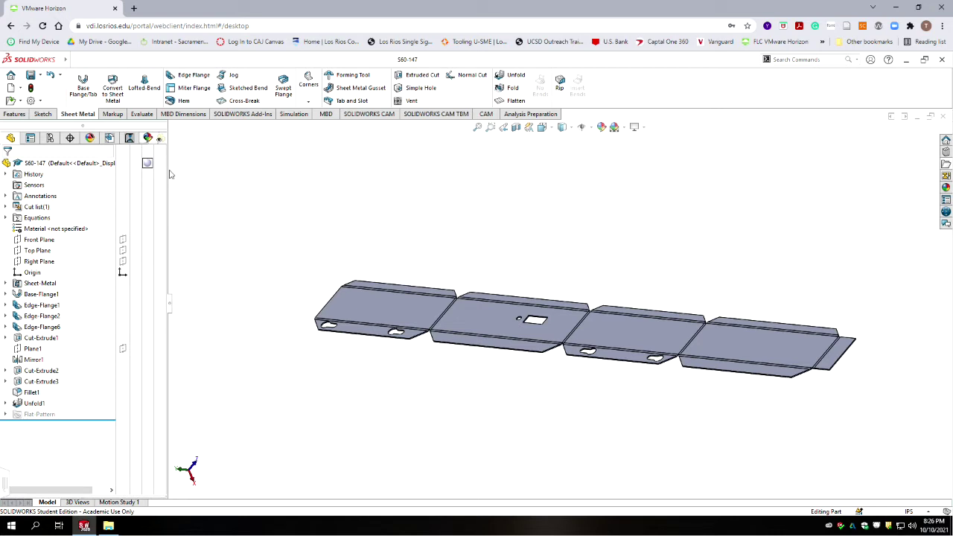
drag(170, 305, 209, 309)
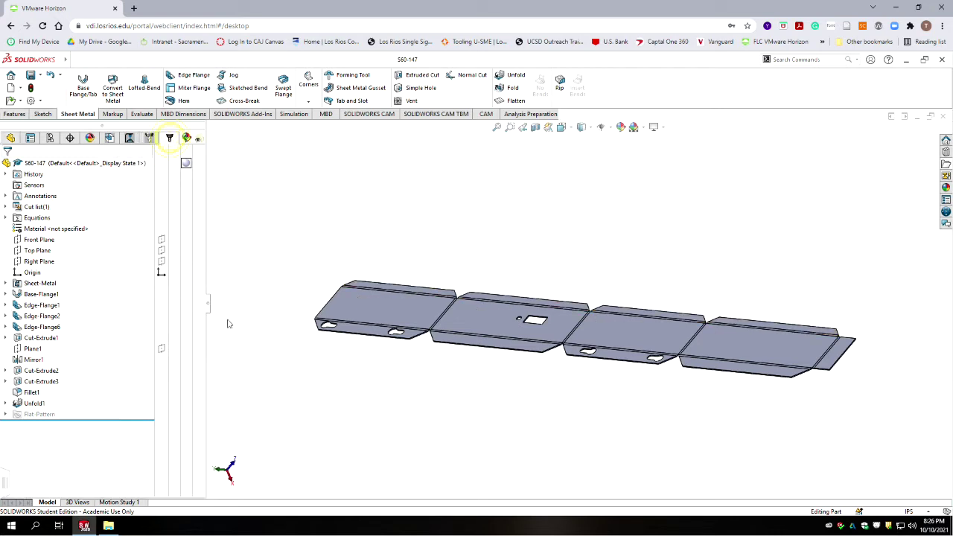
click(169, 139)
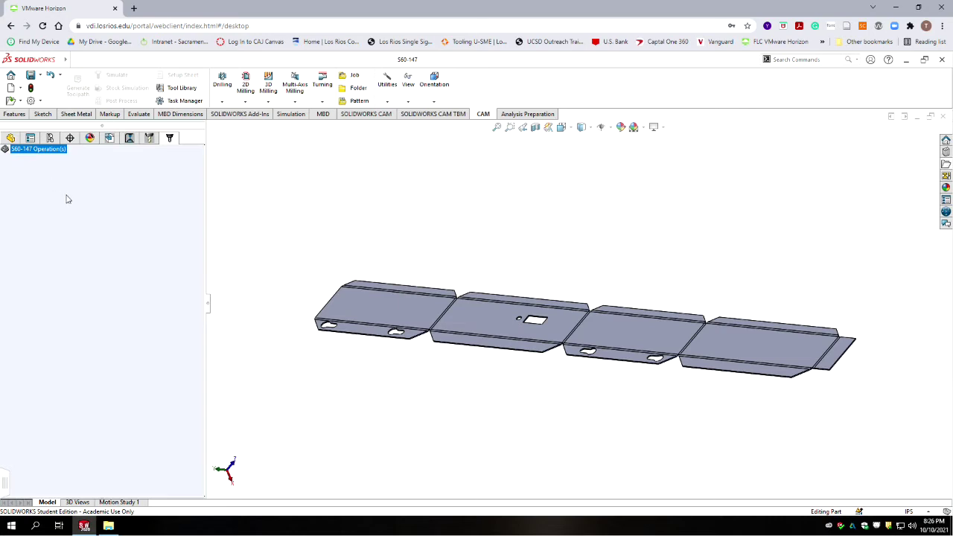
click(352, 78)
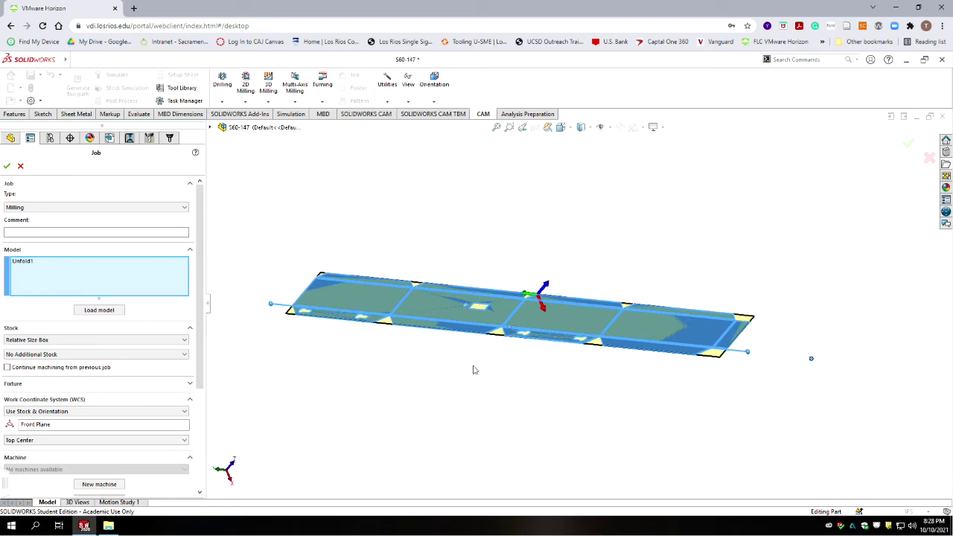
click(41, 234)
scroll(198, 232, down, 3)
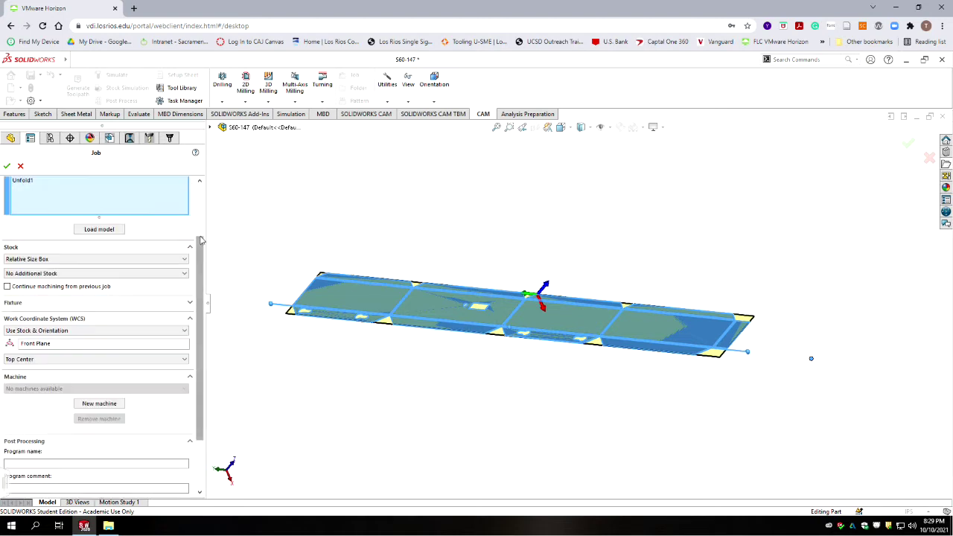
scroll(198, 253, up, 3)
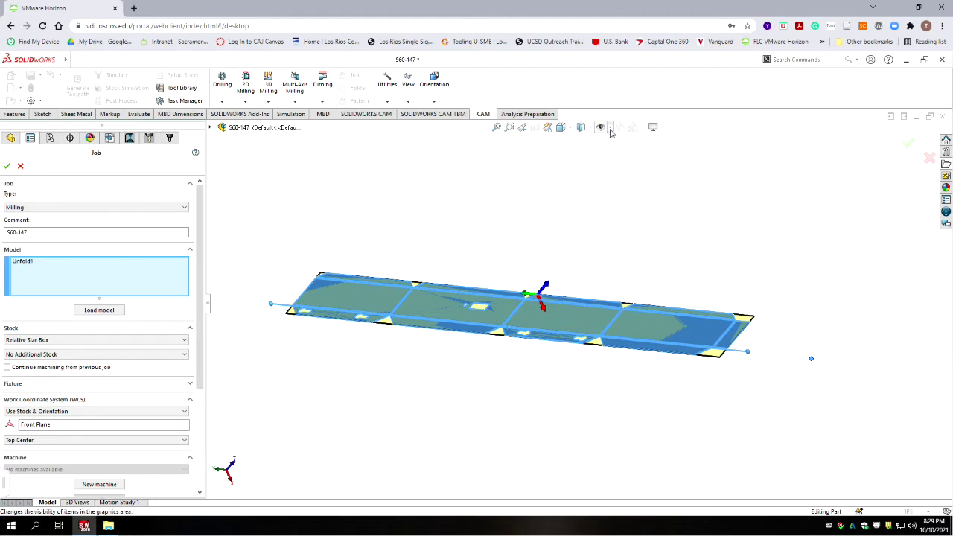
click(611, 131)
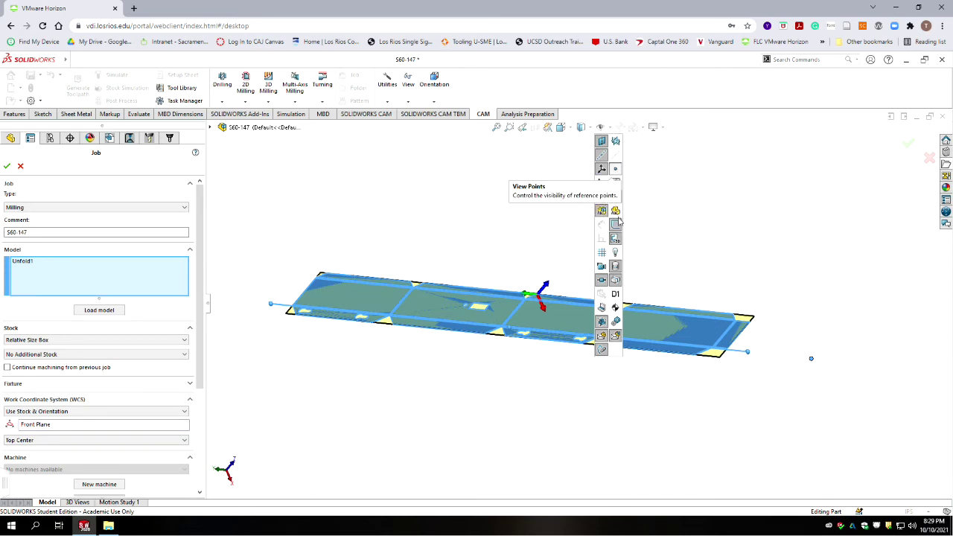
click(660, 191)
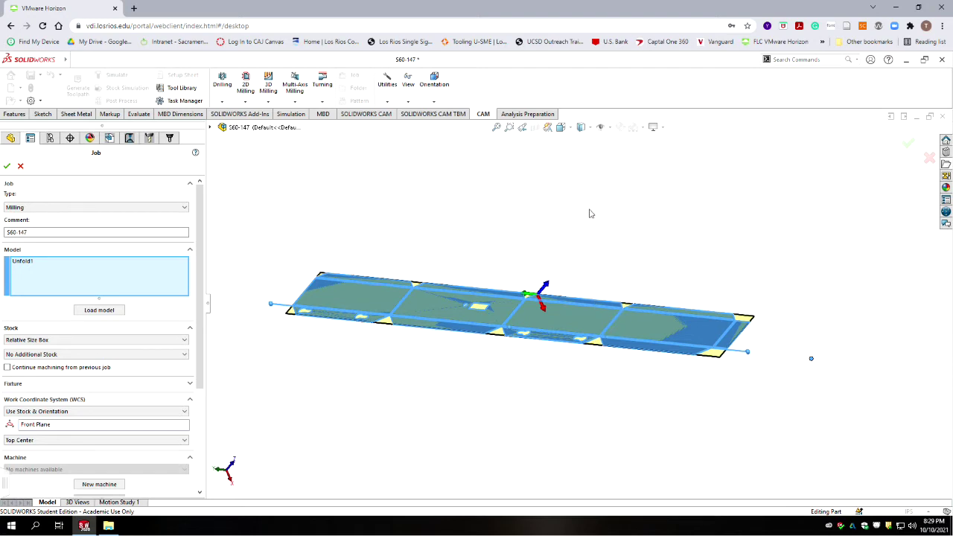
Define the work coordinate system by Z-axis and X-axis, replacing Front Plane with the flat face around the rectangular cutout as the Z reference.
scroll(204, 218, down, 1)
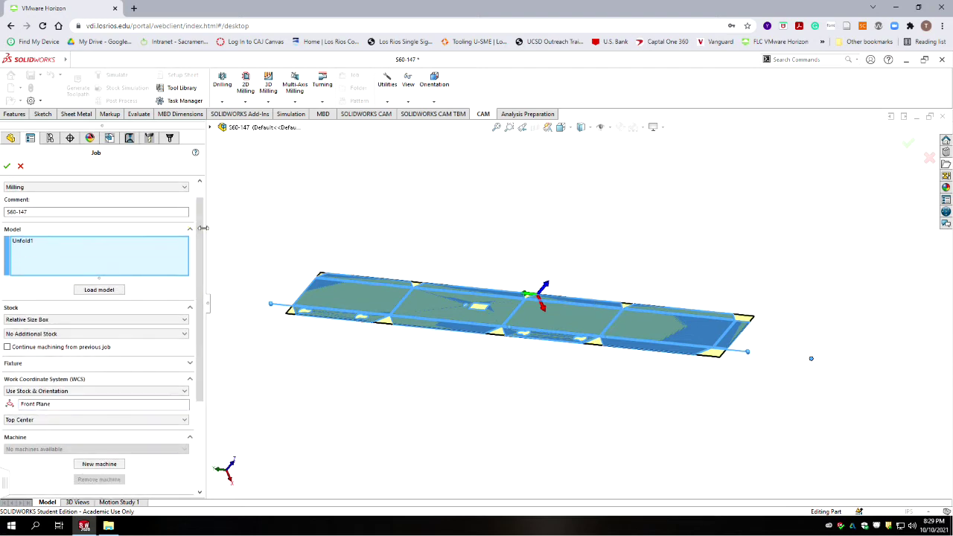
scroll(199, 253, down, 3)
scroll(199, 277, down, 1)
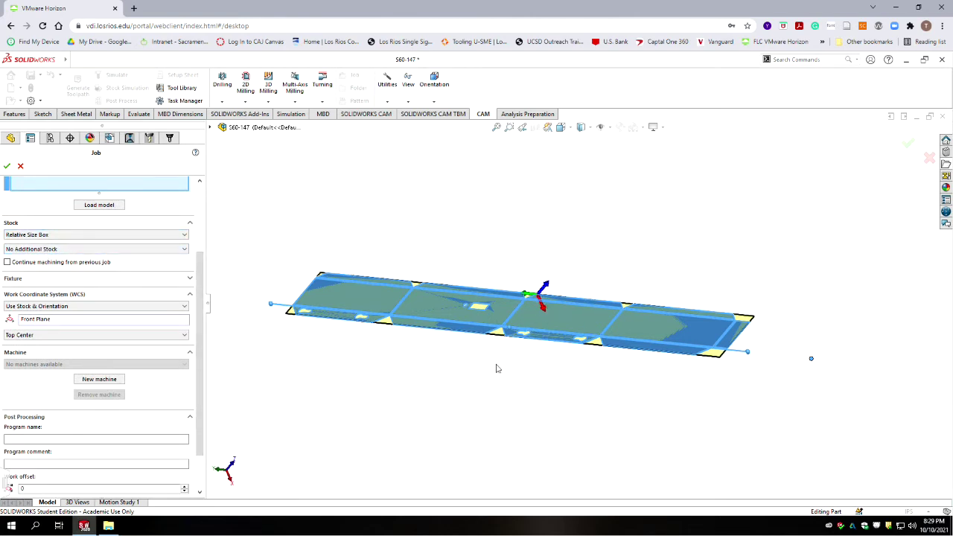
click(73, 308)
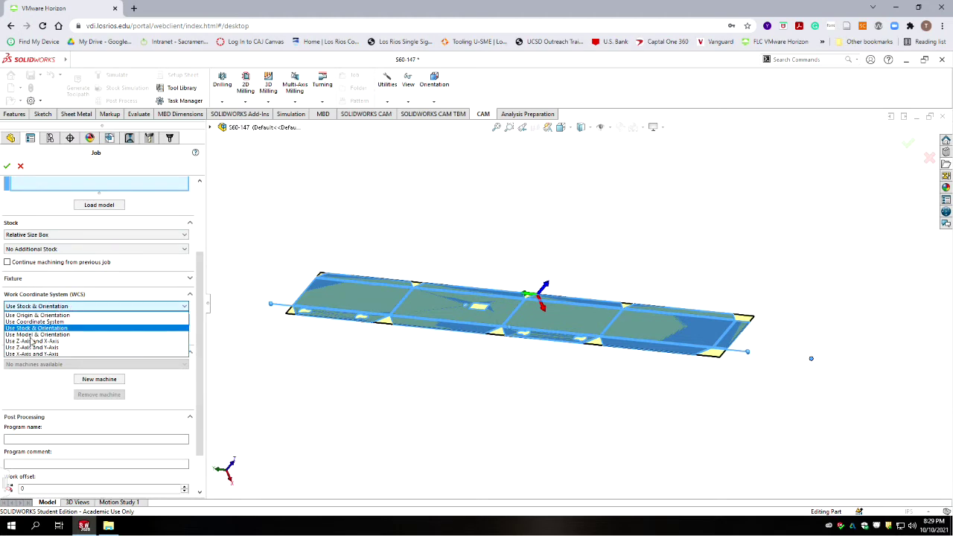
click(167, 341)
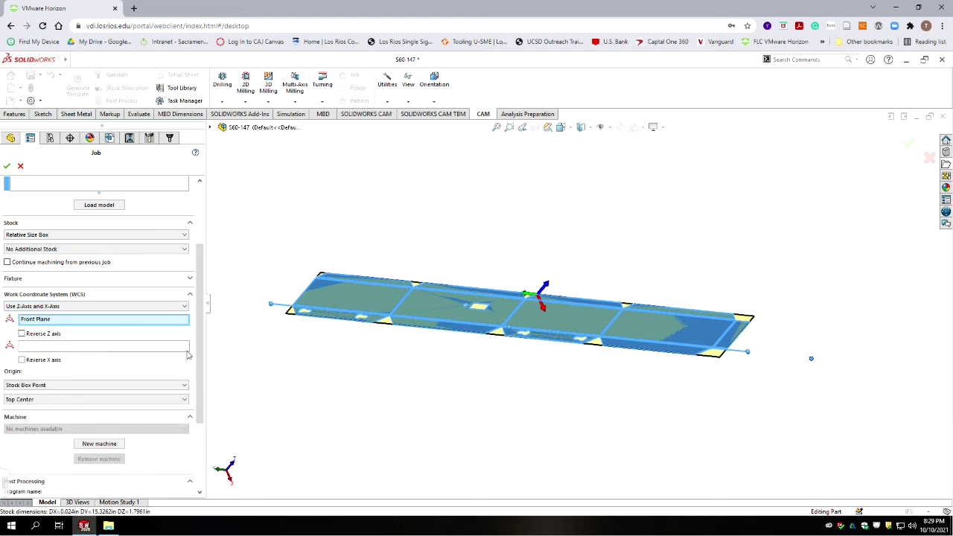
click(64, 321)
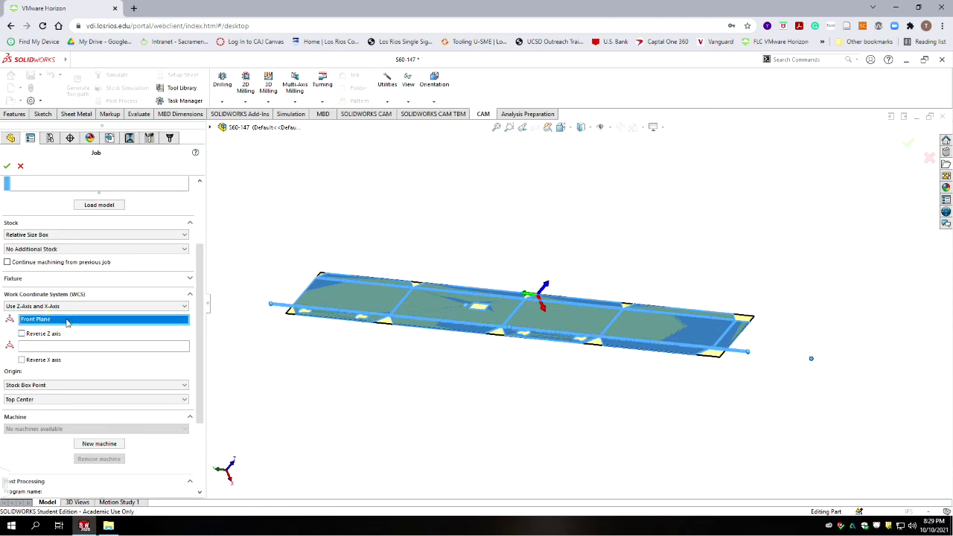
key(Delete)
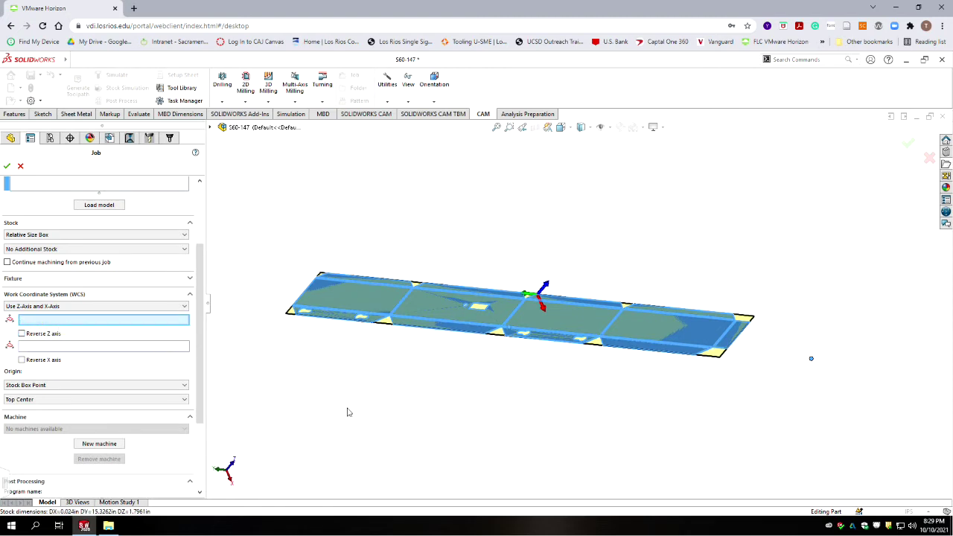
click(446, 308)
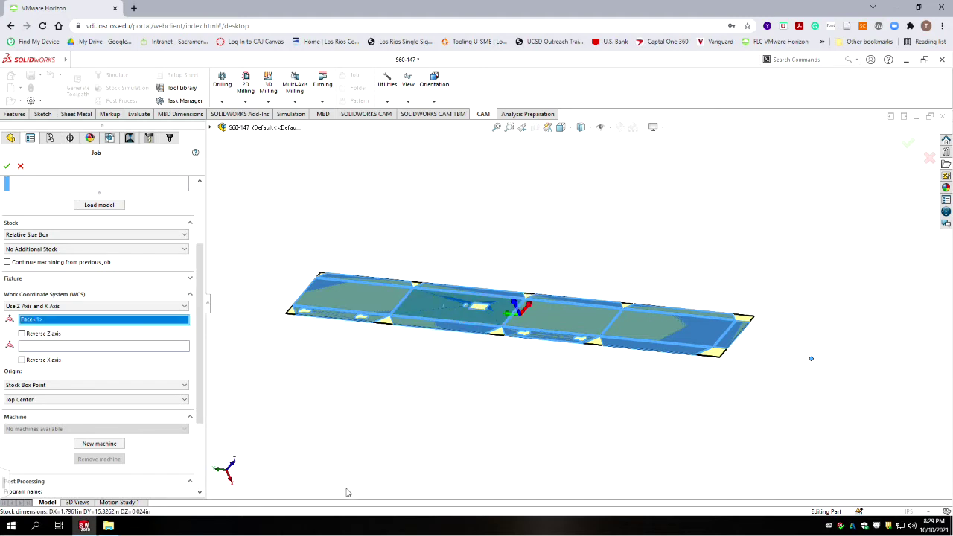
Align the job's X axis with the long outer flange edge alongside the panel with the rectangular cutout.
click(41, 347)
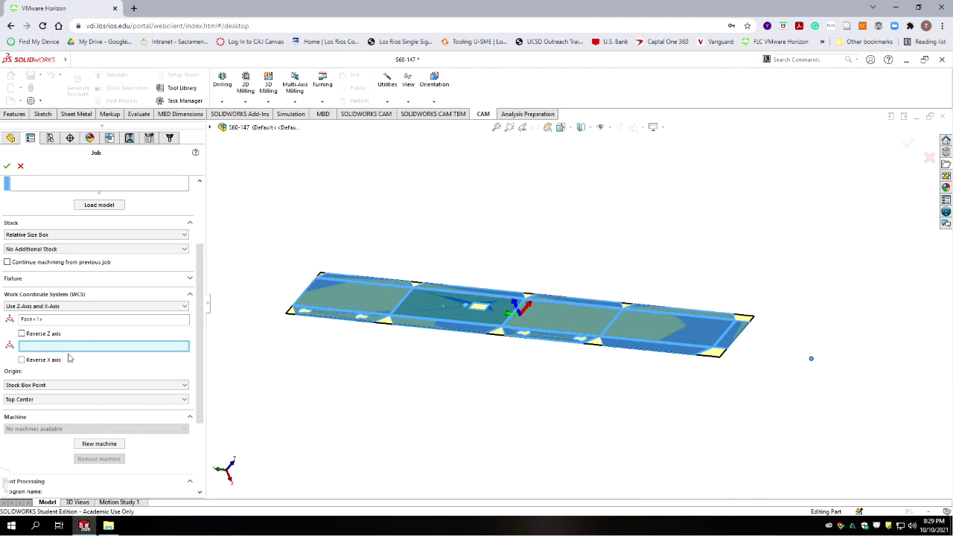
scroll(483, 334, down, 4)
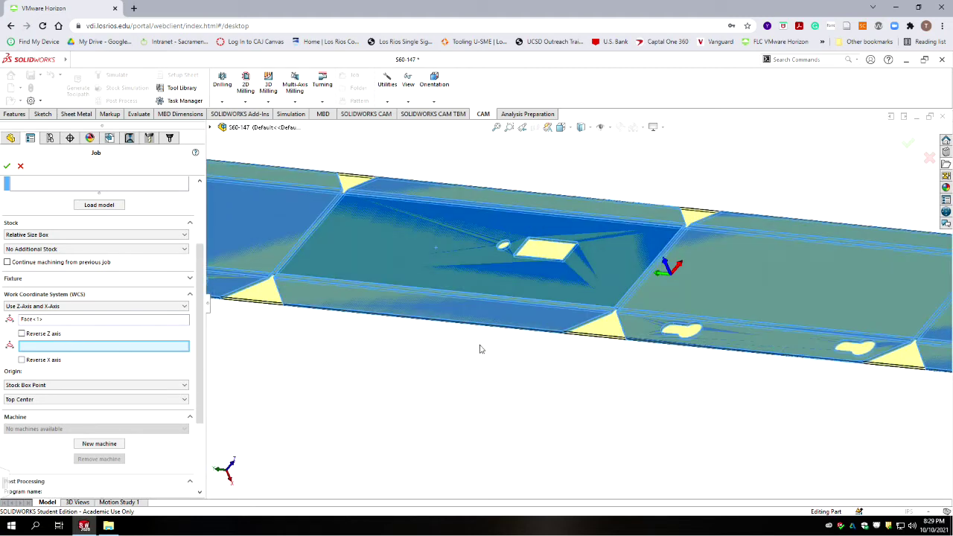
click(484, 332)
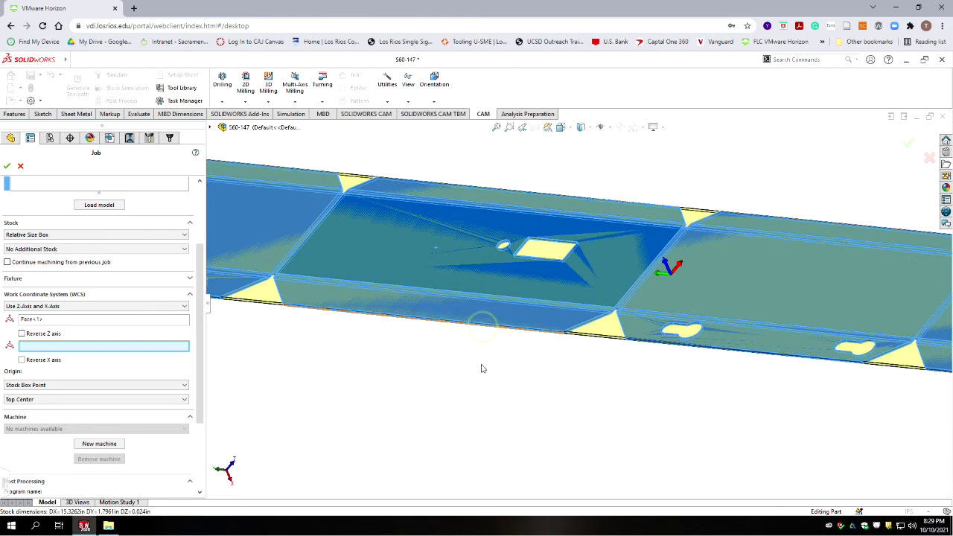
scroll(597, 368, up, 4)
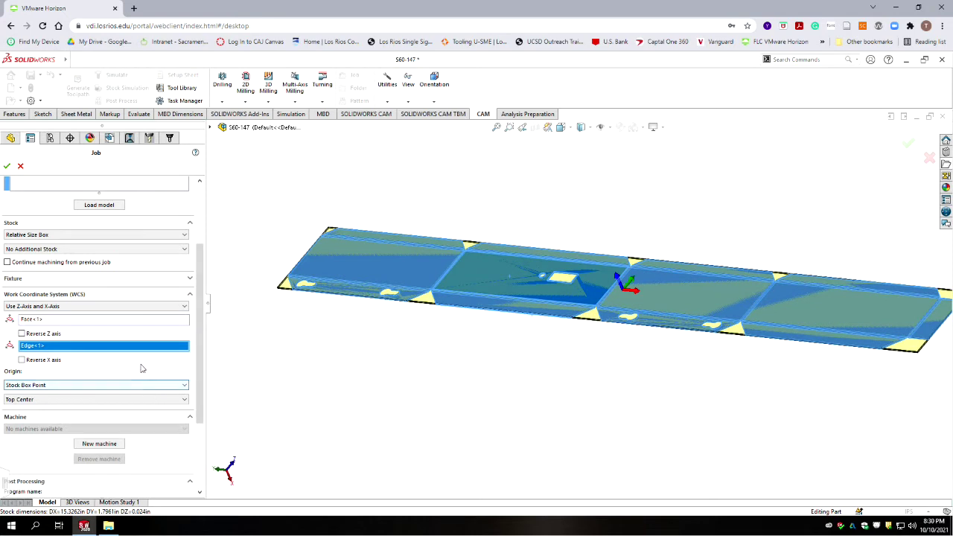
Place the work coordinate system origin at the stock box point Bottom Corner 3.
click(30, 385)
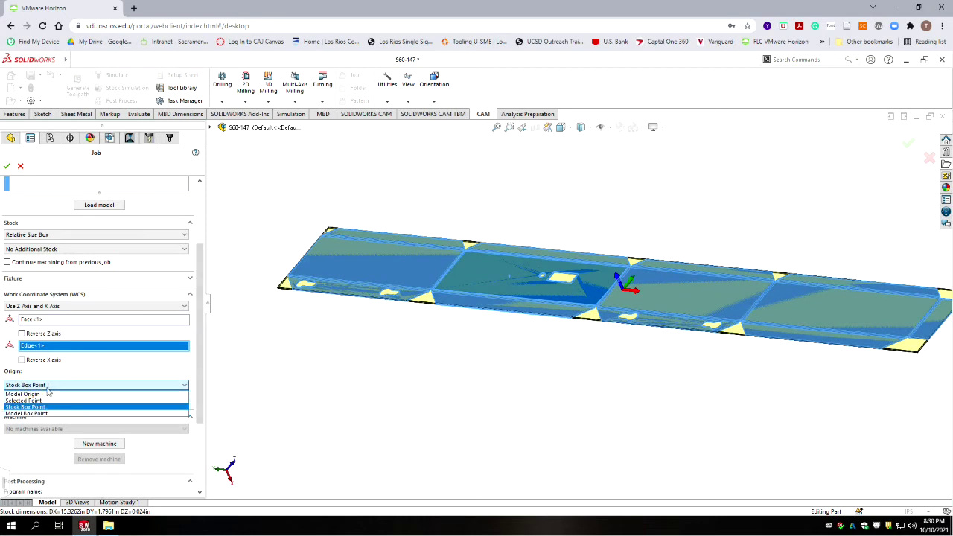
click(45, 391)
click(52, 402)
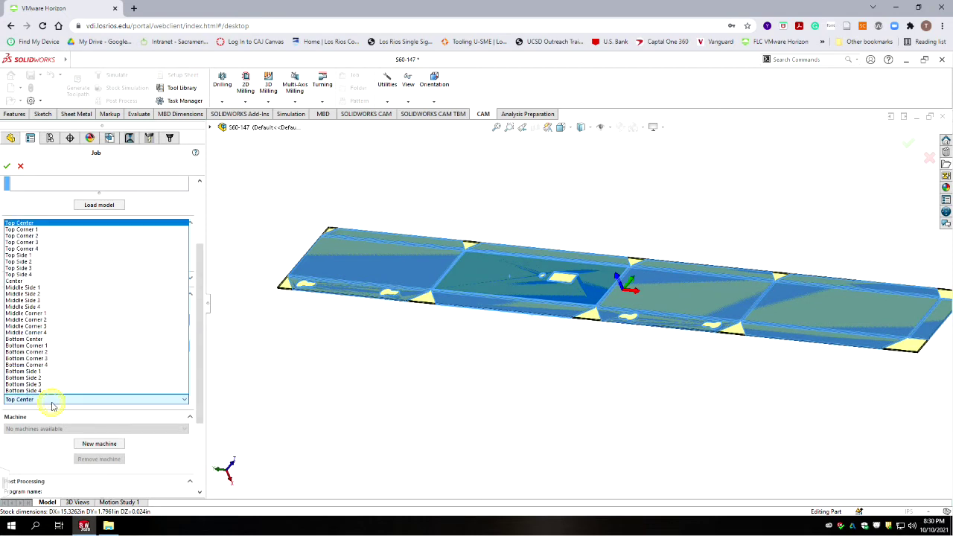
click(37, 358)
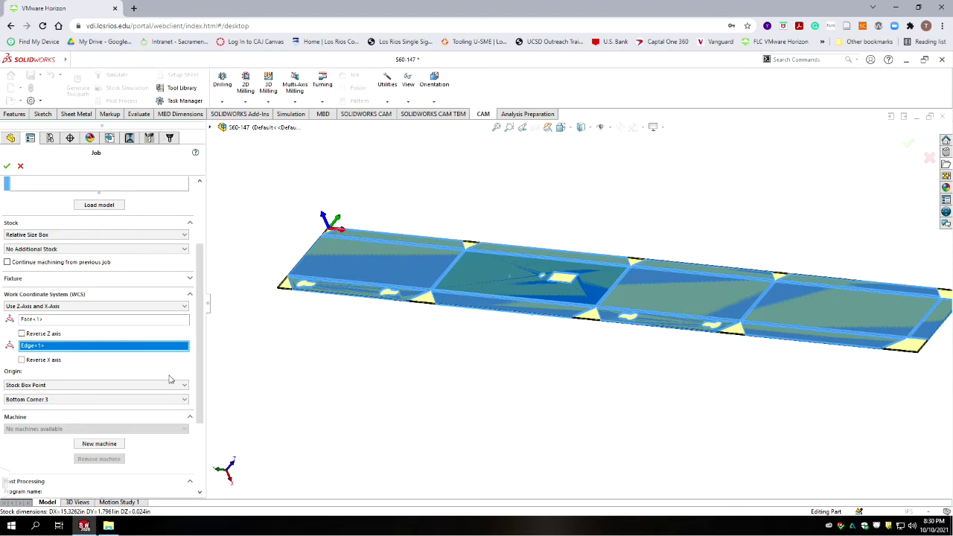
Finish the job with stock added to sides and top-bottom at a 1 in side offset, and preview its stock box around the blank.
drag(198, 282, 192, 201)
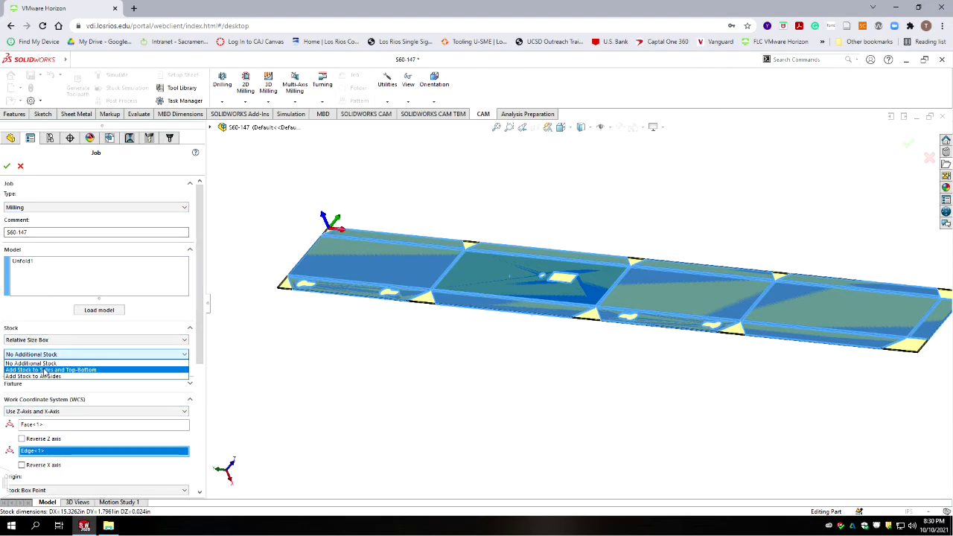
click(44, 370)
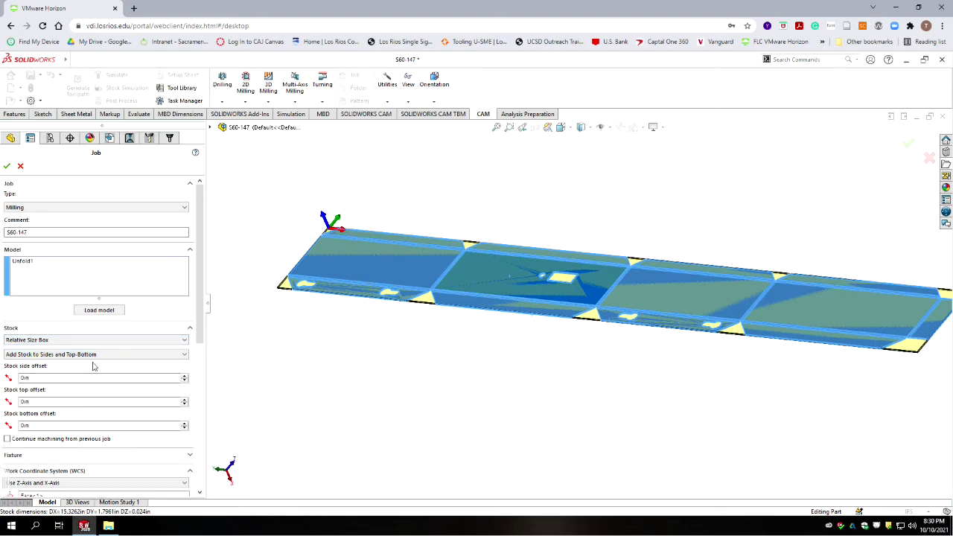
click(50, 378)
text(1)
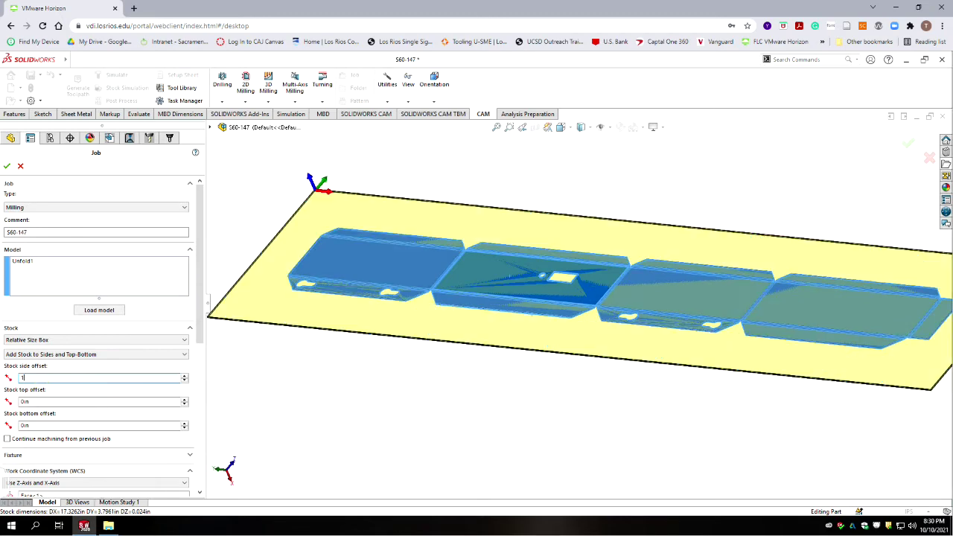
click(42, 400)
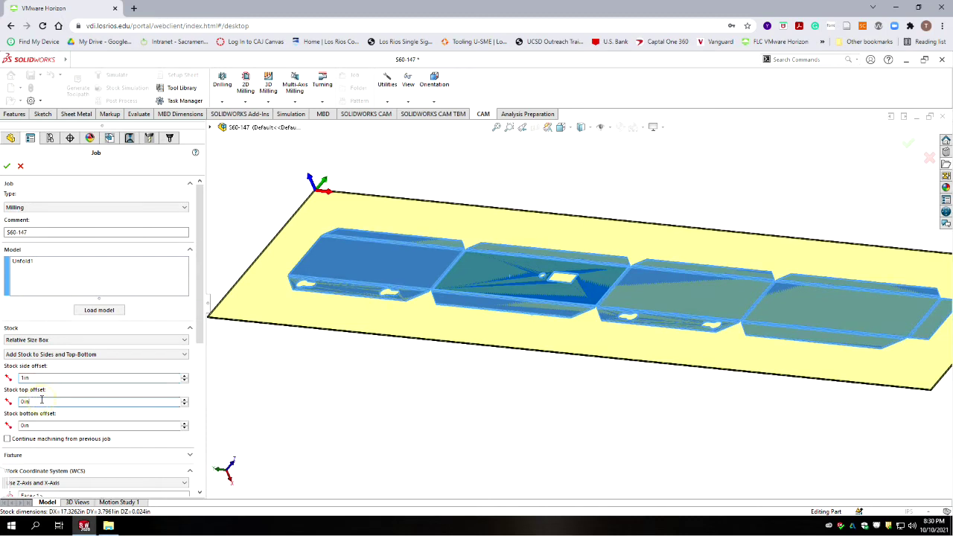
drag(41, 400, 8, 402)
click(7, 166)
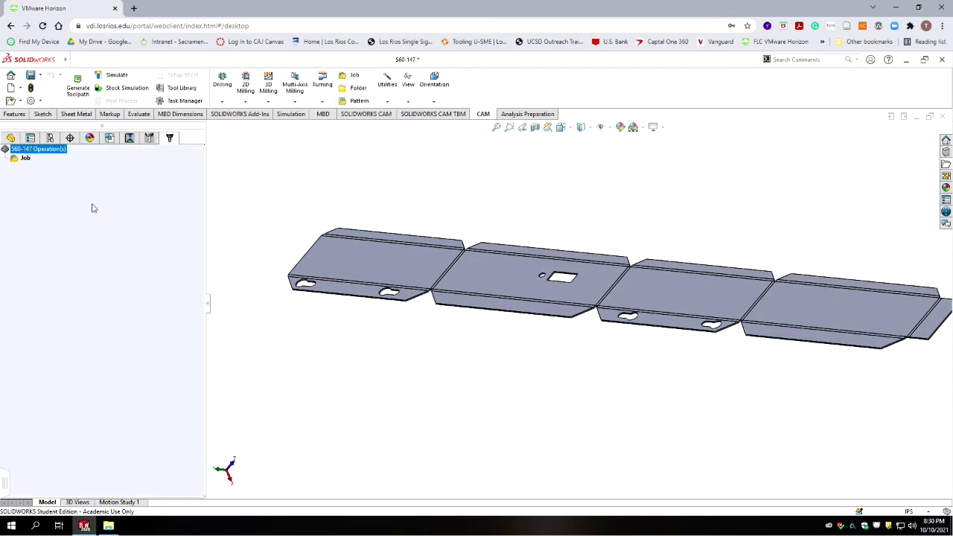
click(28, 159)
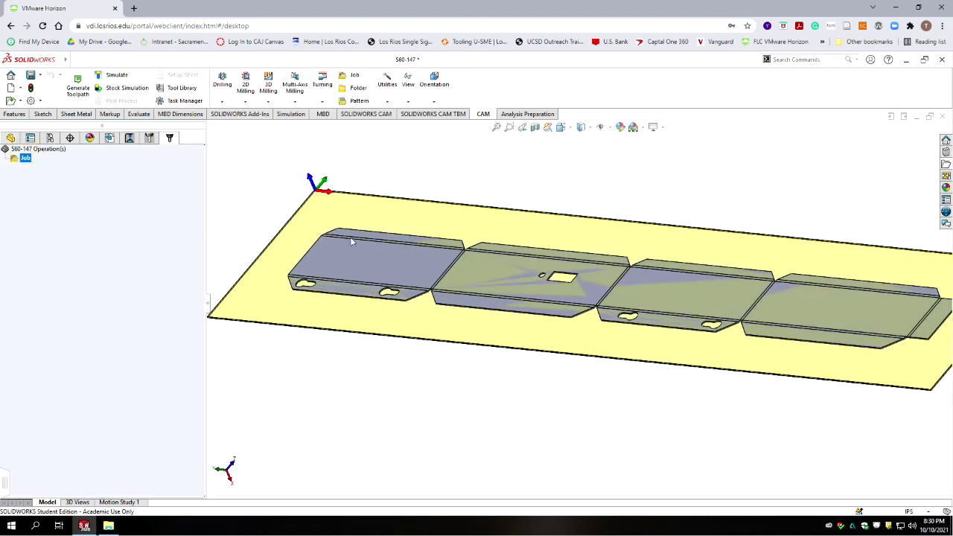
scroll(522, 311, up, 3)
scroll(729, 259, down, 2)
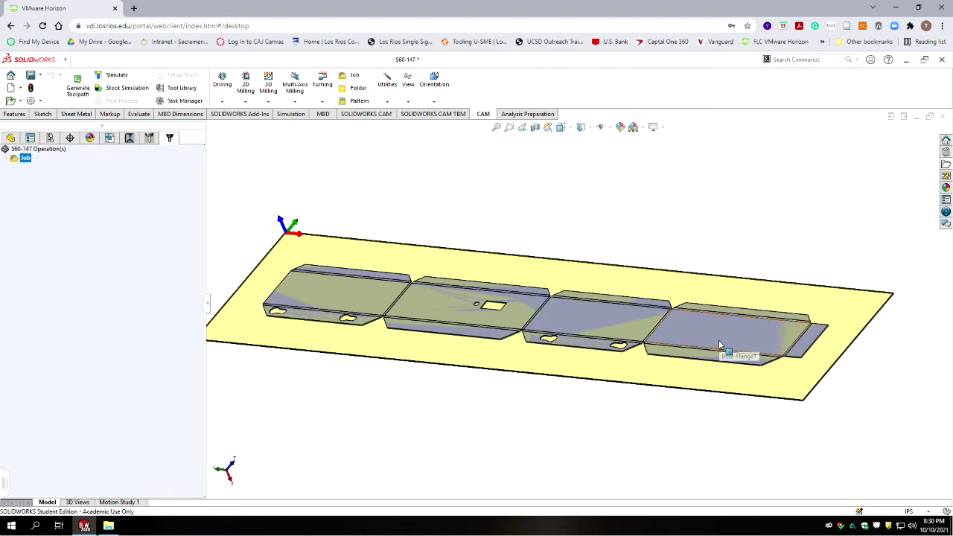
click(172, 293)
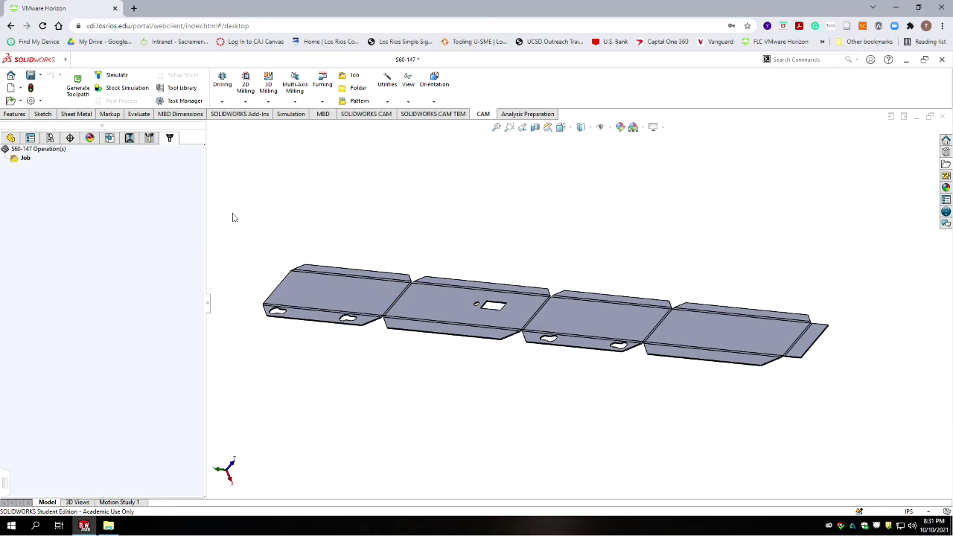
Start a 2D Contour operation and assign tool #1, the 0.044" flat Wazer nozzle tip, from the S60-Cutting library.
click(246, 93)
click(266, 149)
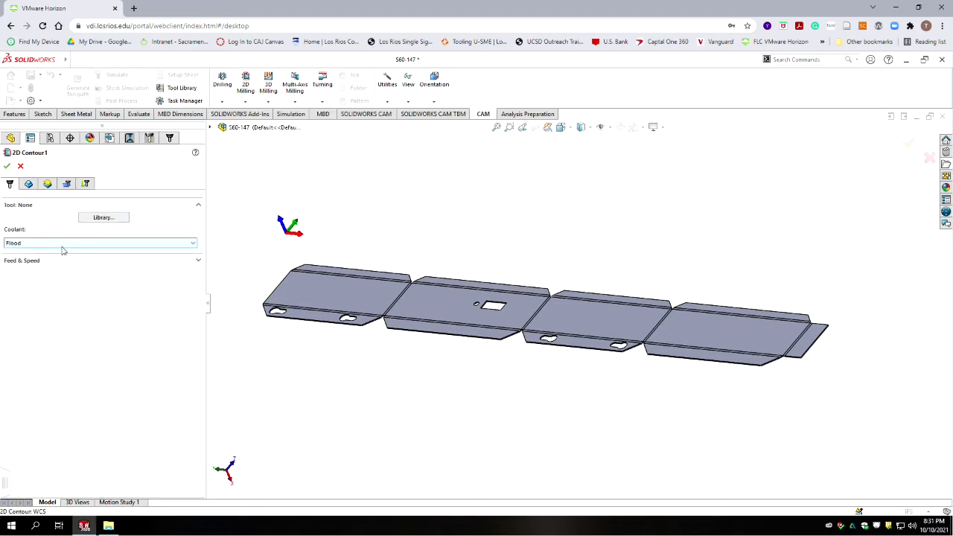
click(97, 217)
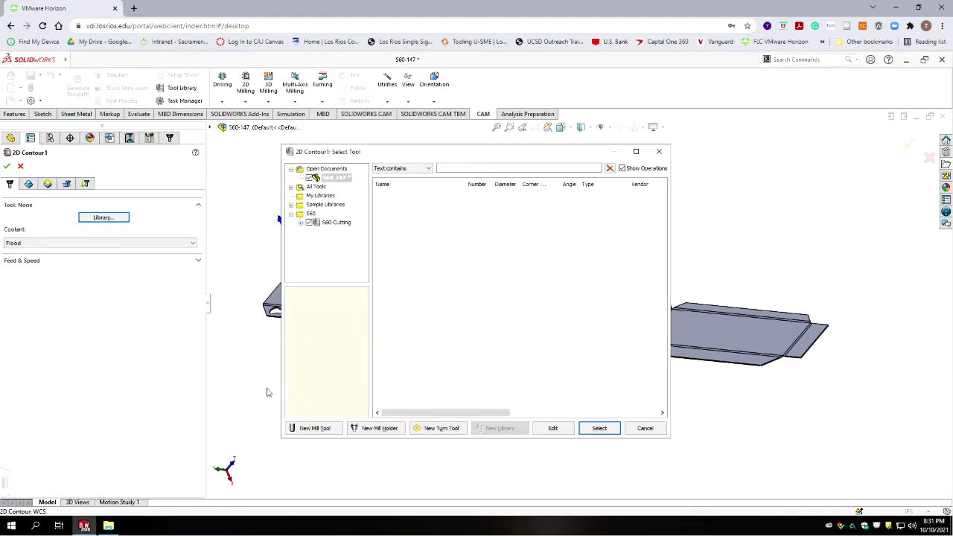
click(337, 224)
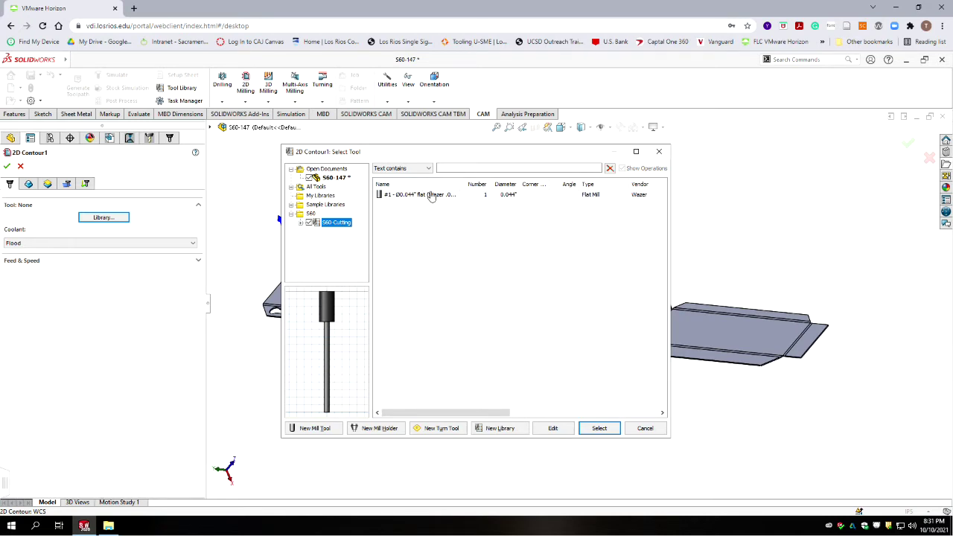
click(430, 195)
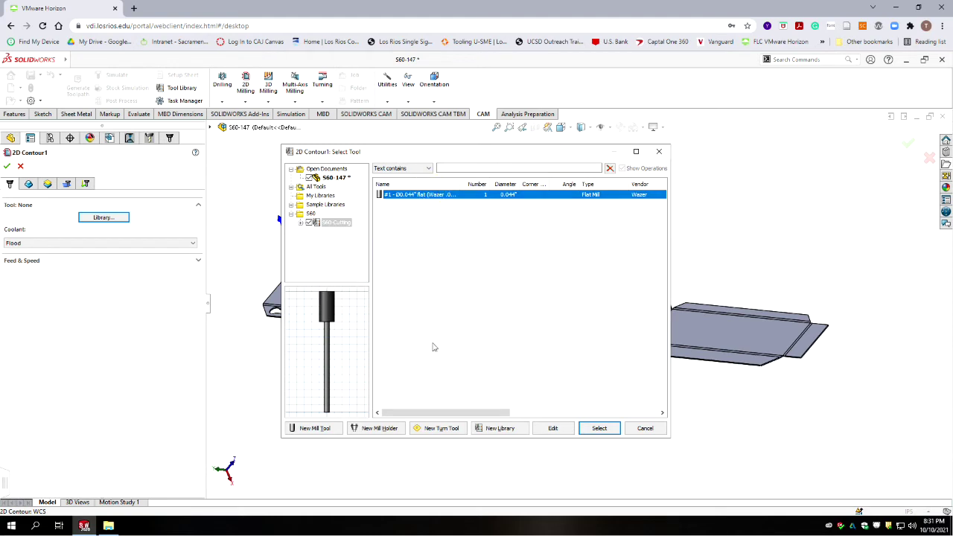
click(609, 431)
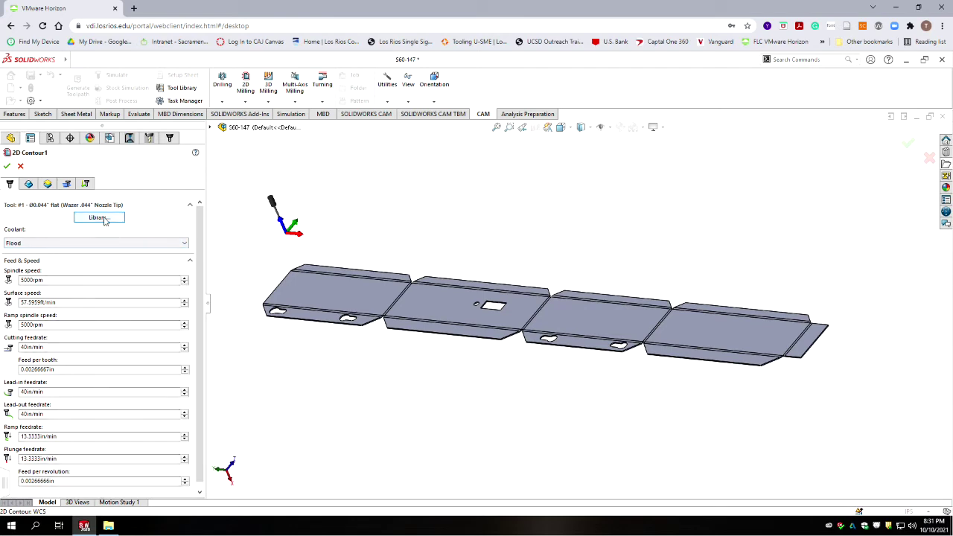
Add the lower edge loops of the two keyhole slots on the first panel's flange as contour geometry.
click(29, 183)
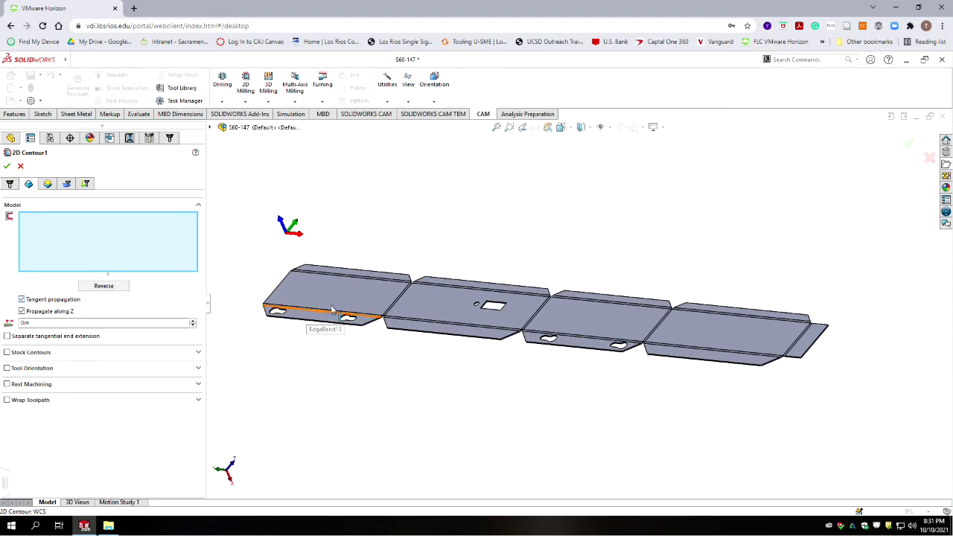
scroll(313, 322, down, 6)
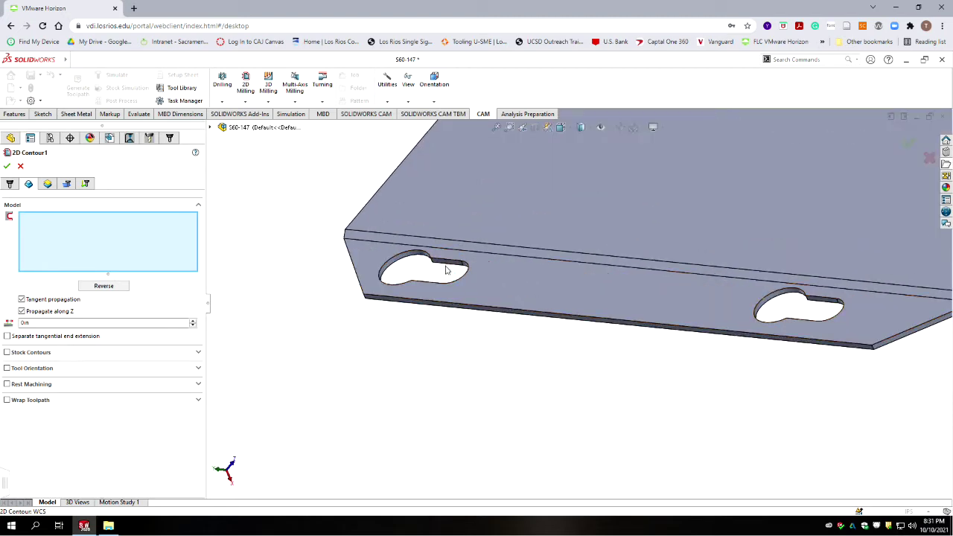
click(447, 268)
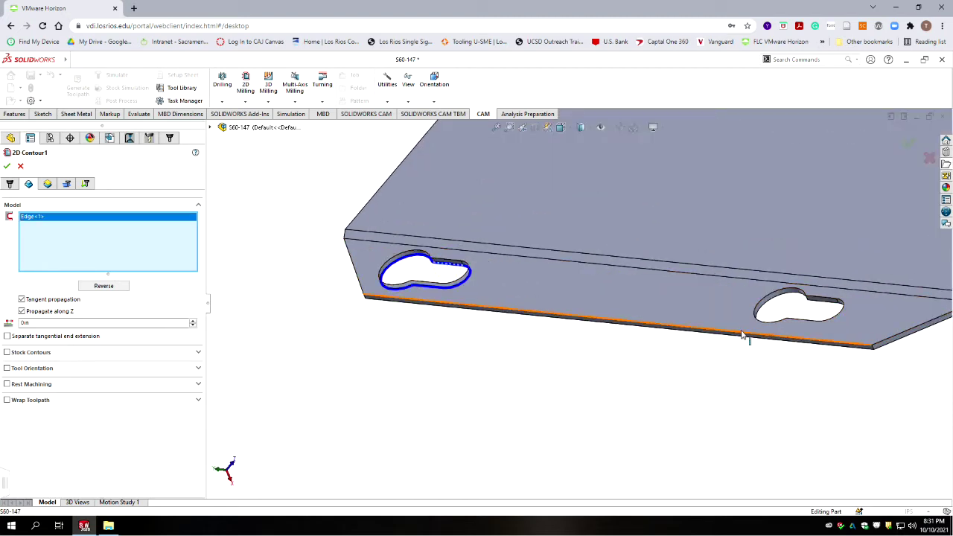
click(822, 305)
Add the lower edge loops of the two keyhole slots on the third panel's flange to the contour selection.
middle_drag(793, 337, 761, 345)
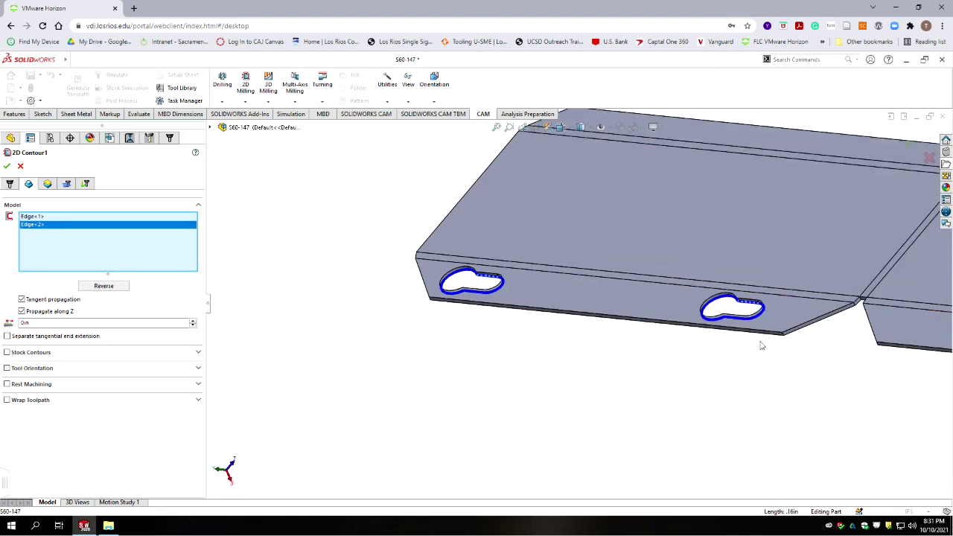
scroll(760, 346, up, 6)
scroll(774, 335, down, 3)
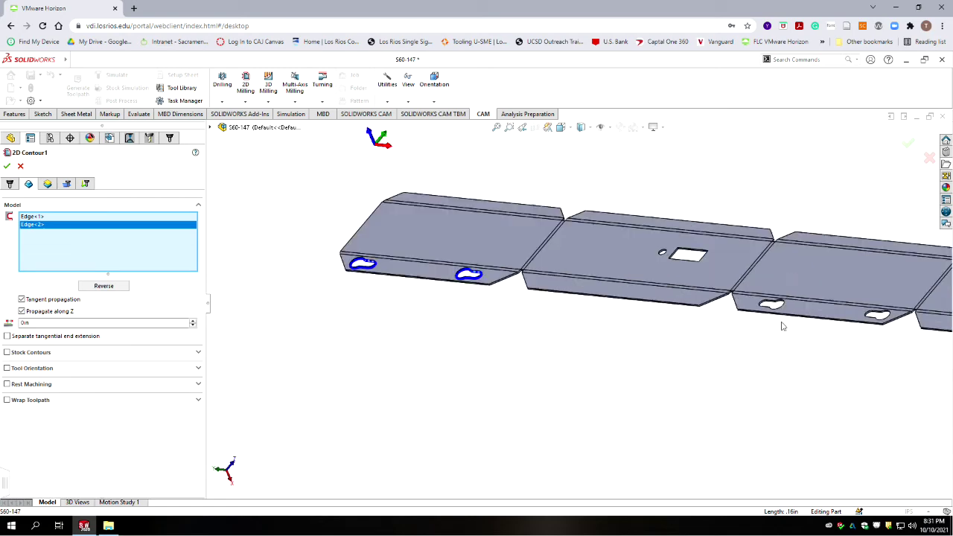
scroll(782, 325, down, 5)
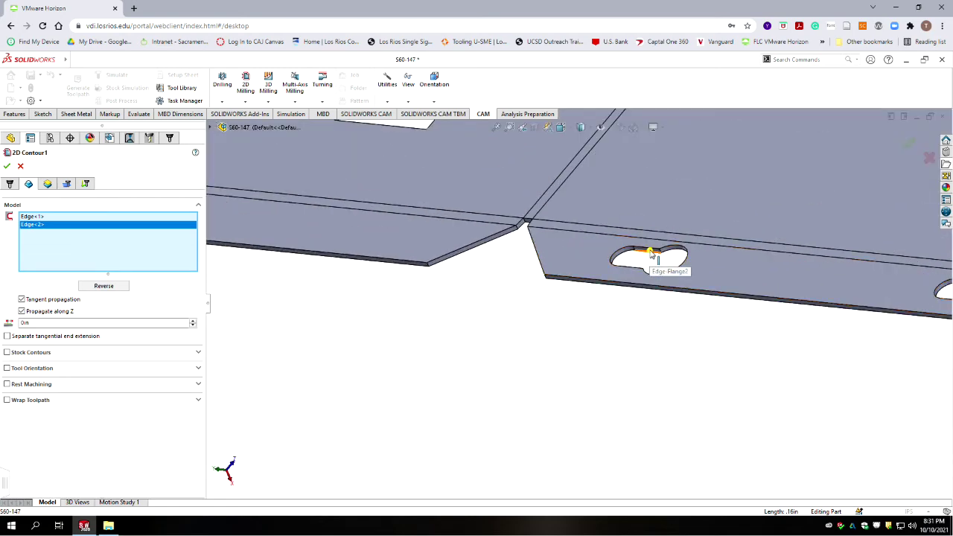
click(648, 249)
scroll(718, 289, up, 2)
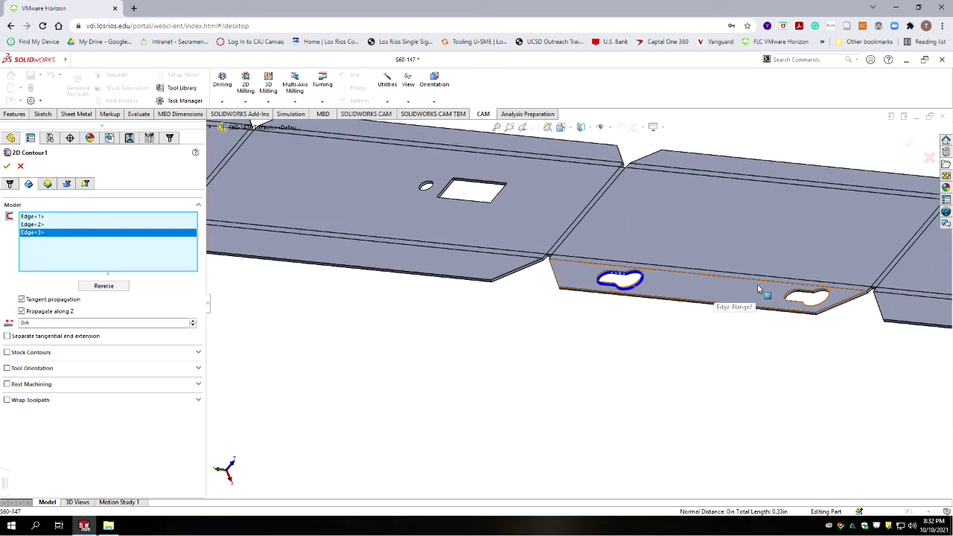
scroll(798, 293, down, 5)
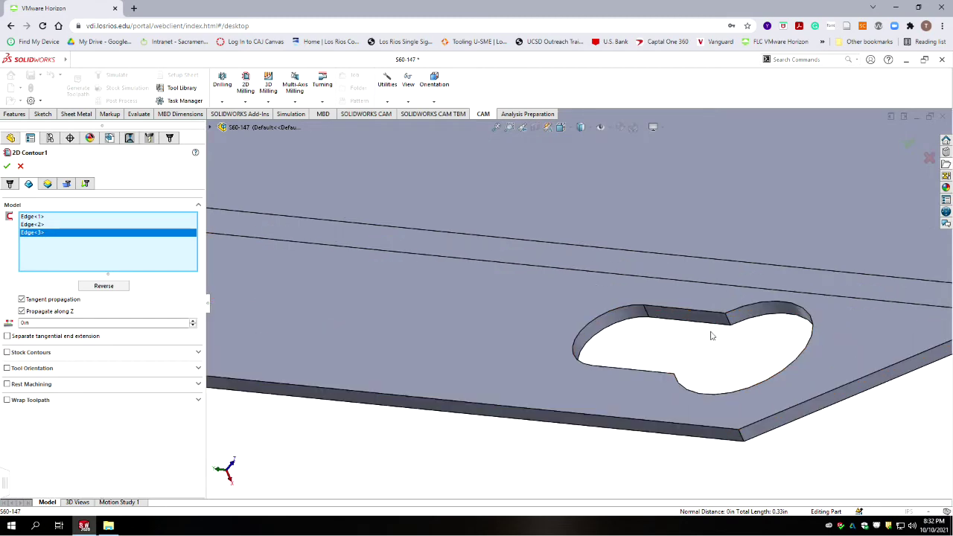
click(707, 323)
scroll(577, 360, up, 2)
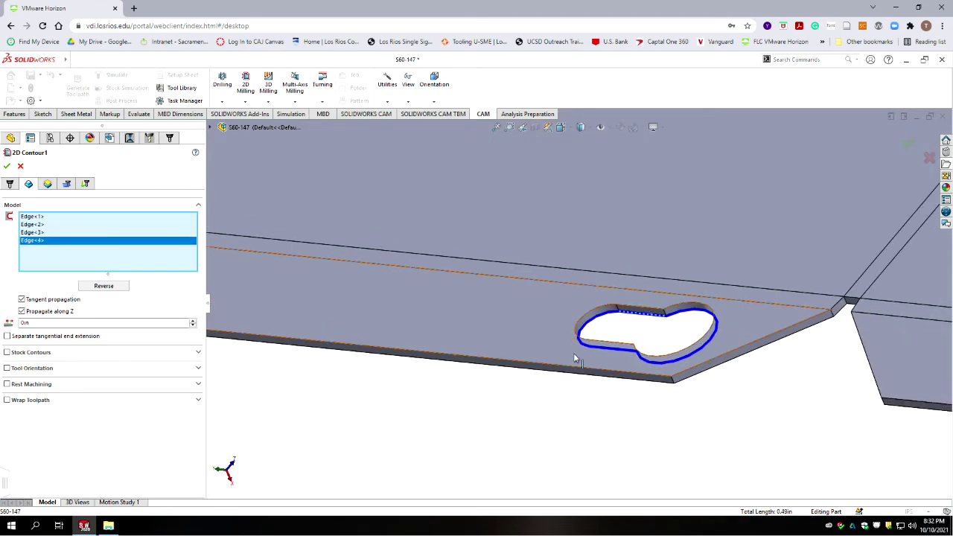
Add the lower edge loop of the rectangular cutout in the second panel to the contour selection.
scroll(576, 360, up, 4)
scroll(489, 271, down, 1)
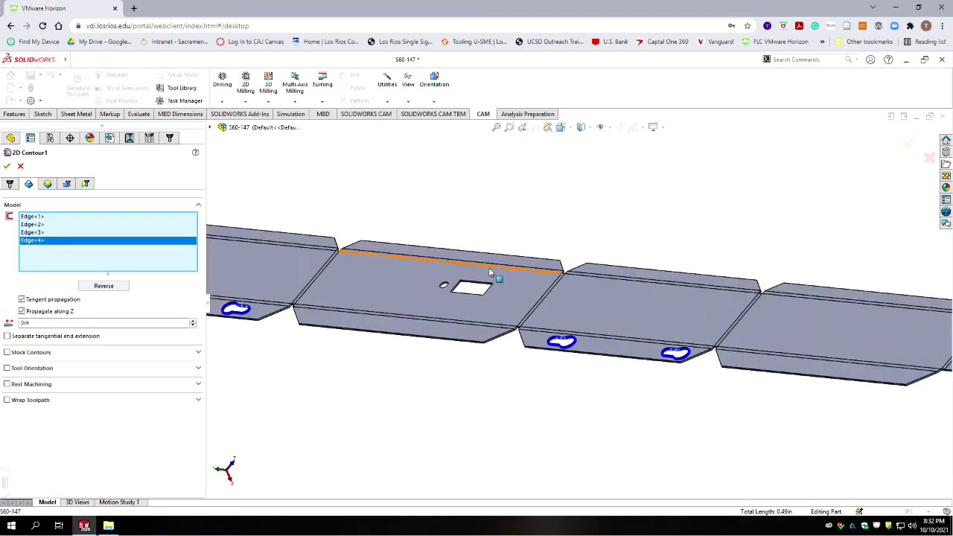
scroll(489, 272, down, 5)
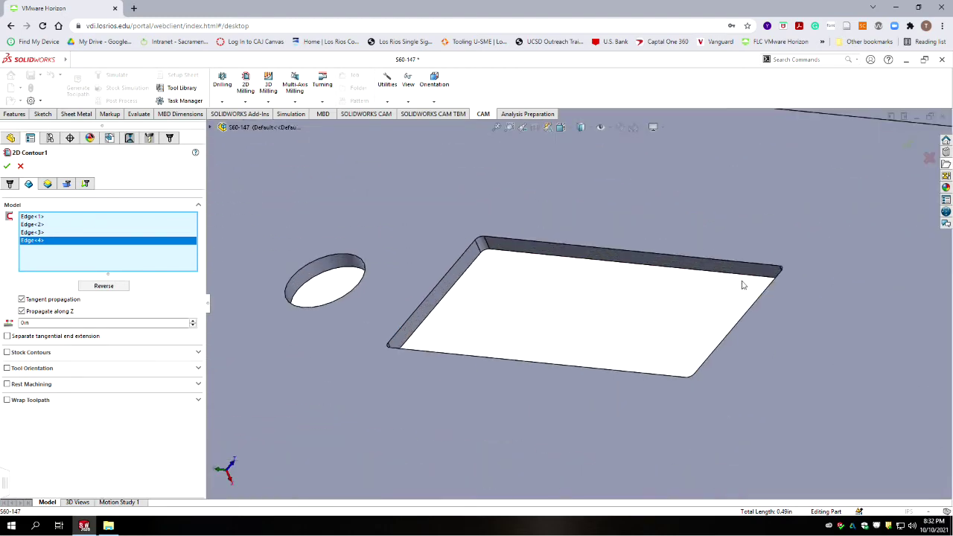
click(745, 276)
scroll(558, 330, up, 2)
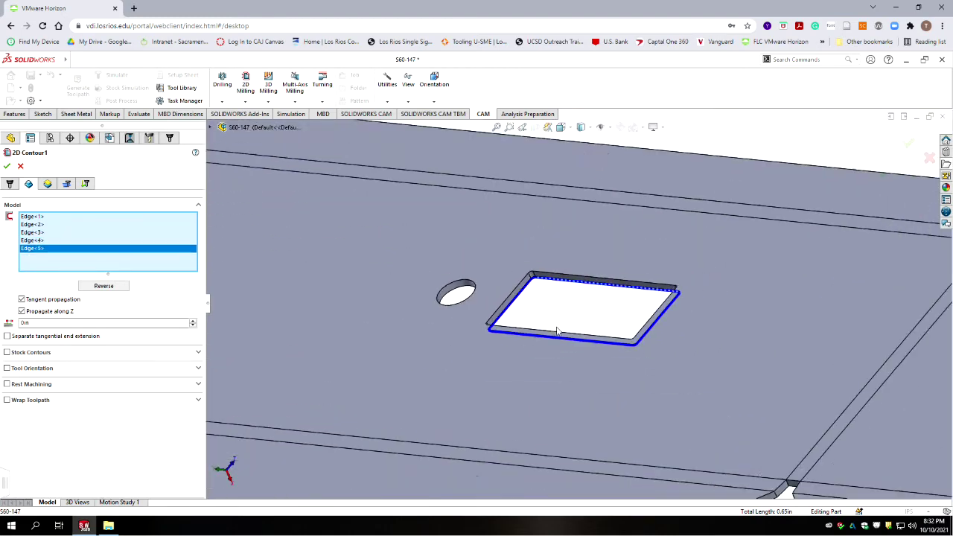
scroll(557, 329, up, 4)
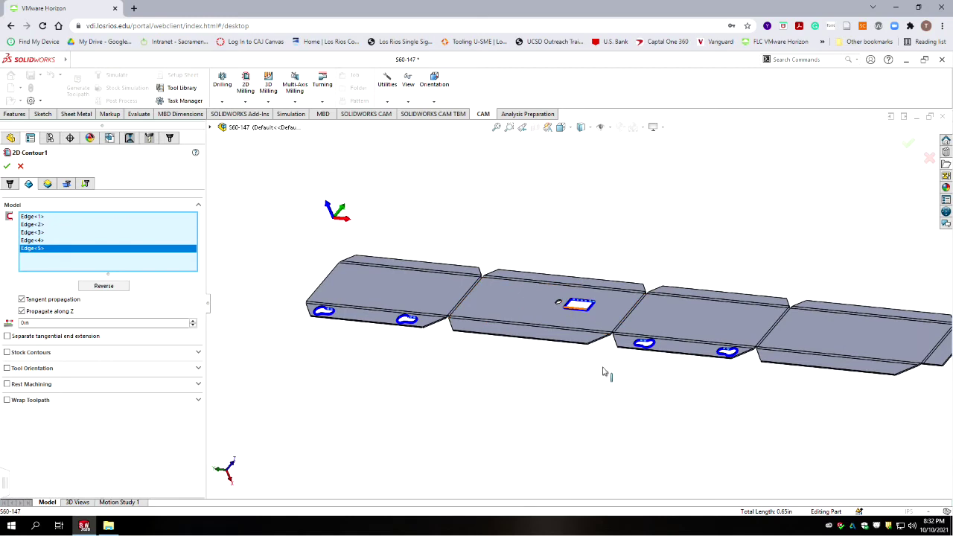
scroll(605, 372, up, 1)
scroll(596, 335, down, 2)
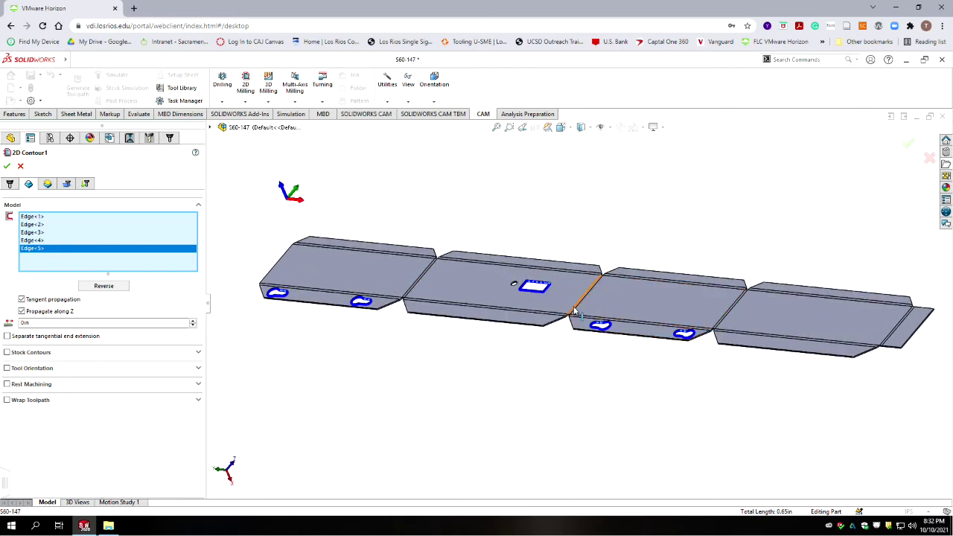
scroll(575, 311, down, 1)
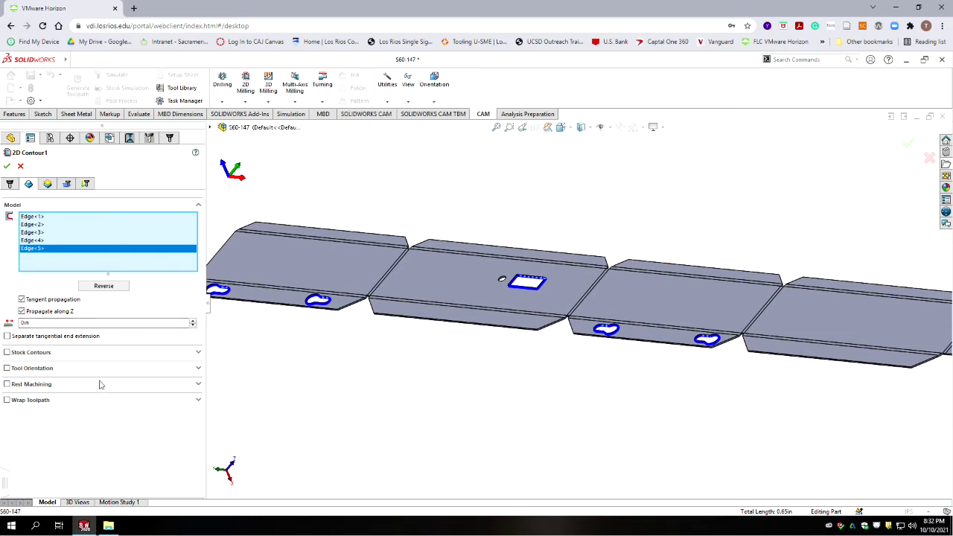
Review the contour operation's heights and enable smoothing for its passes with a tolerance of 0.0004 in.
click(48, 183)
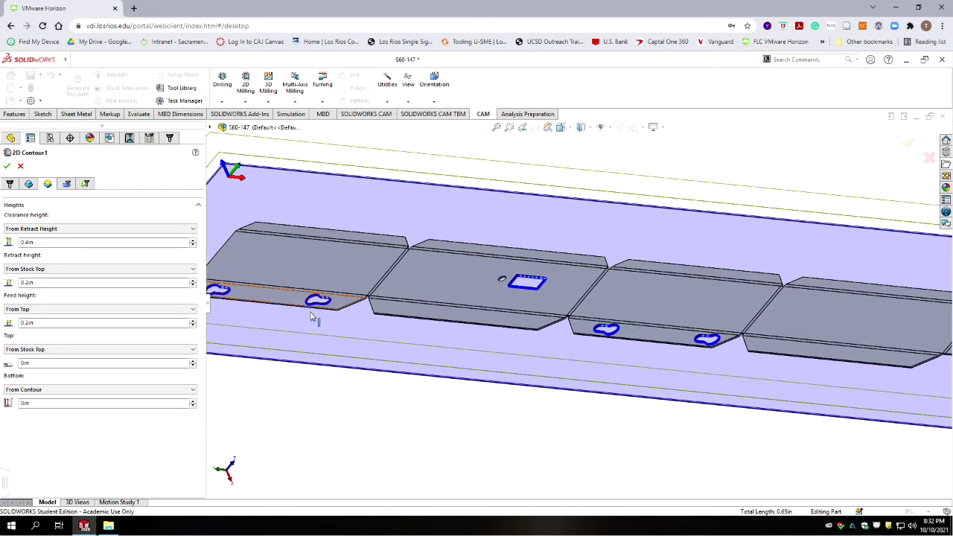
click(66, 183)
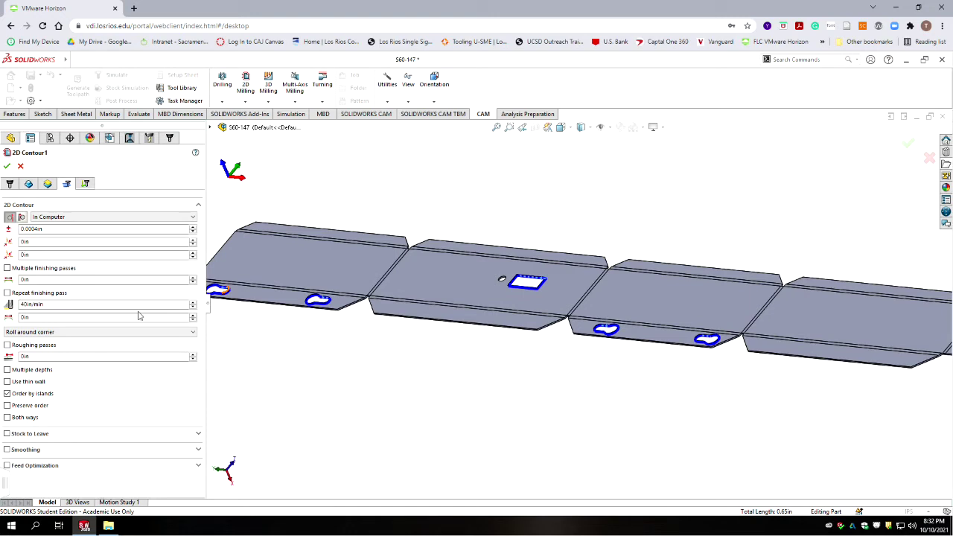
click(7, 448)
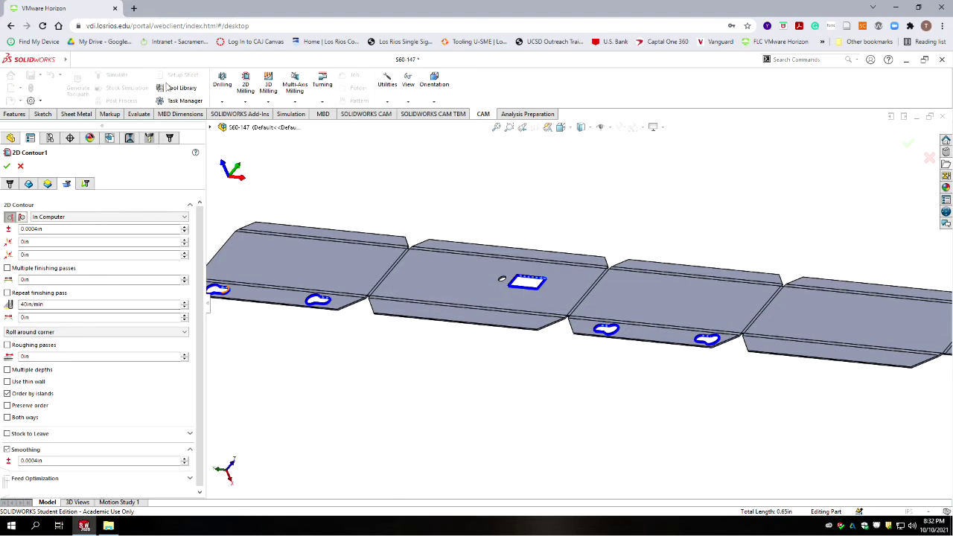
Set the horizontal lead-in radius and the linear lead-in distance of the 2D contour to 0.03 in.
click(85, 184)
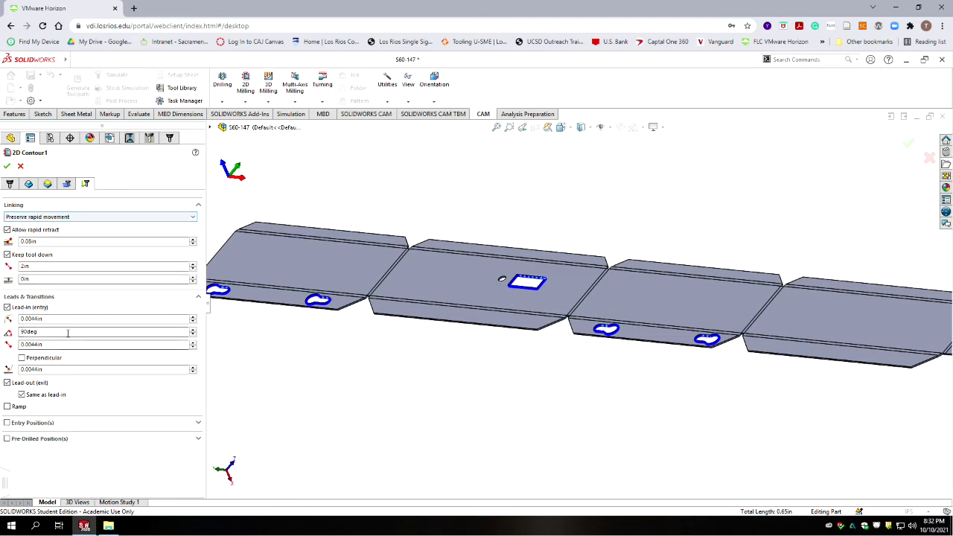
click(45, 332)
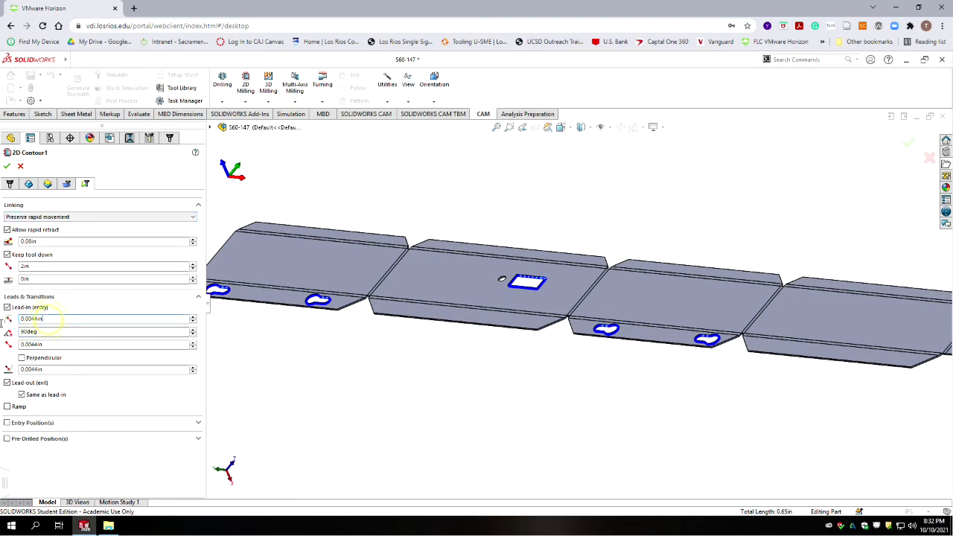
double_click(45, 319)
key(BackSpace)
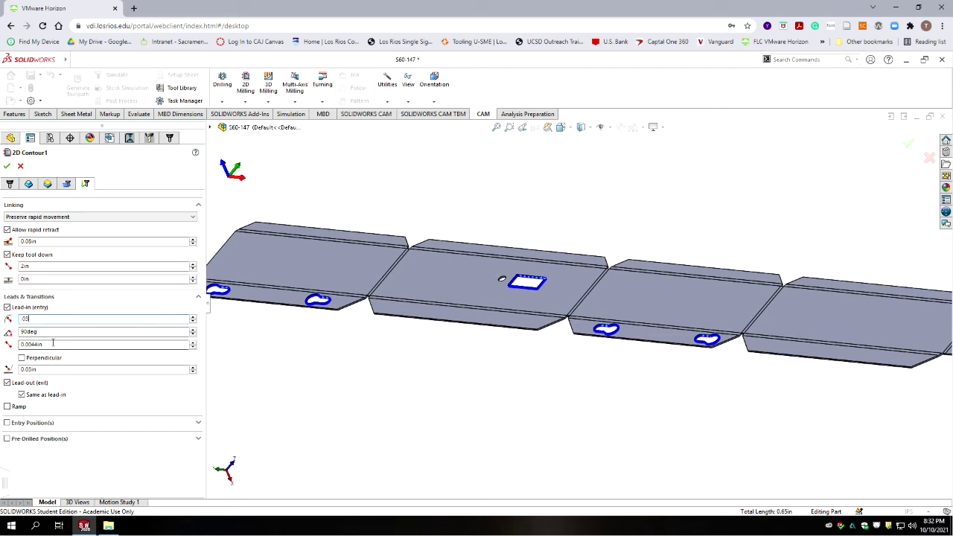
double_click(56, 344)
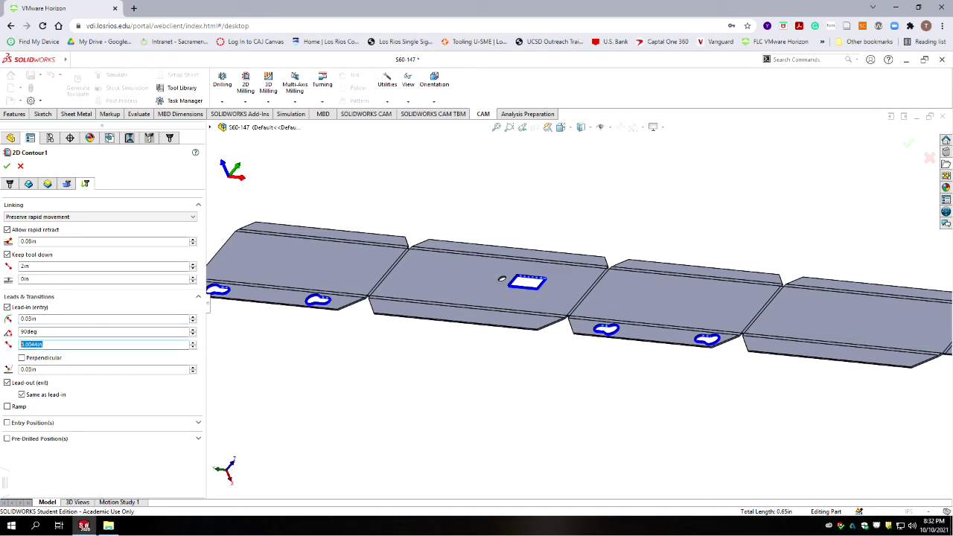
text(.03)
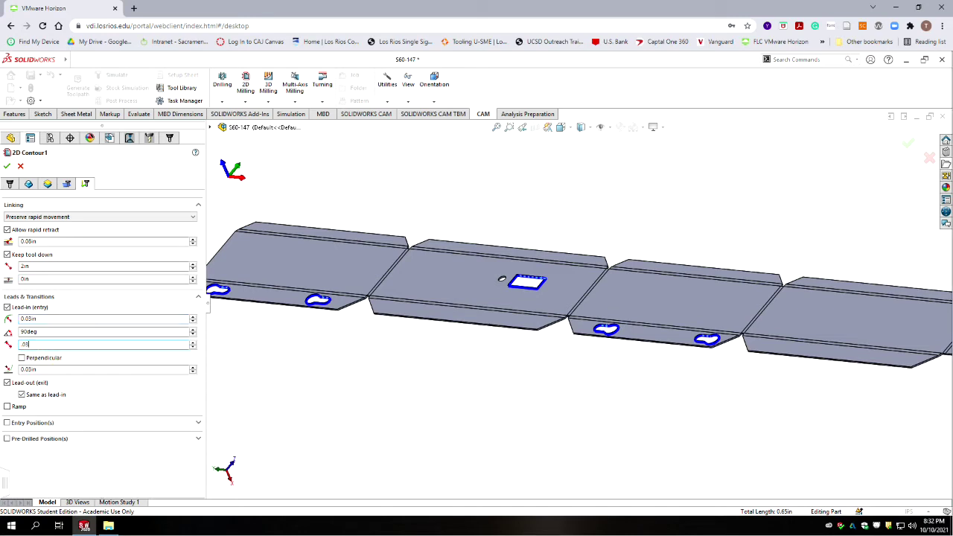
Make the lead-in perpendicular, set its vertical radius to 0 in, and accept the operation to generate the toolpath.
click(47, 370)
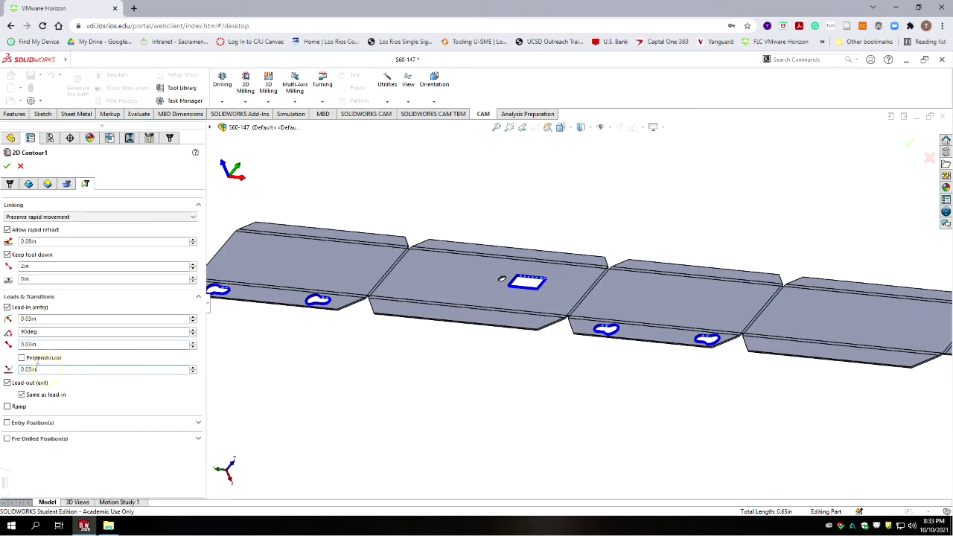
click(22, 358)
click(58, 370)
drag(54, 370, 16, 383)
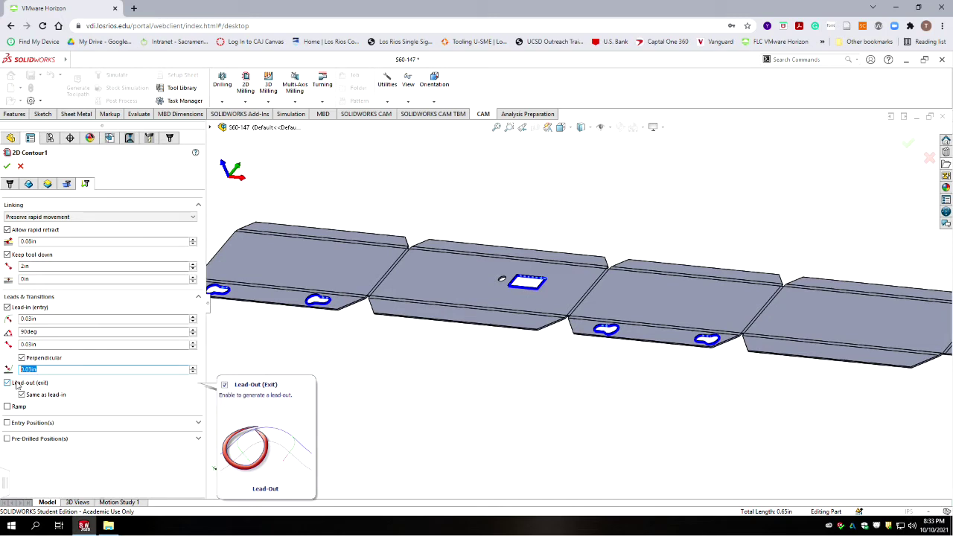
key(BackSpace)
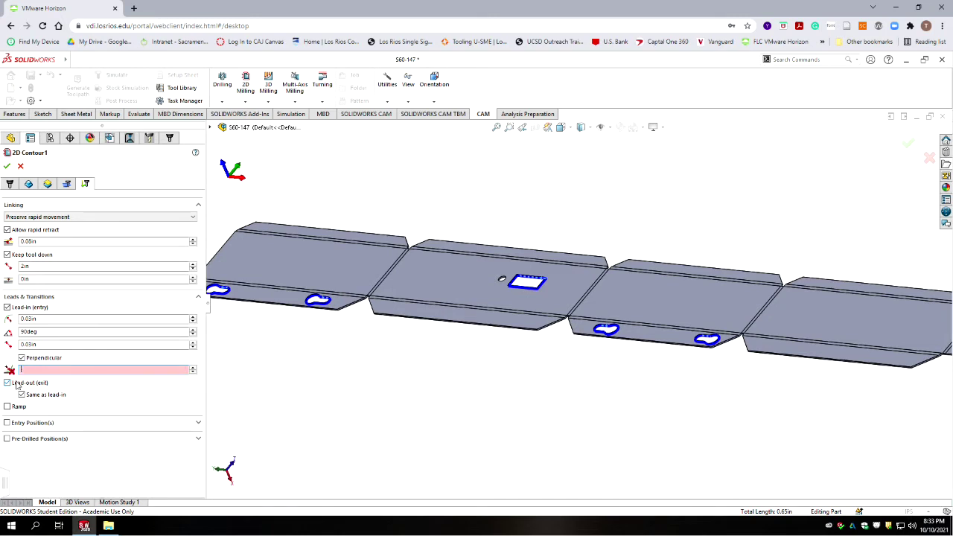
text(0)
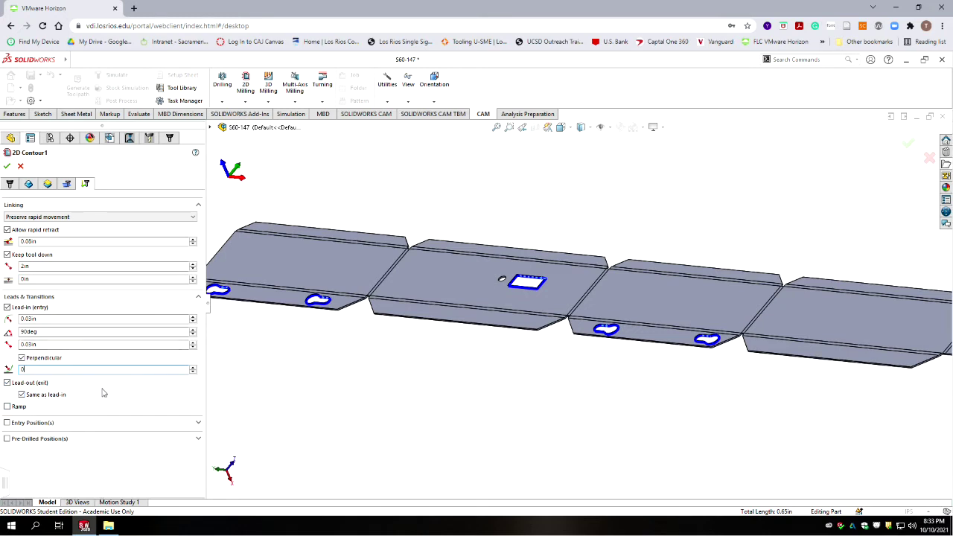
click(909, 143)
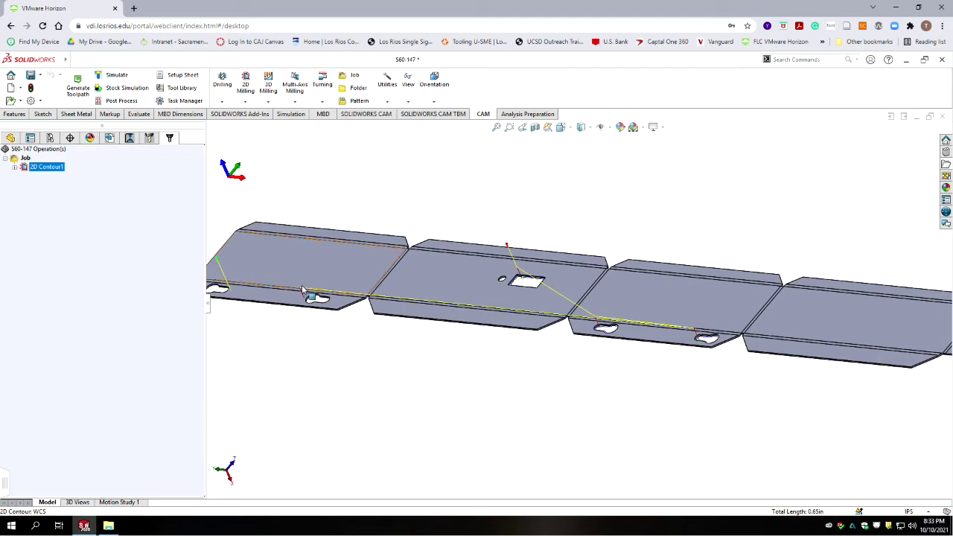
Examine on which side of each keyhole slot and the rectangular cutout the generated toolpath runs.
scroll(311, 304, down, 3)
scroll(372, 328, down, 3)
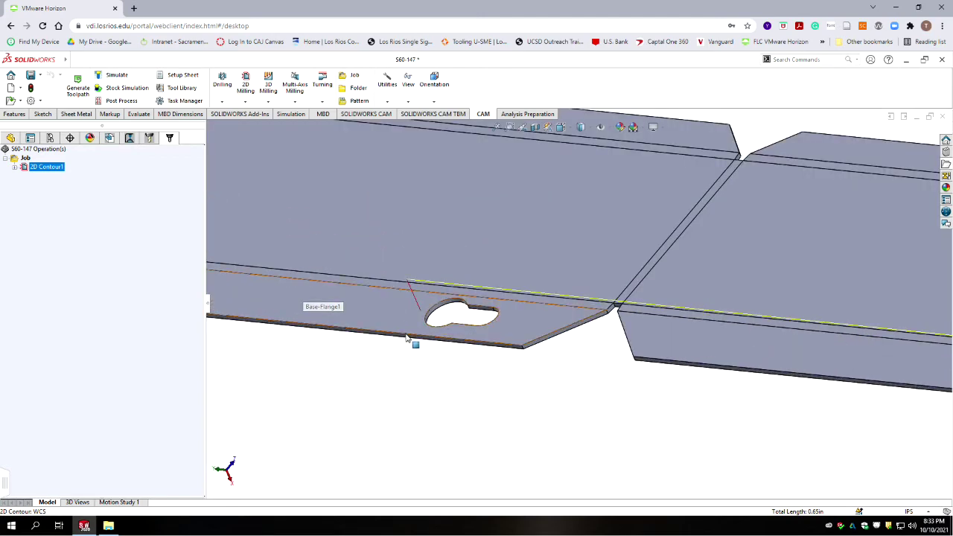
scroll(469, 350, up, 5)
click(458, 355)
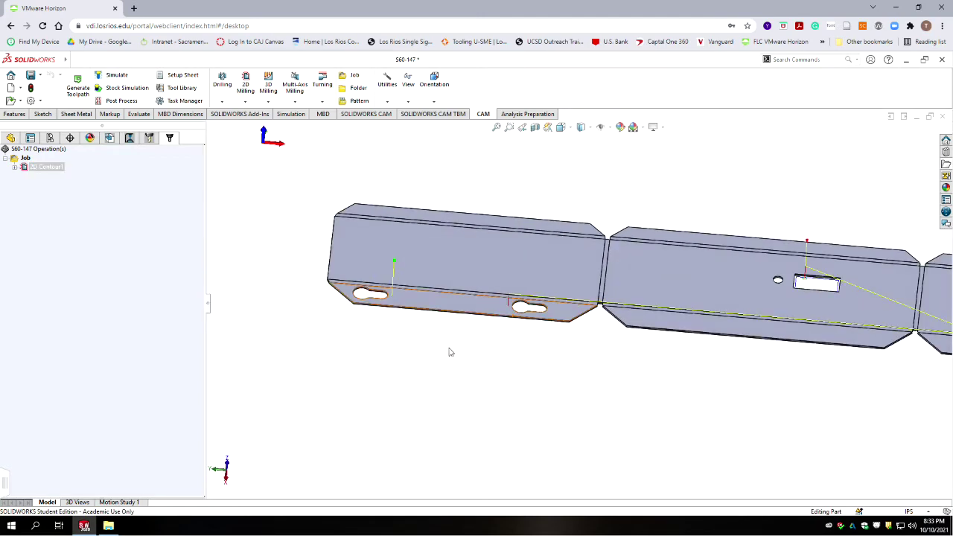
scroll(640, 341, up, 3)
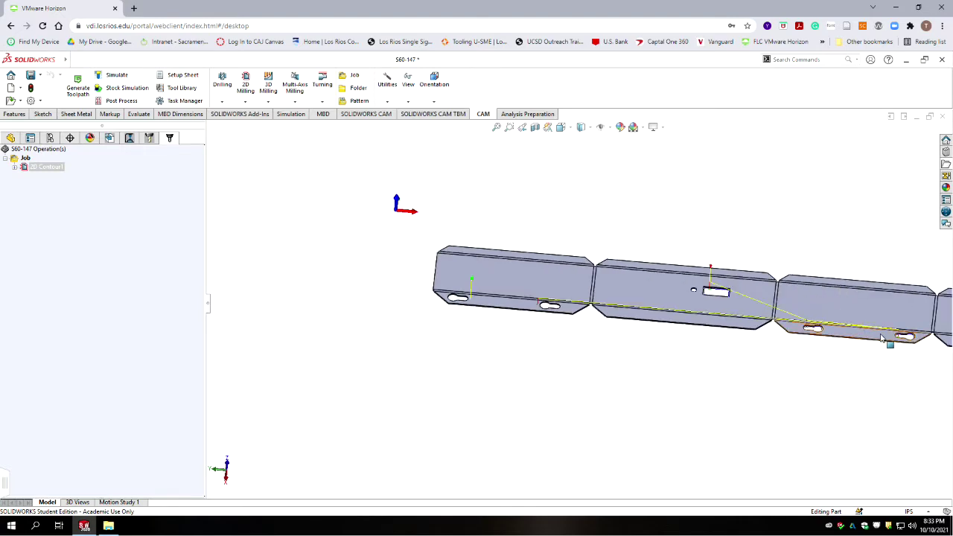
scroll(882, 339, down, 5)
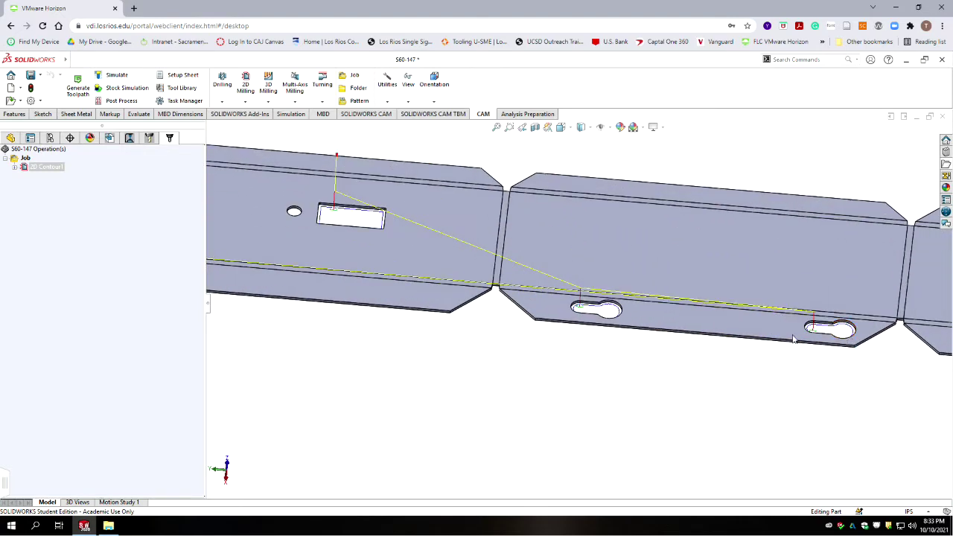
scroll(311, 293, up, 5)
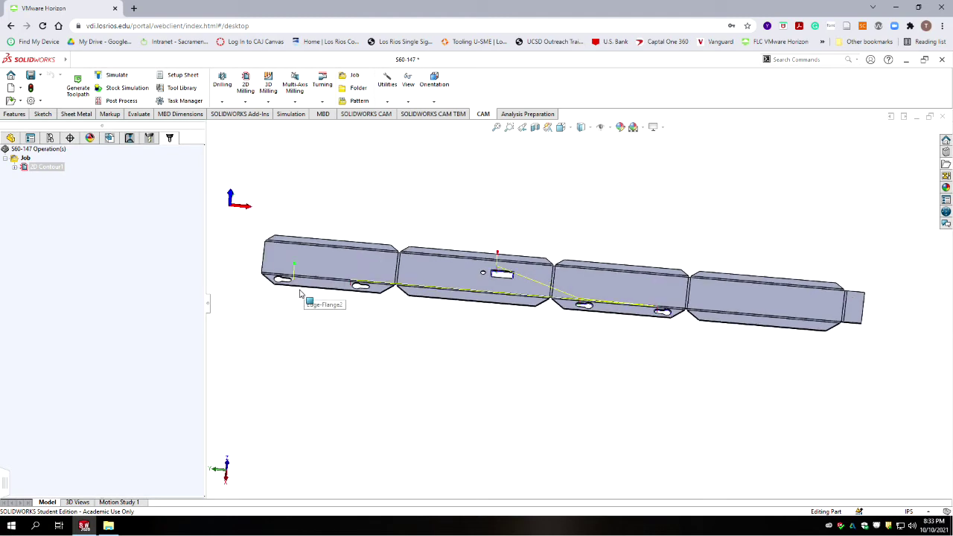
scroll(402, 300, down, 6)
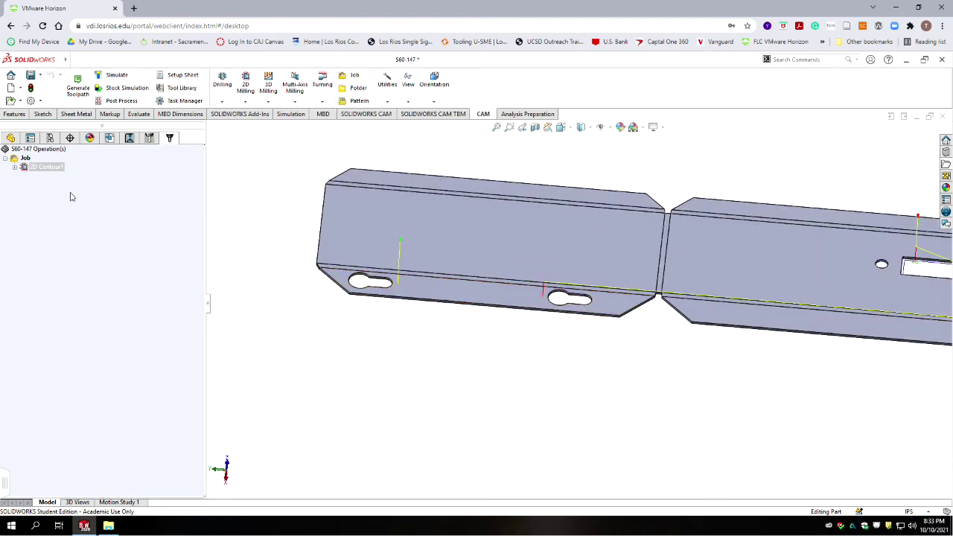
Edit the 2D contour to reverse the direction of the first panel's two keyhole slot contours and regenerate the toolpath.
right_click(34, 167)
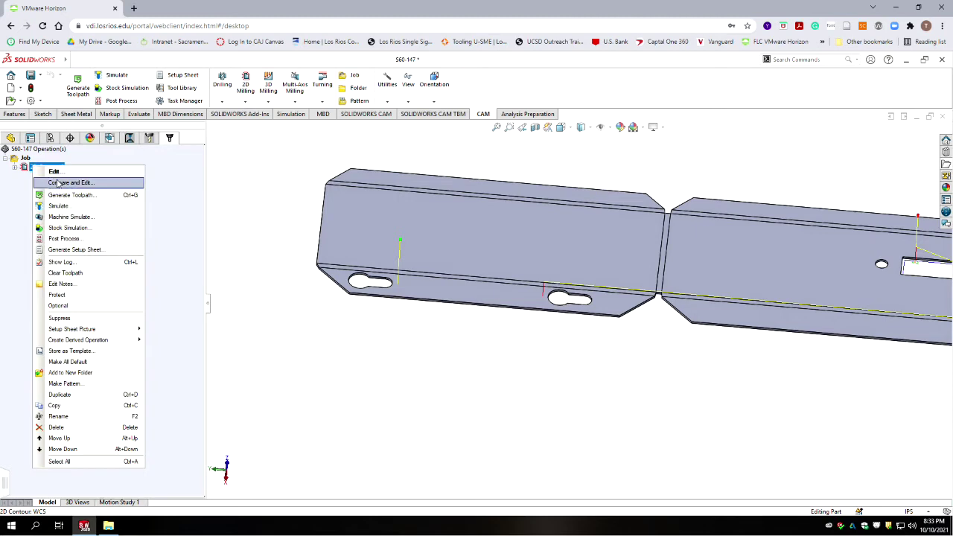
click(55, 172)
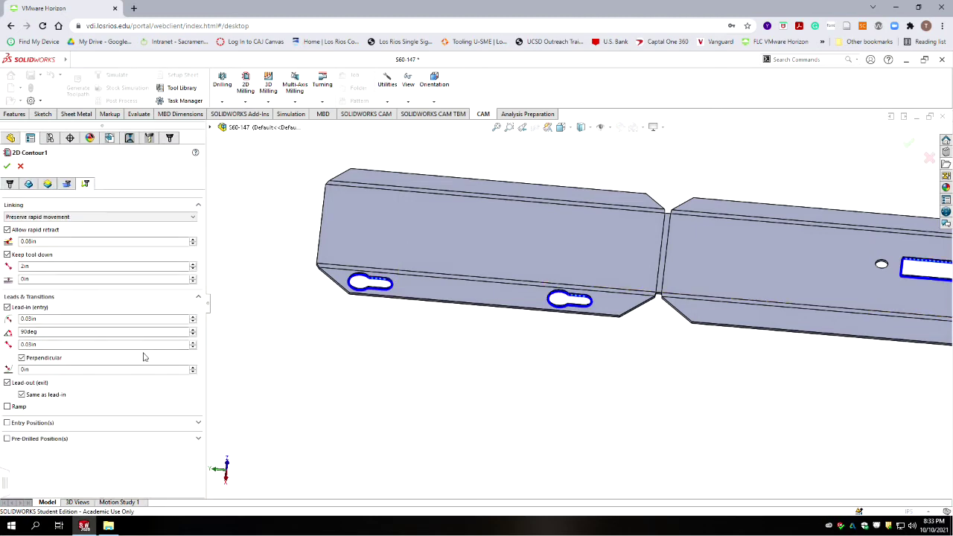
click(28, 184)
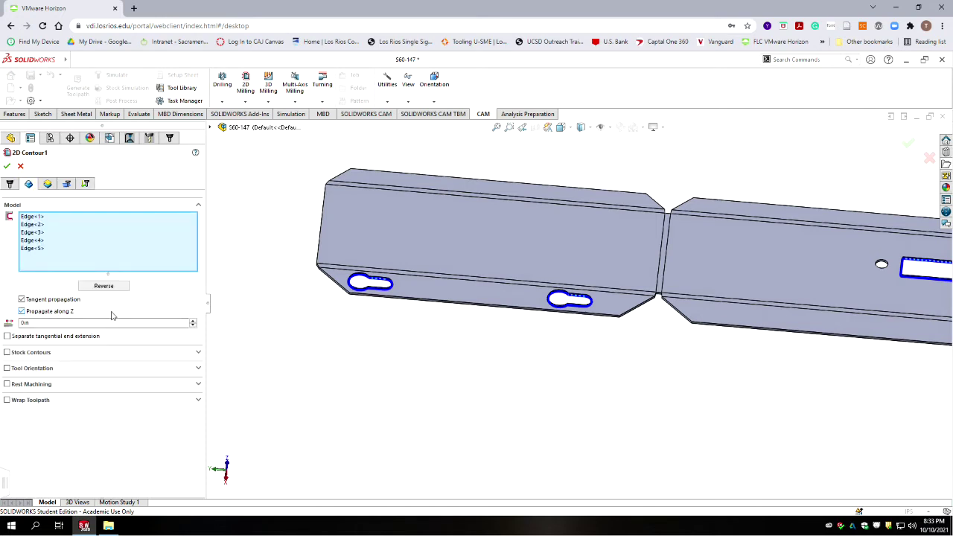
click(33, 217)
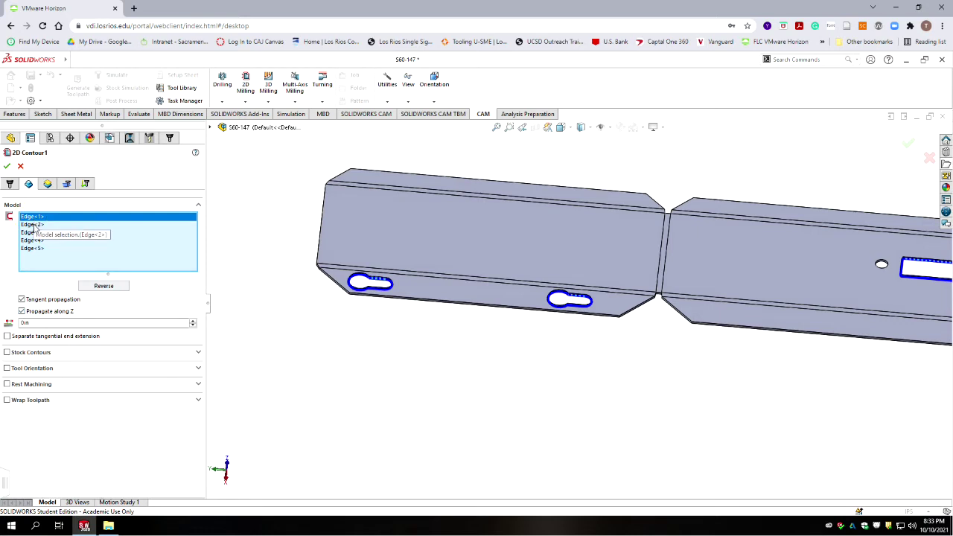
click(34, 225)
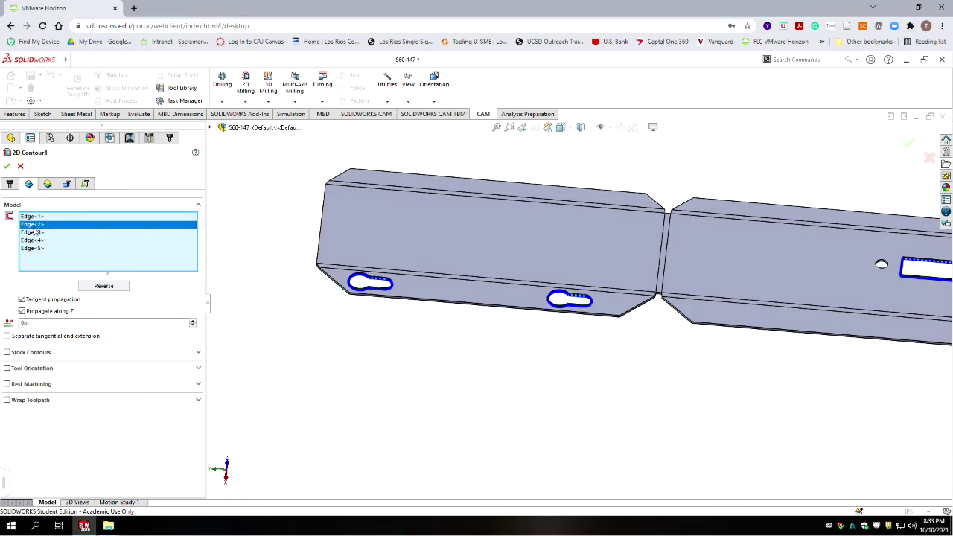
click(33, 216)
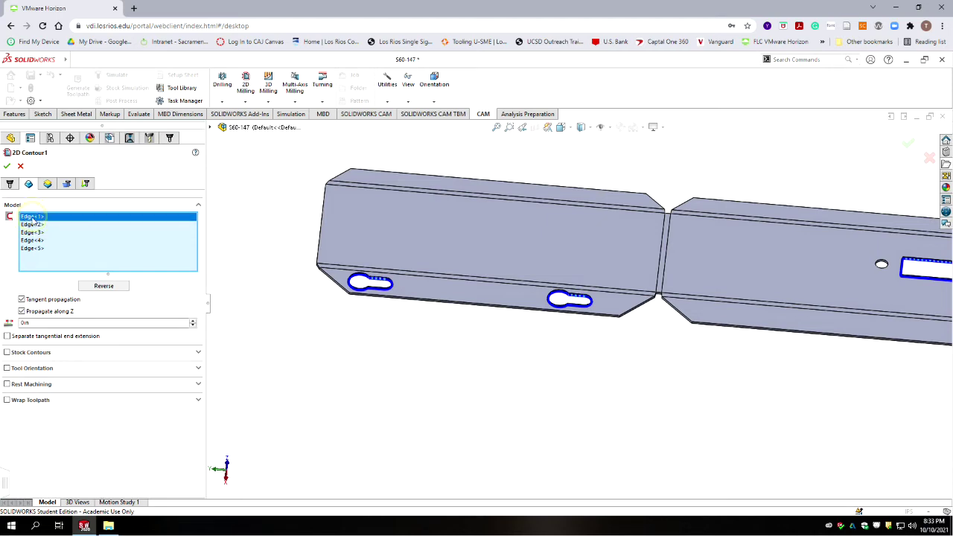
click(104, 286)
click(82, 286)
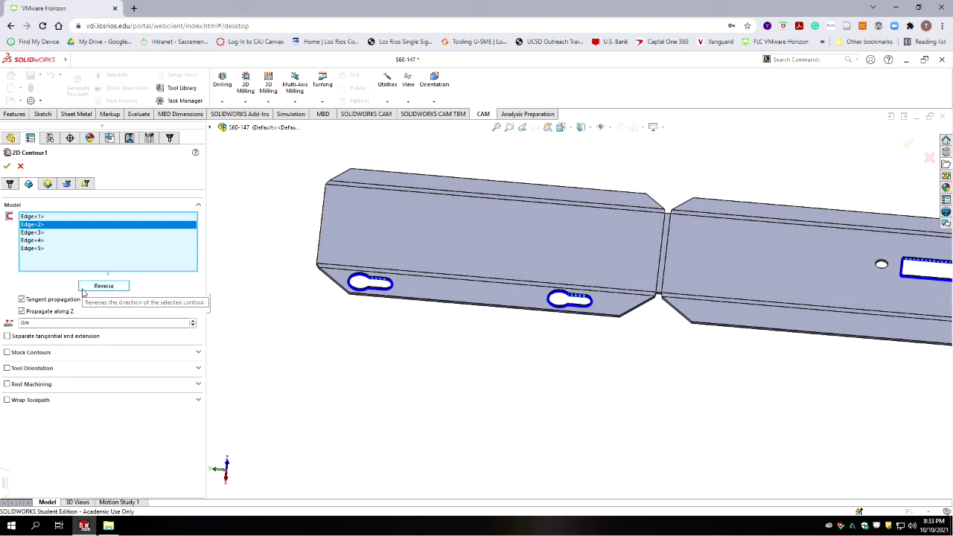
click(105, 288)
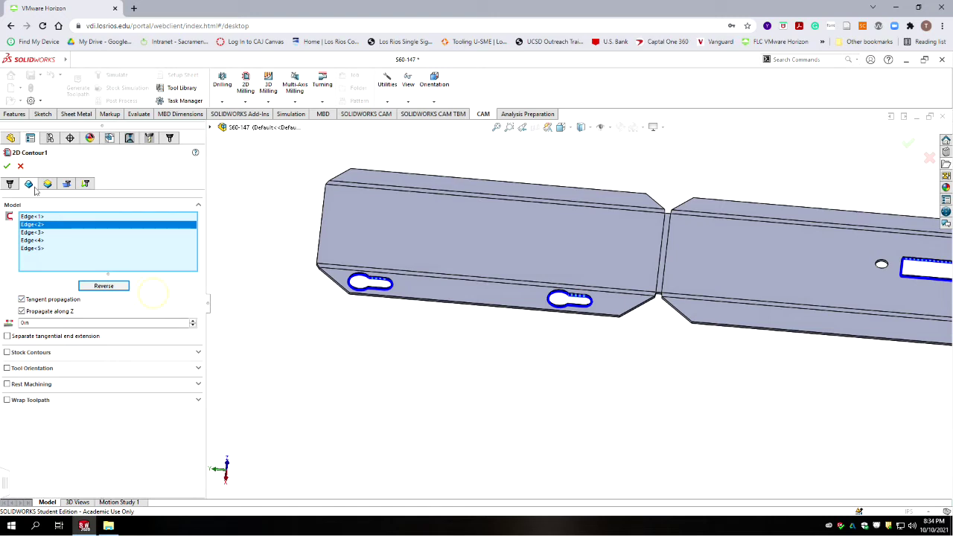
key(Return)
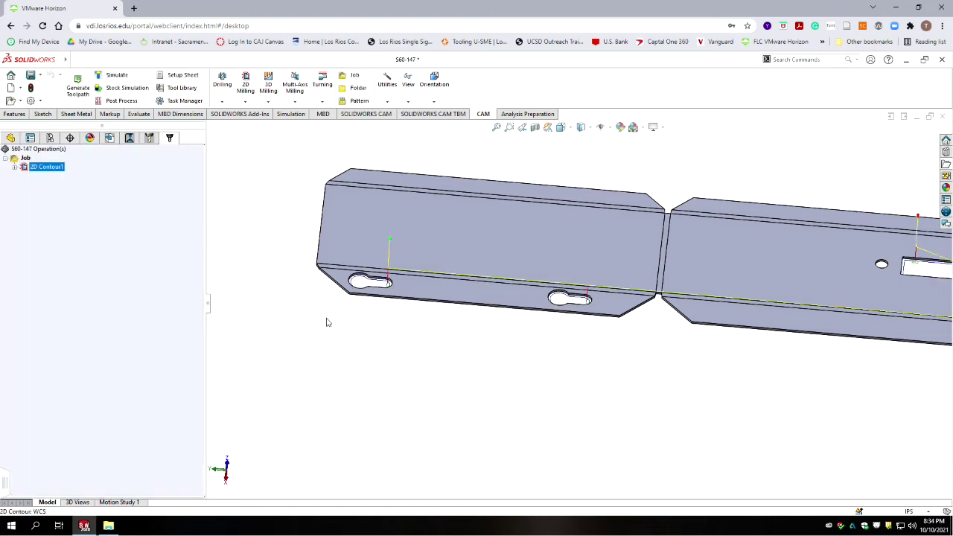
Inspect the regenerated toolpath at all four keyhole slots and the rectangular cutout for correct cutting side and lead-ins.
scroll(721, 280, up, 5)
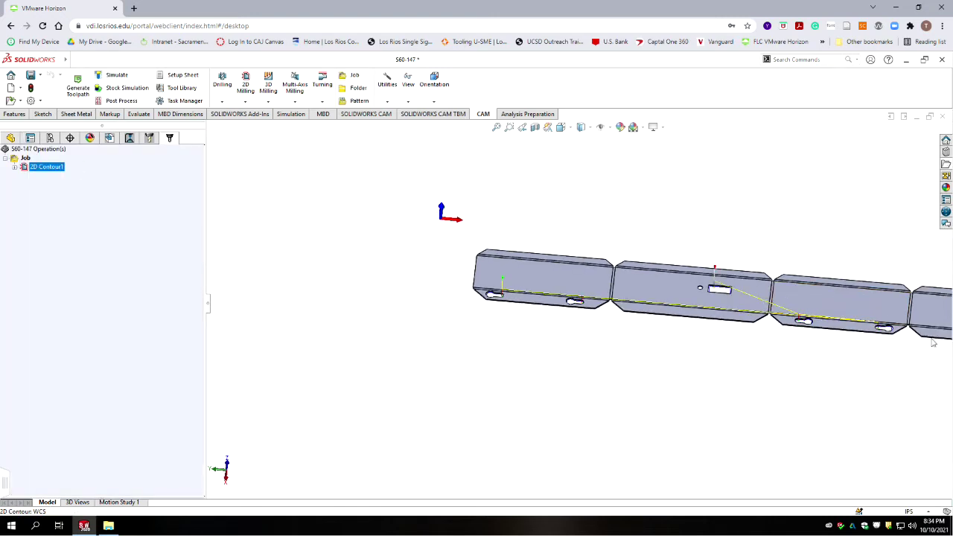
scroll(818, 327, down, 3)
scroll(797, 320, down, 3)
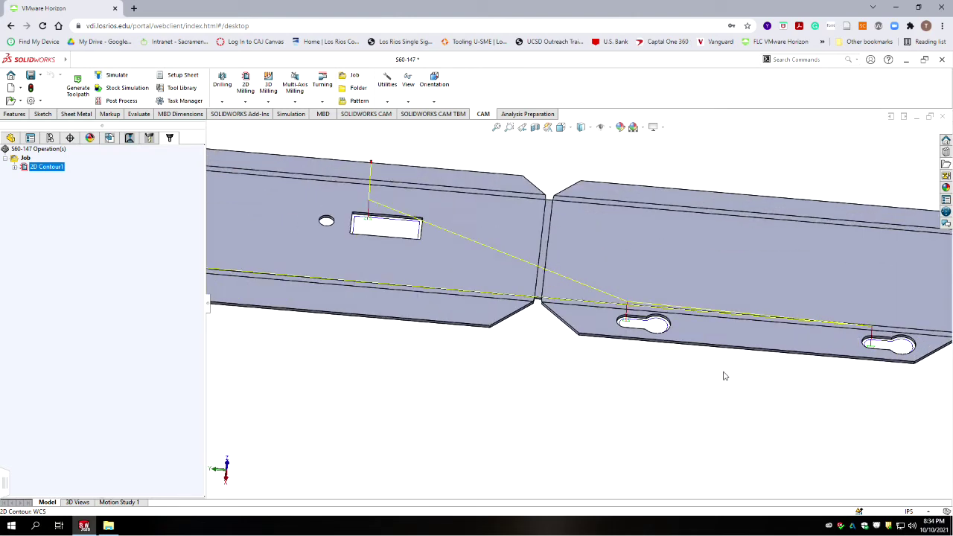
scroll(459, 306, up, 2)
scroll(444, 315, up, 2)
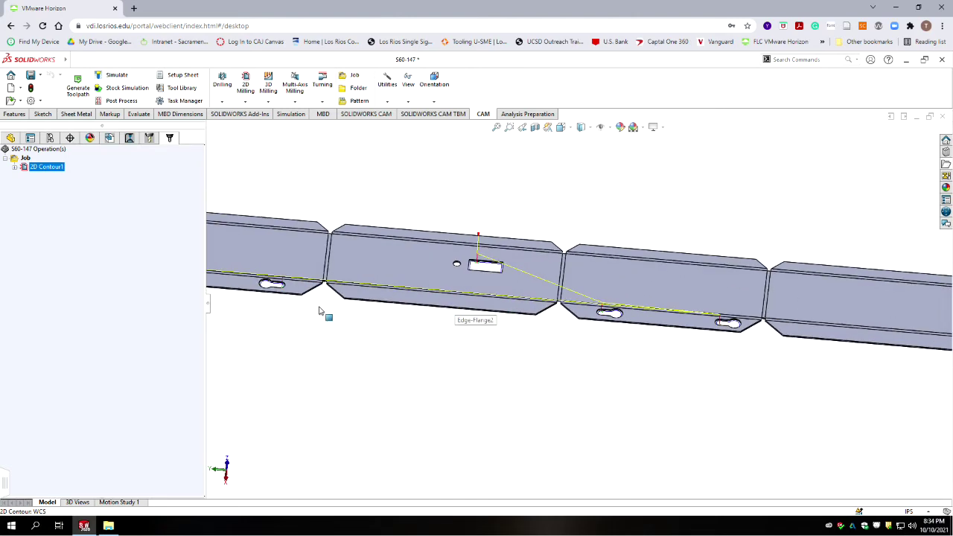
scroll(283, 283, up, 3)
scroll(386, 290, down, 2)
scroll(417, 301, down, 2)
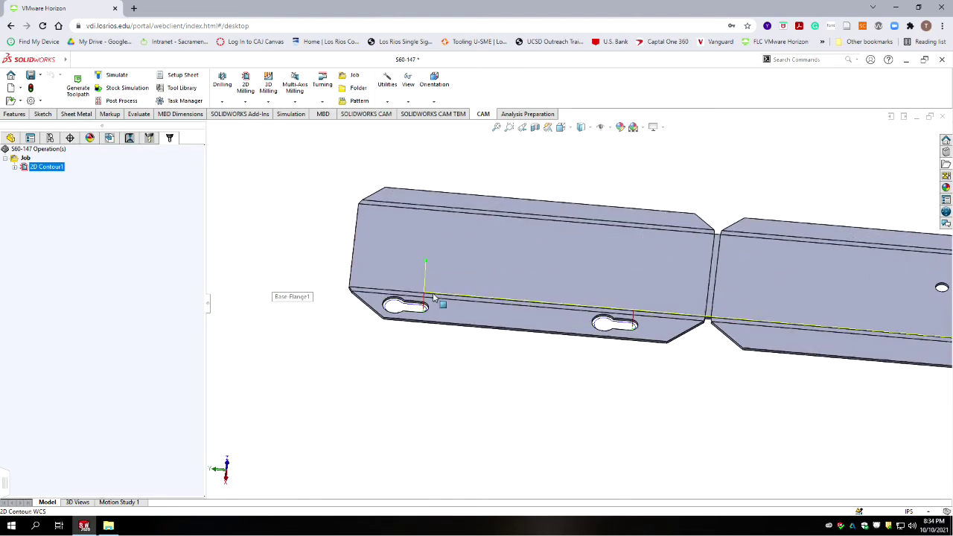
scroll(440, 316, down, 2)
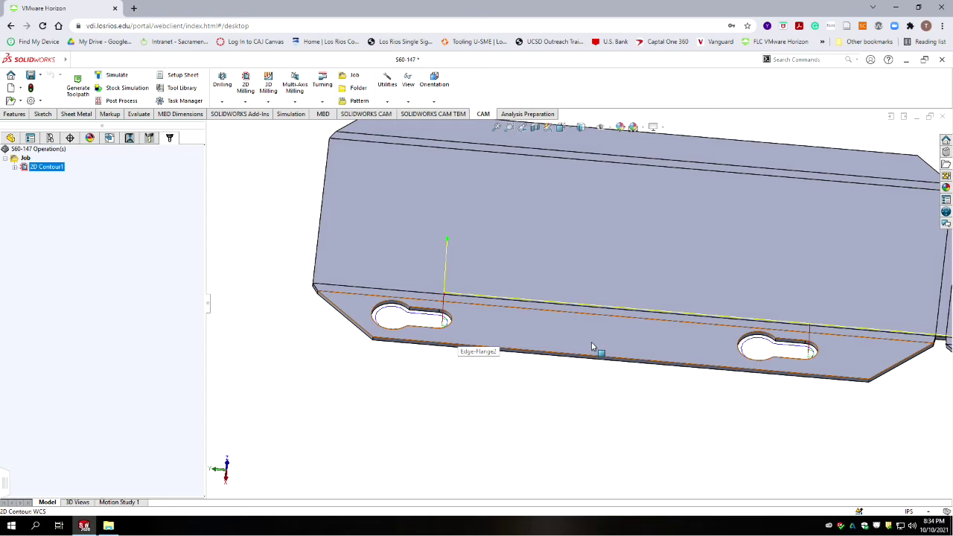
scroll(588, 338, up, 4)
scroll(647, 337, up, 2)
scroll(751, 314, down, 5)
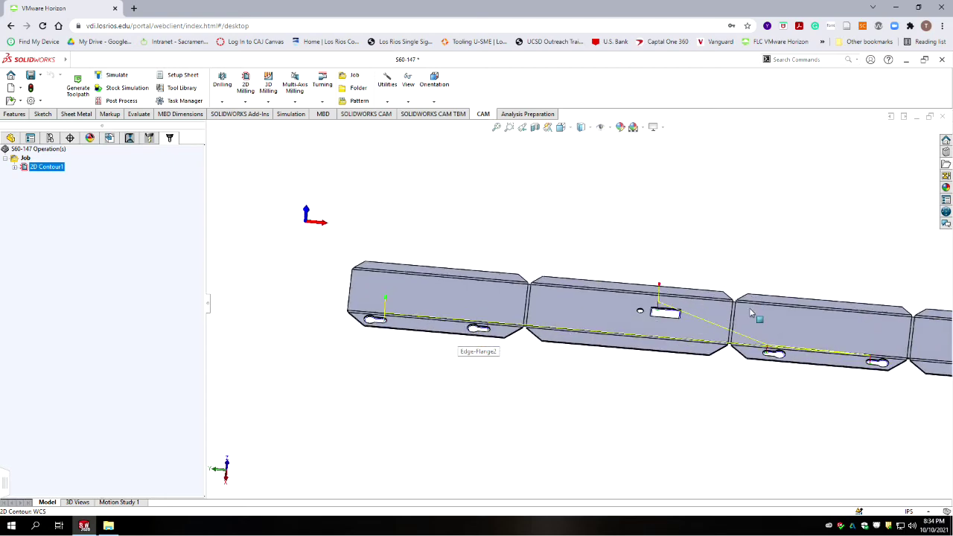
scroll(425, 266, up, 3)
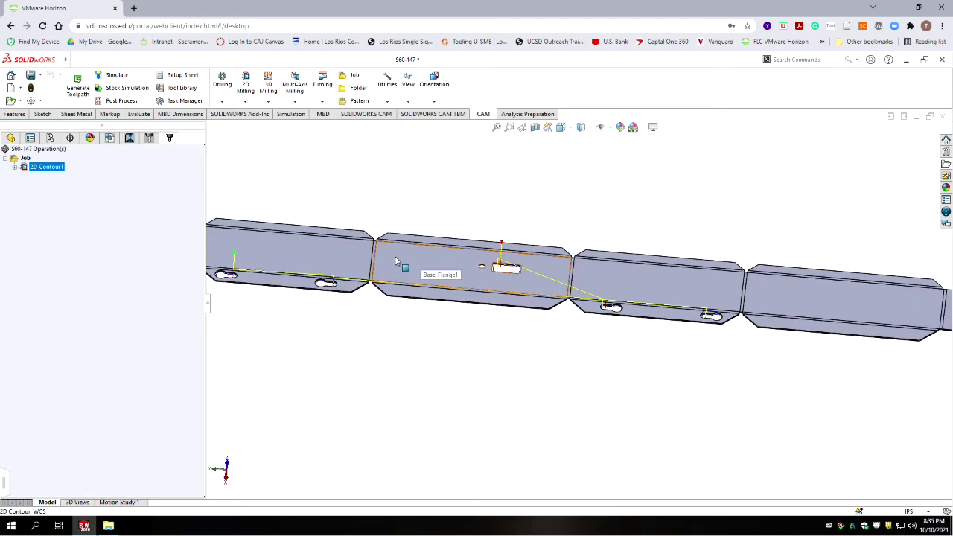
Create a second 2D Contour operation and select the lower edge of the small round hole beside the rectangular cutout.
scroll(393, 254, up, 1)
scroll(485, 246, down, 1)
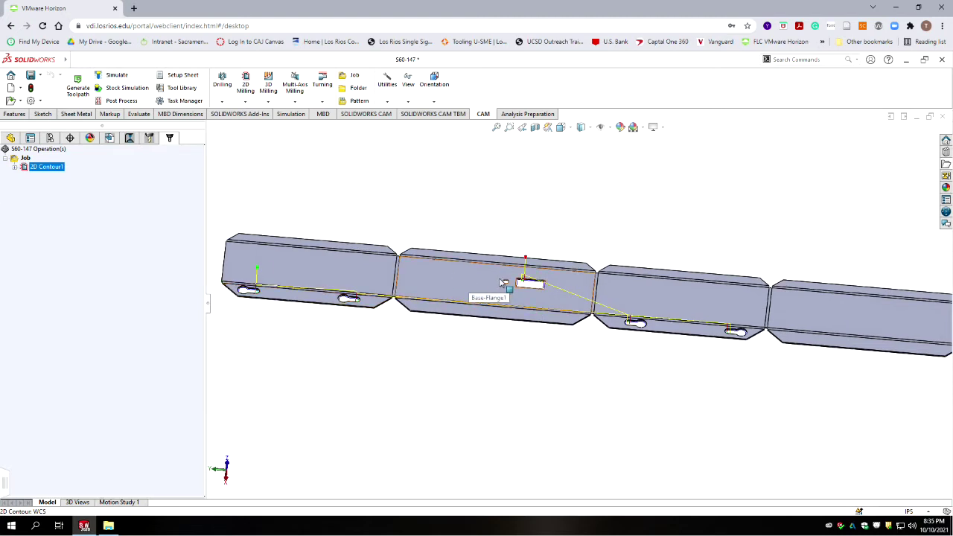
click(130, 277)
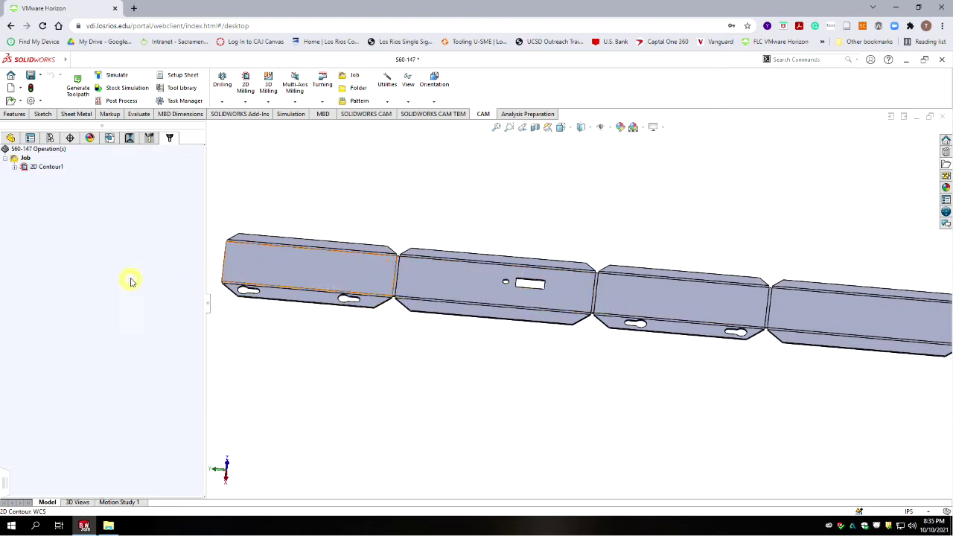
click(245, 101)
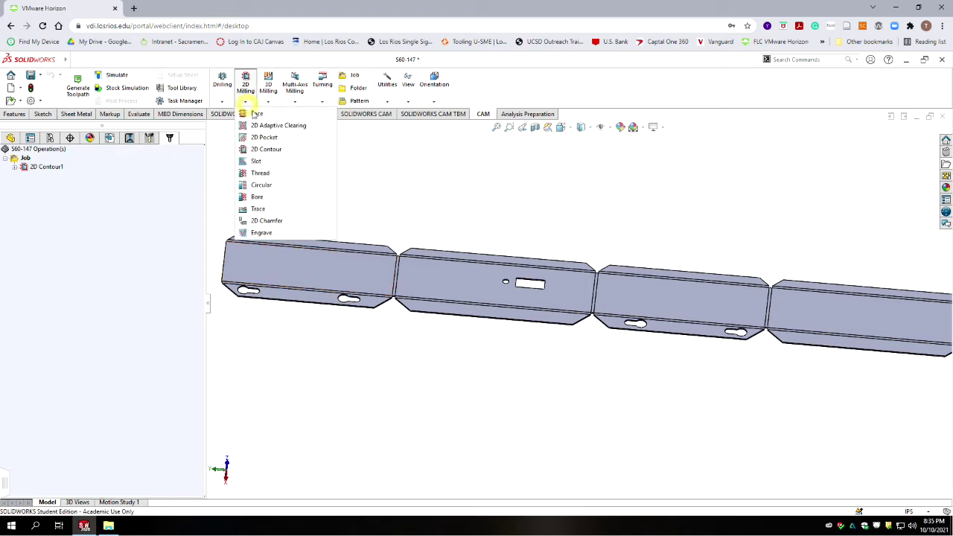
click(260, 150)
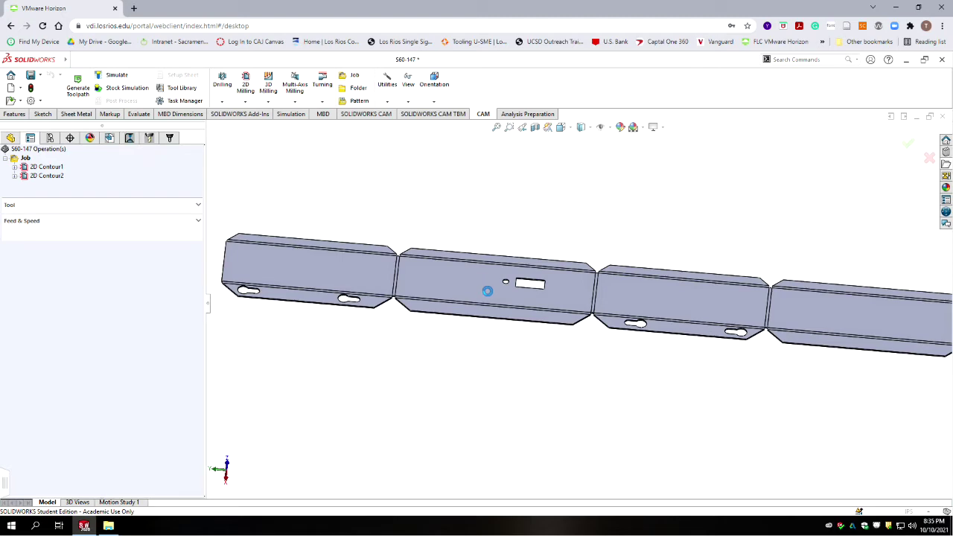
scroll(514, 289, down, 6)
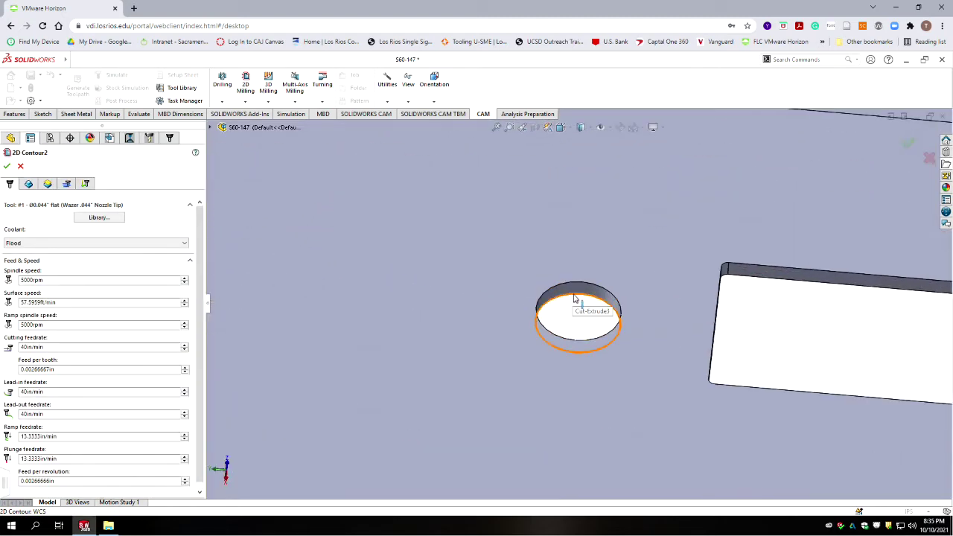
click(574, 299)
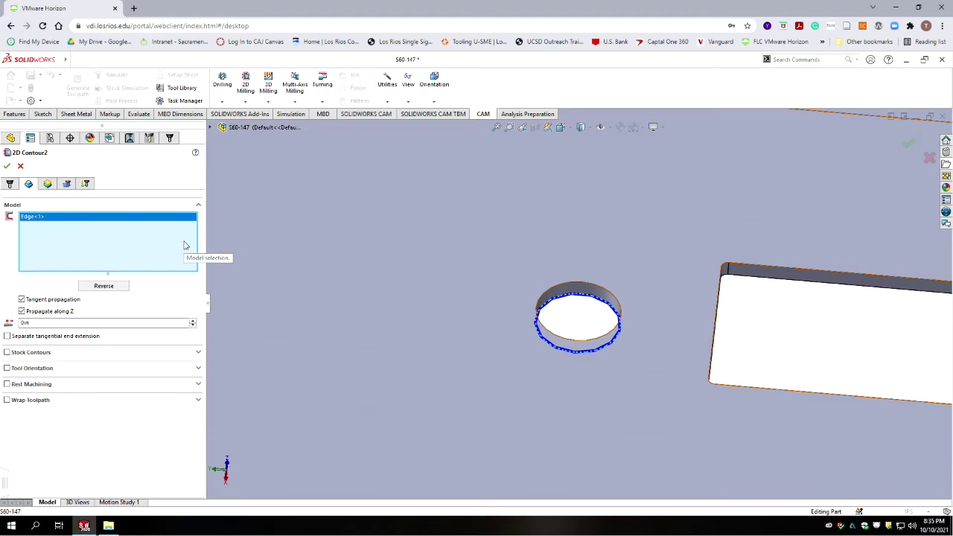
Set the lead-in's horizontal and vertical radii to 0 in and its linear length to 0.02 in, and accept the operation.
click(85, 184)
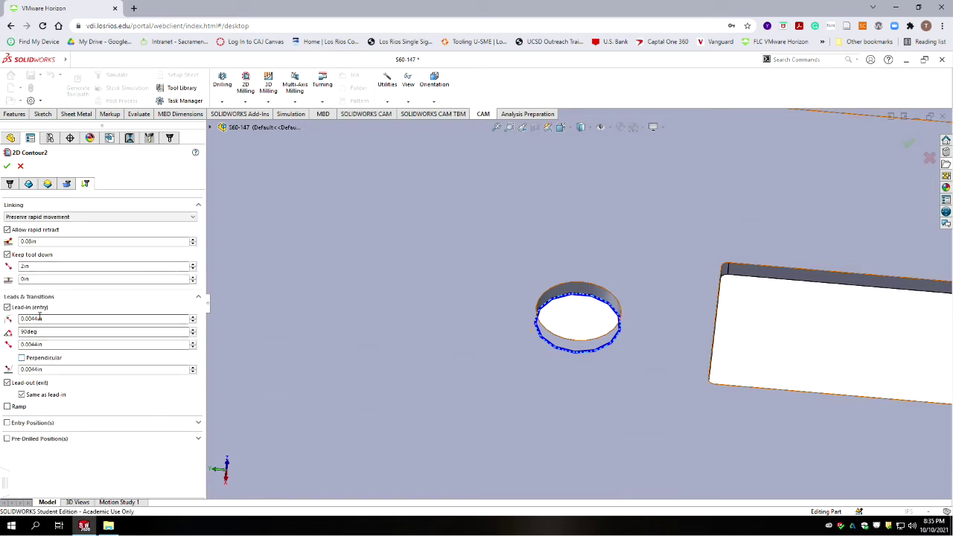
drag(45, 318, 22, 318)
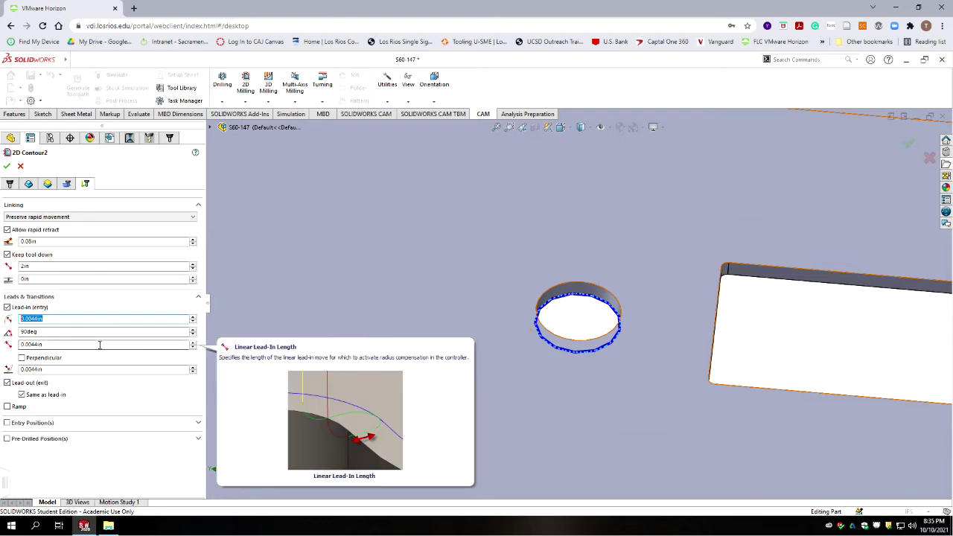
text(0)
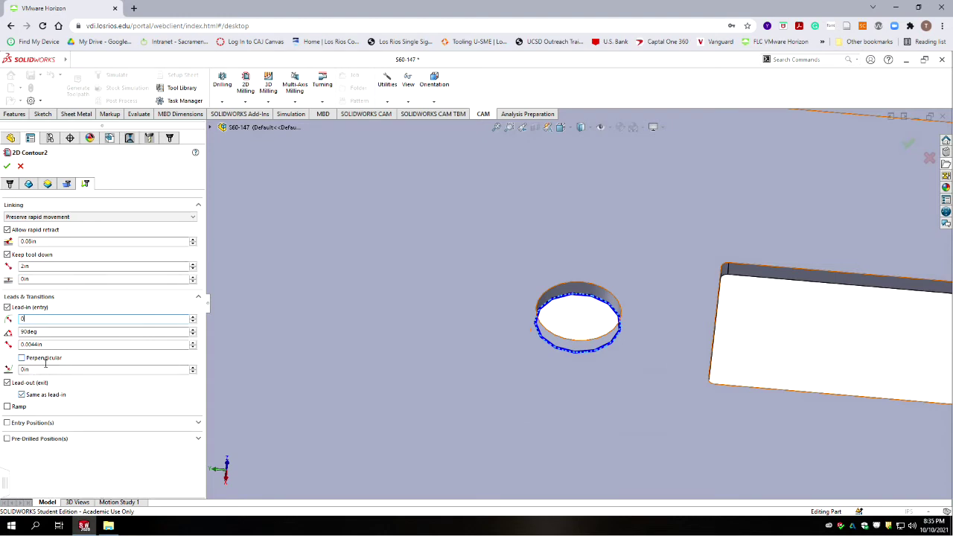
click(56, 343)
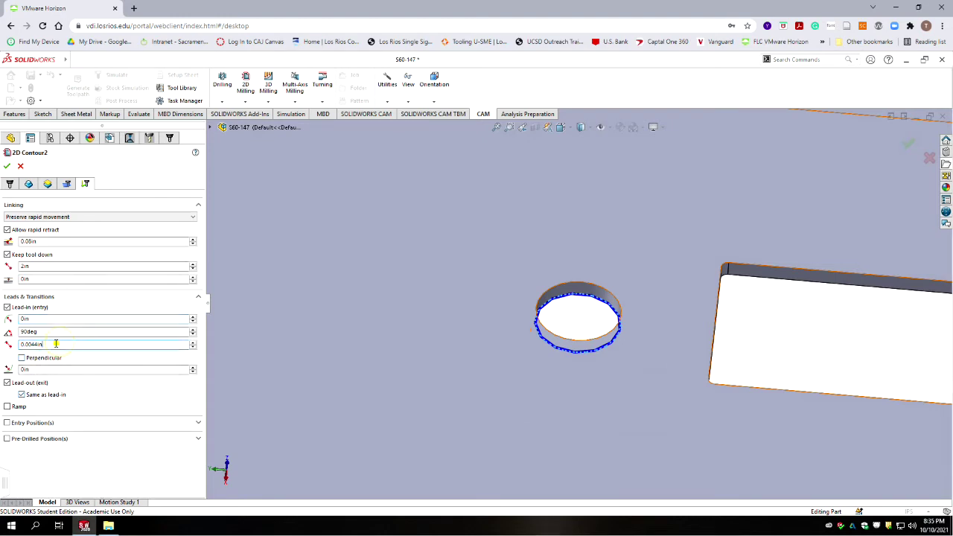
double_click(48, 347)
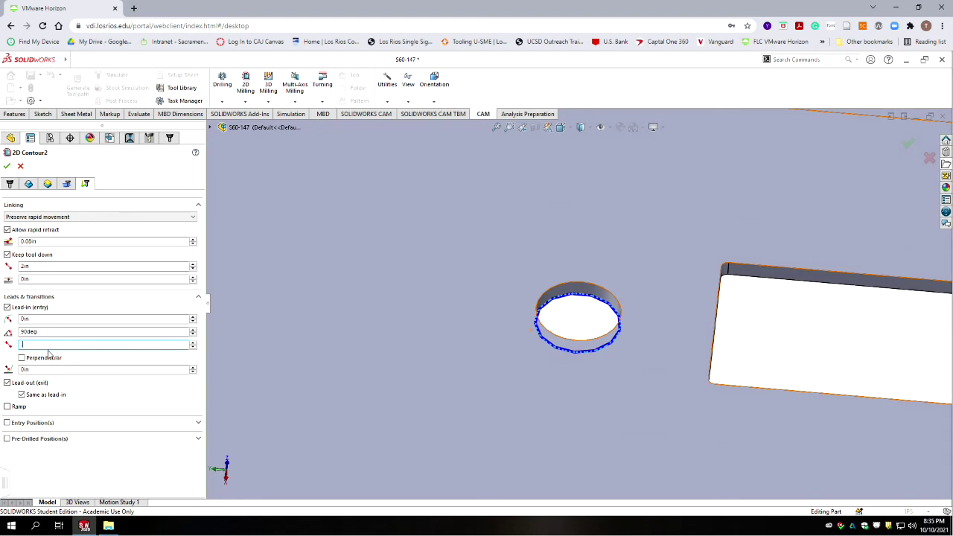
key(BackSpace)
text(.02)
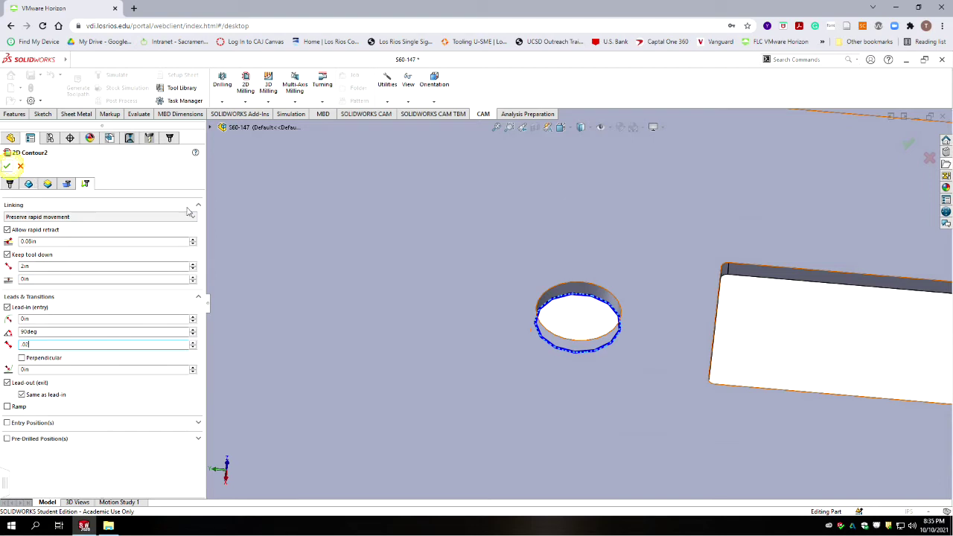
key(Return)
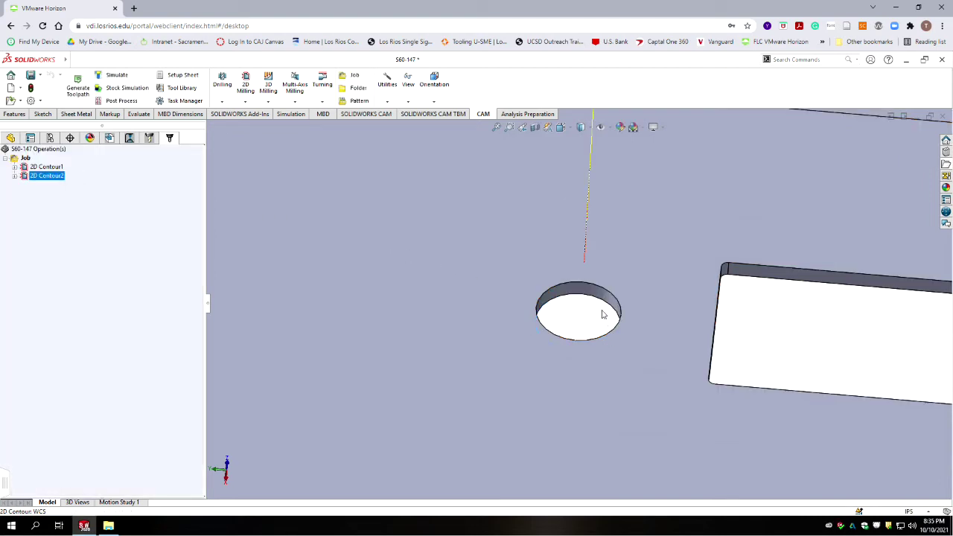
Edit the round hole's 2D contour to reverse its contour direction and regenerate the toolpath.
scroll(613, 271, up, 5)
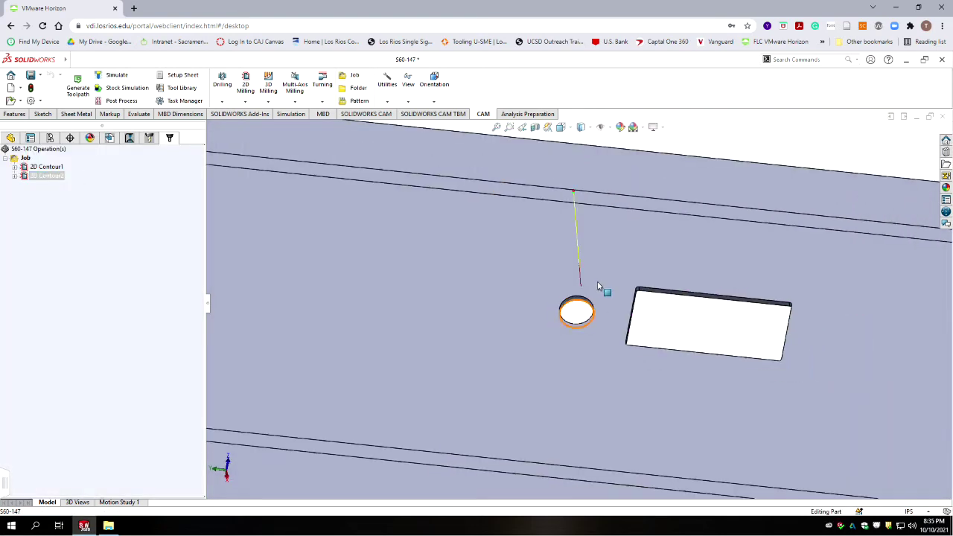
scroll(597, 286, down, 2)
right_click(41, 178)
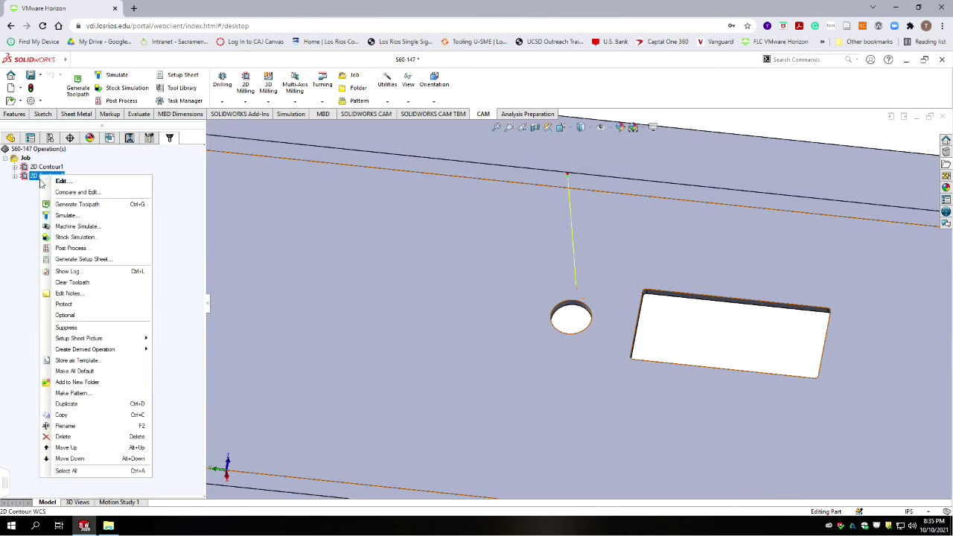
click(60, 182)
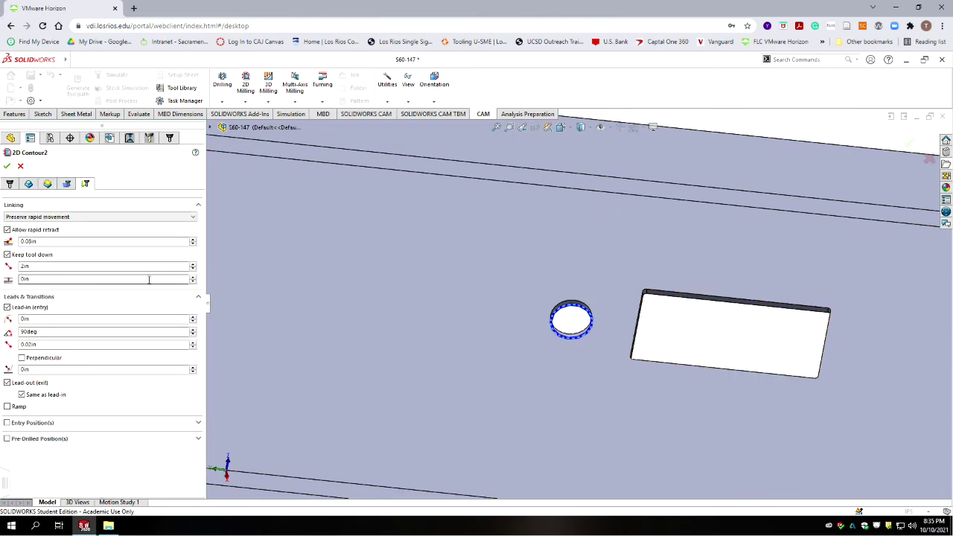
click(28, 183)
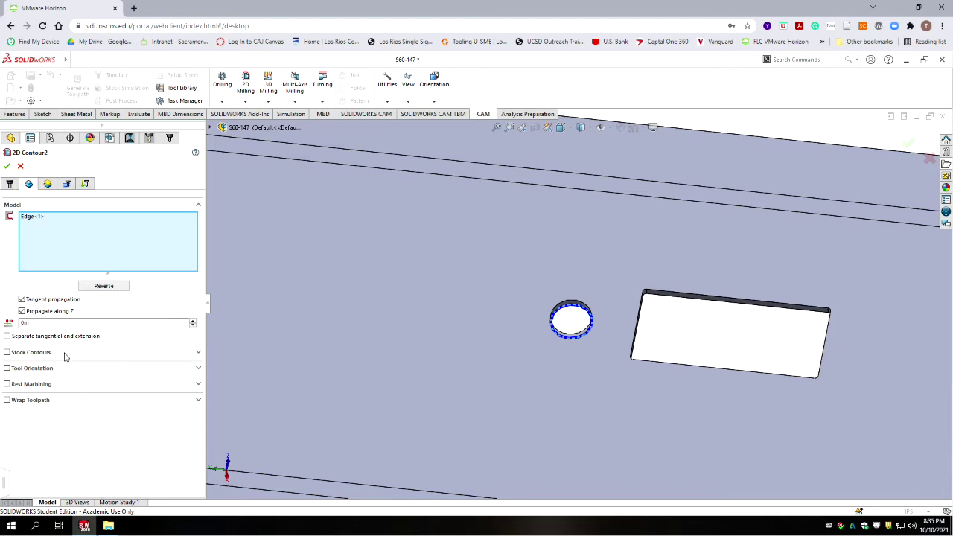
click(30, 216)
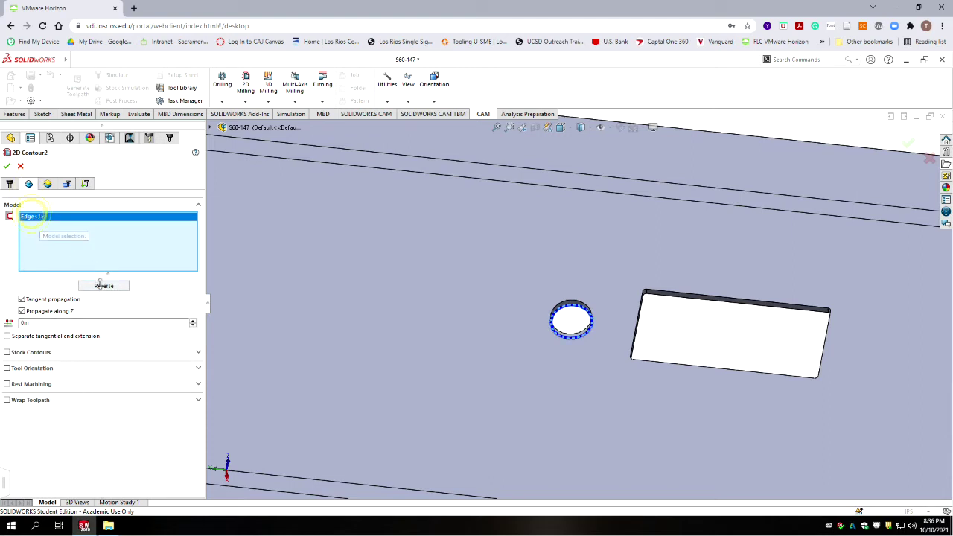
click(102, 286)
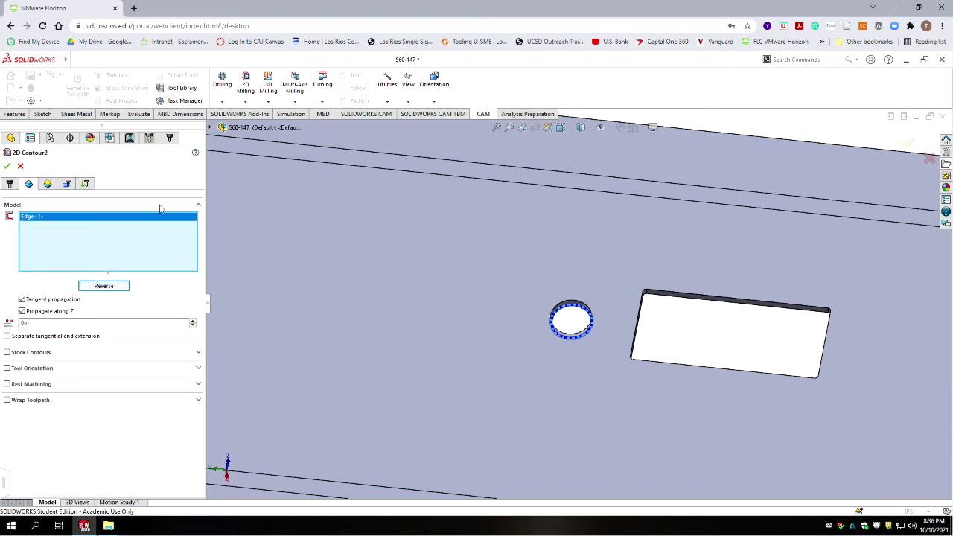
click(7, 168)
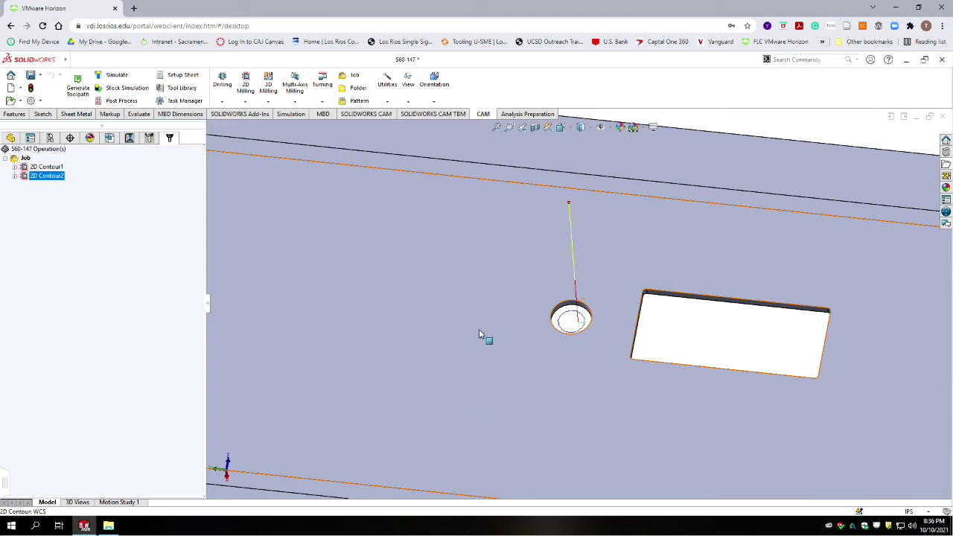
Inspect the round hole's regenerated toolpath and lead-in for the correct cutting side, and check its location on the whole part.
scroll(588, 321, down, 4)
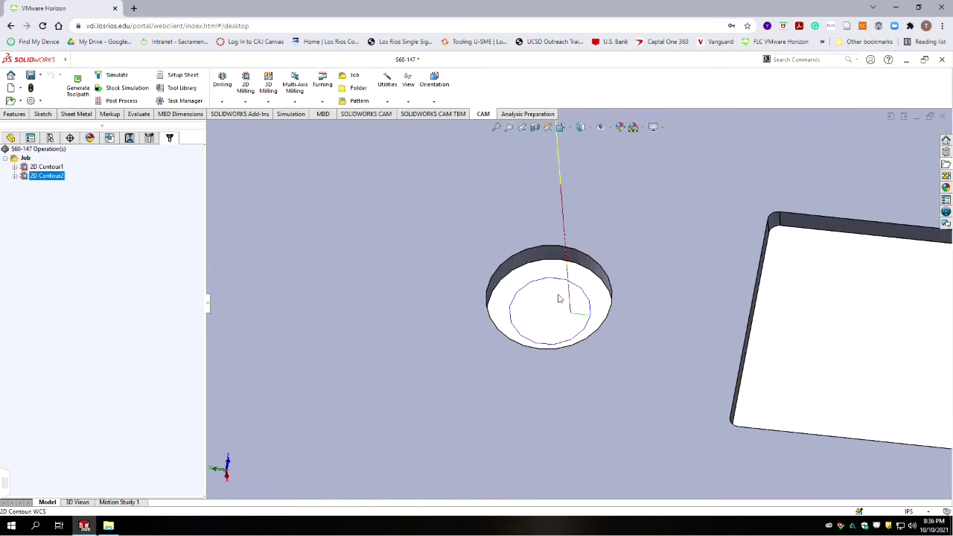
scroll(568, 344, up, 8)
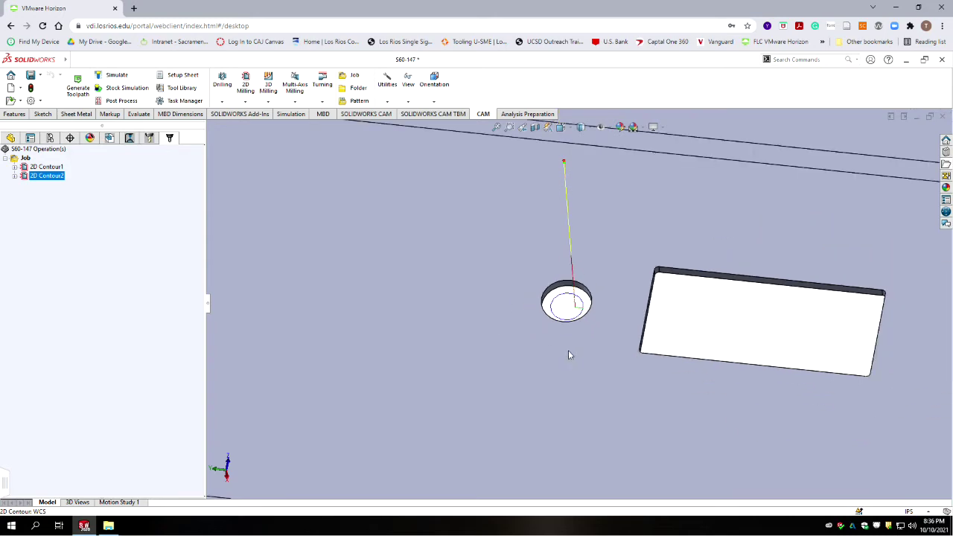
scroll(585, 365, up, 2)
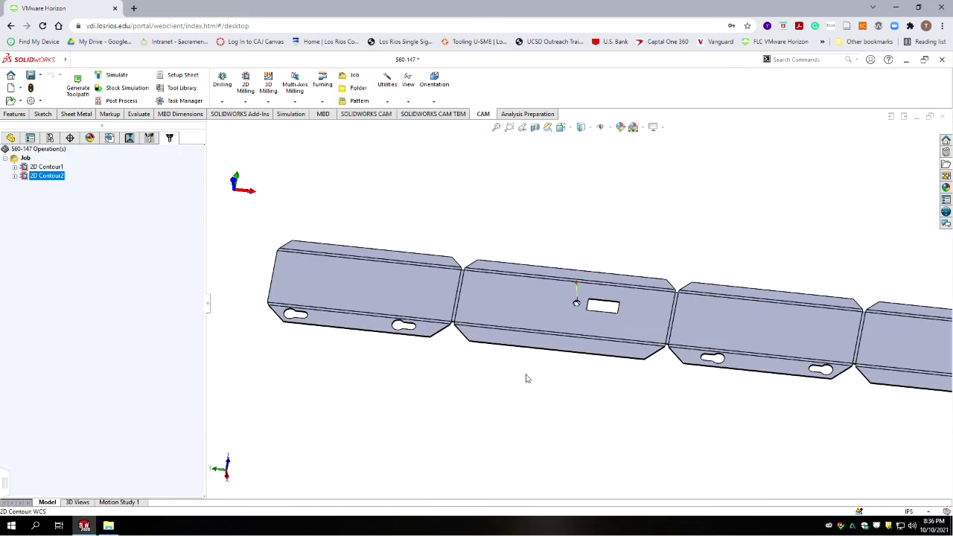
scroll(576, 400, up, 3)
scroll(589, 358, down, 2)
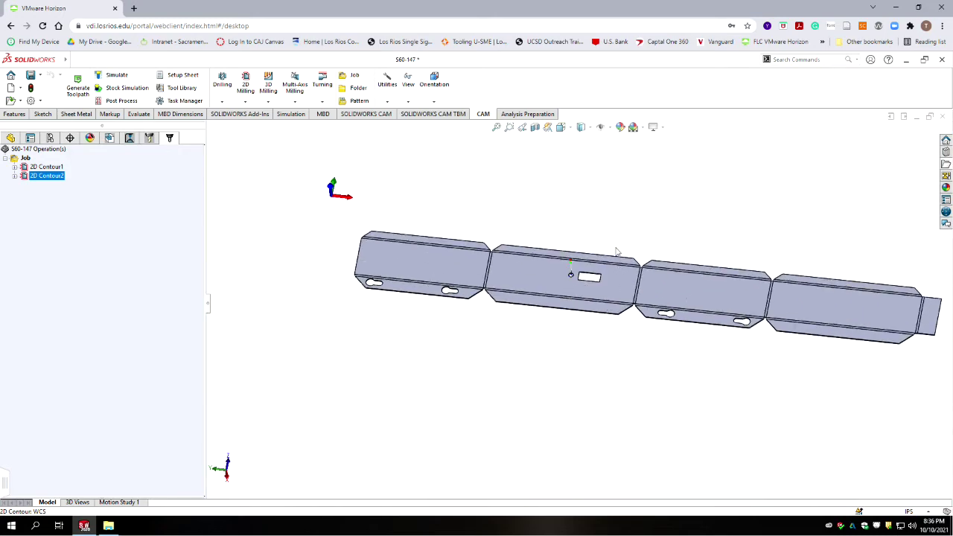
scroll(593, 219, down, 2)
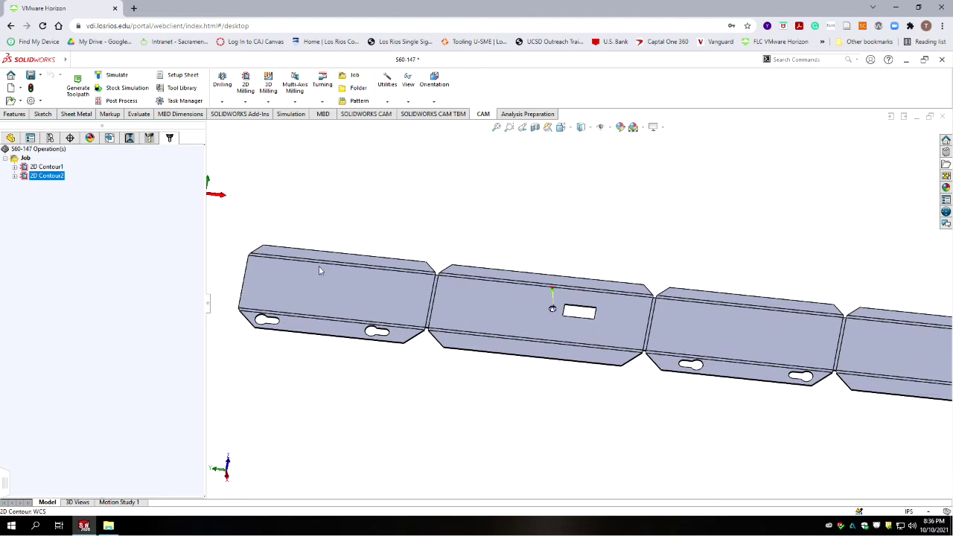
click(105, 289)
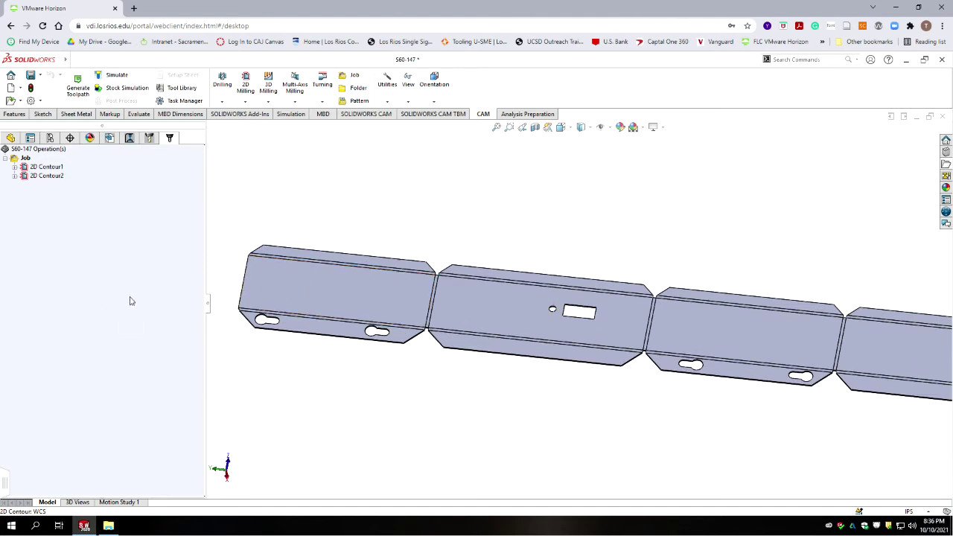
Duplicate the 2D Contour1 operation and move the copy below 2D Contour2 in the job.
click(49, 167)
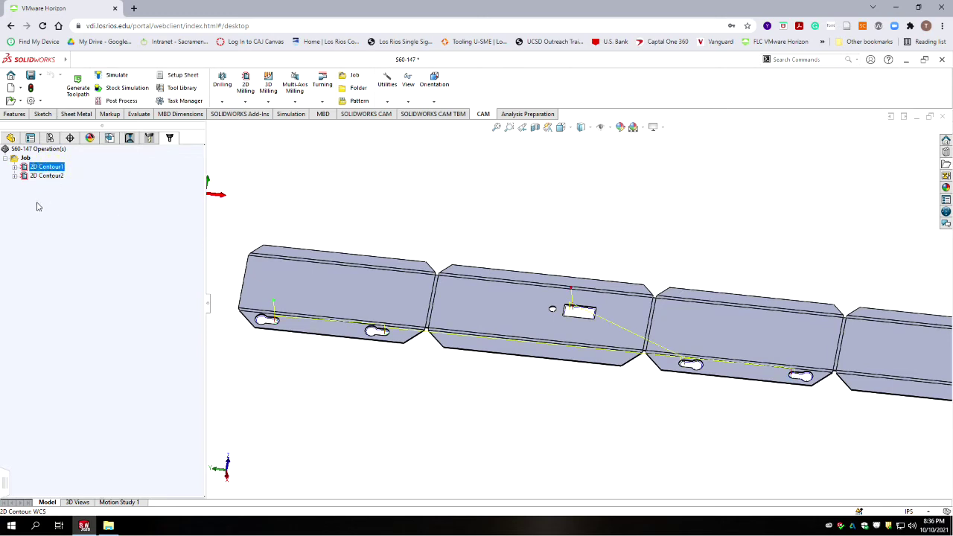
right_click(41, 170)
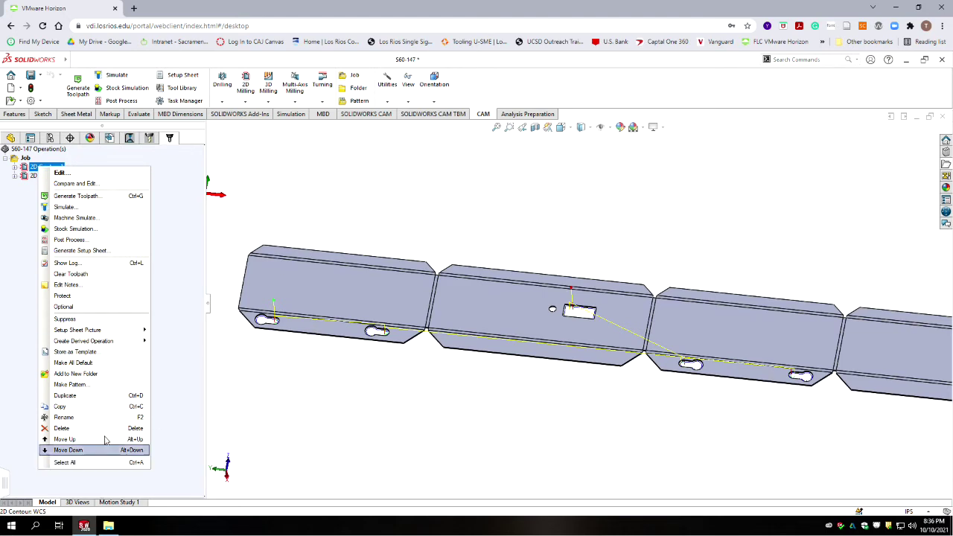
click(81, 395)
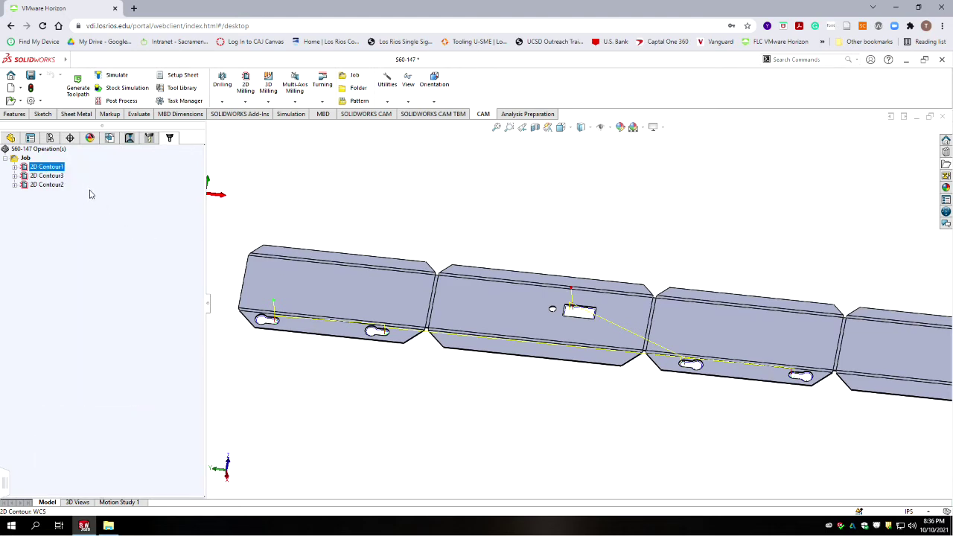
click(57, 177)
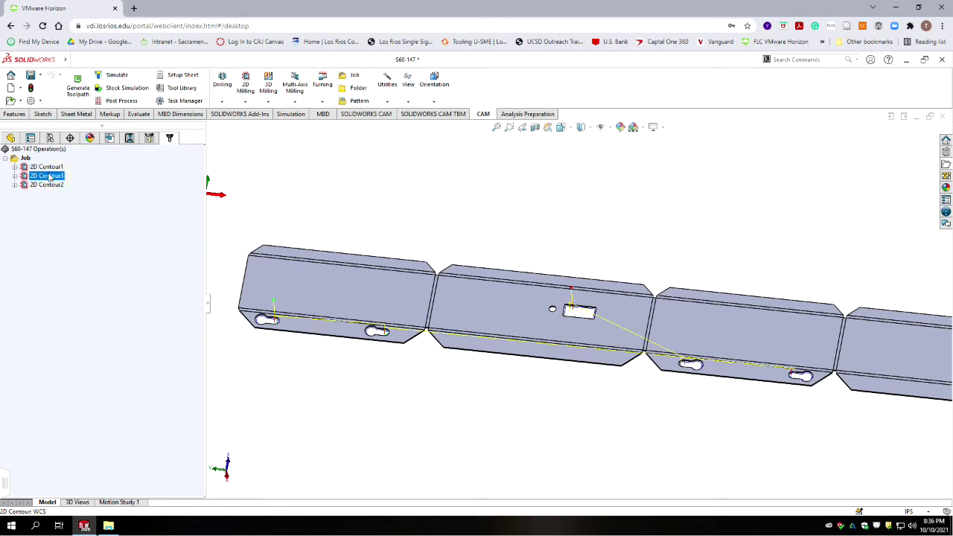
mouse_move(49, 177)
mouse_down()
mouse_move(49, 193)
mouse_move(74, 191)
mouse_move(62, 186)
mouse_up()
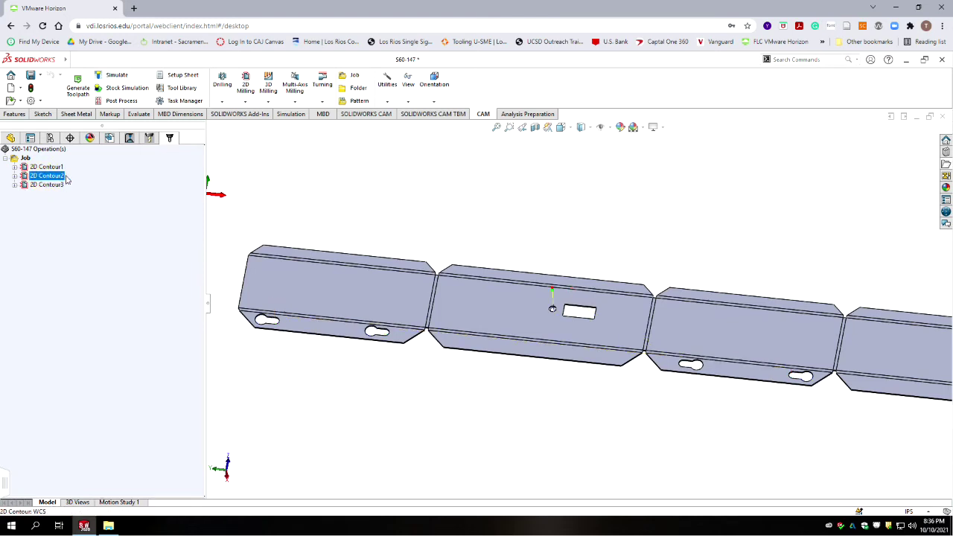
Edit the 2D Contour3 operation and remove all five slot and rectangle edges from its geometry selection.
click(46, 184)
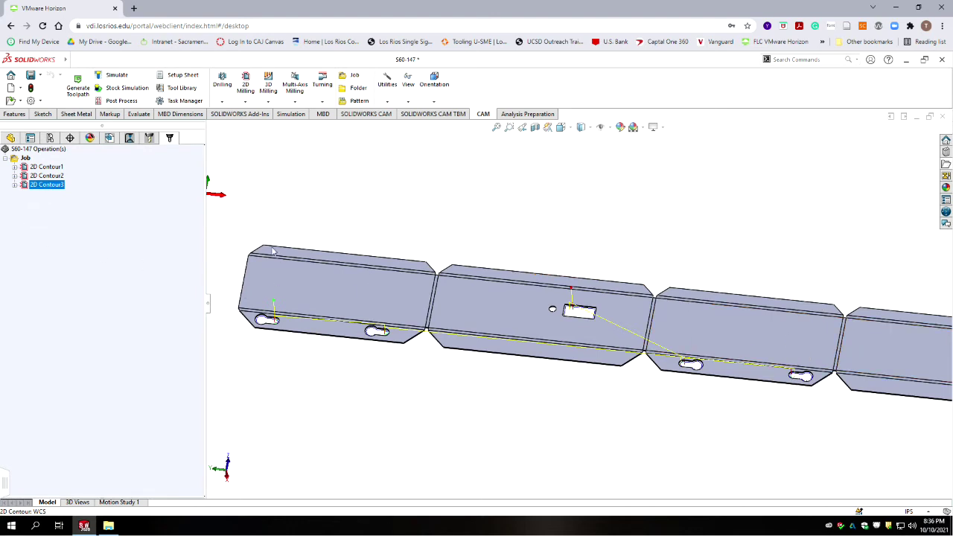
right_click(48, 188)
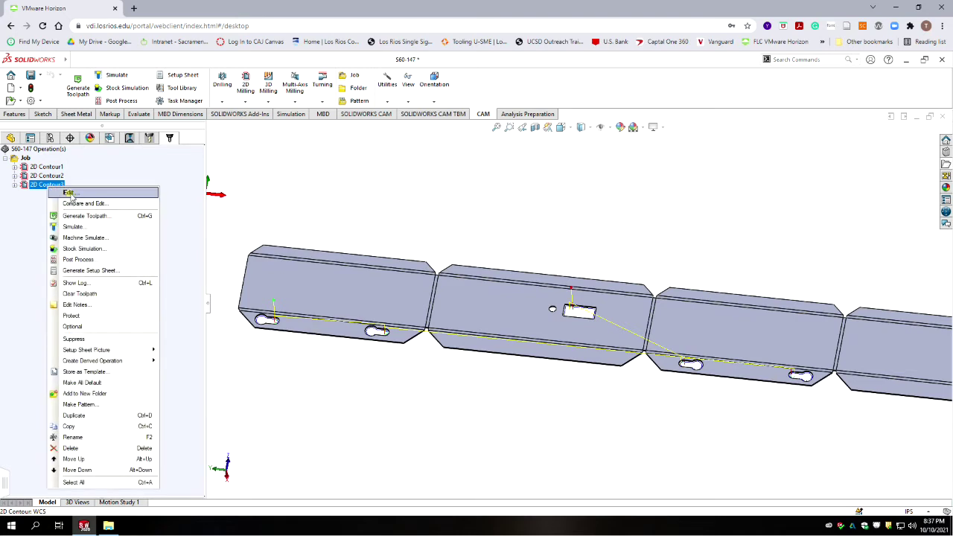
click(68, 192)
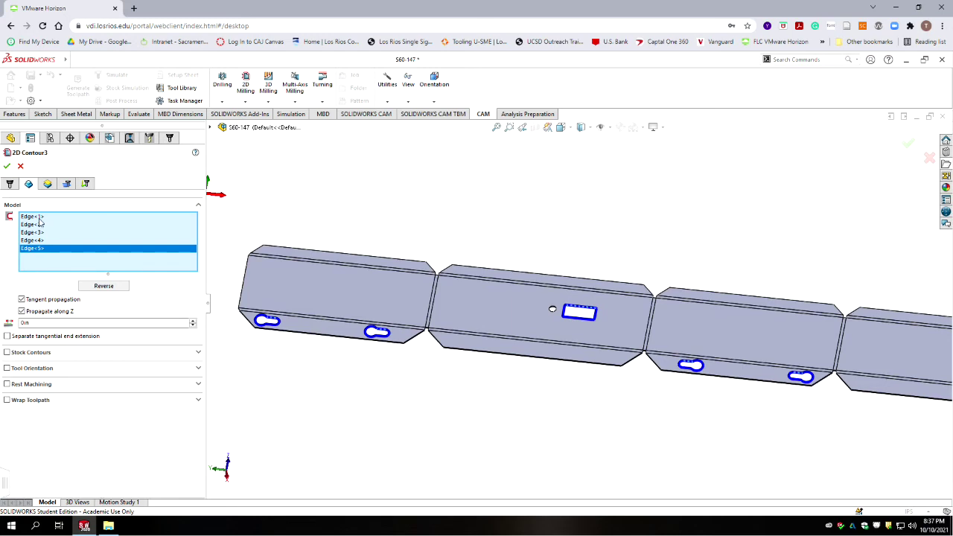
click(38, 217)
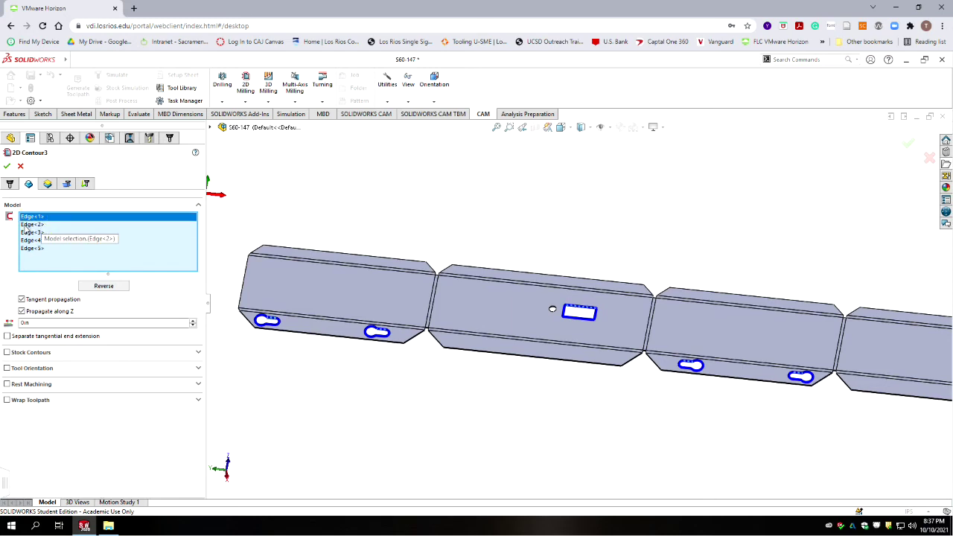
key(Delete)
click(28, 216)
key(Delete)
click(33, 225)
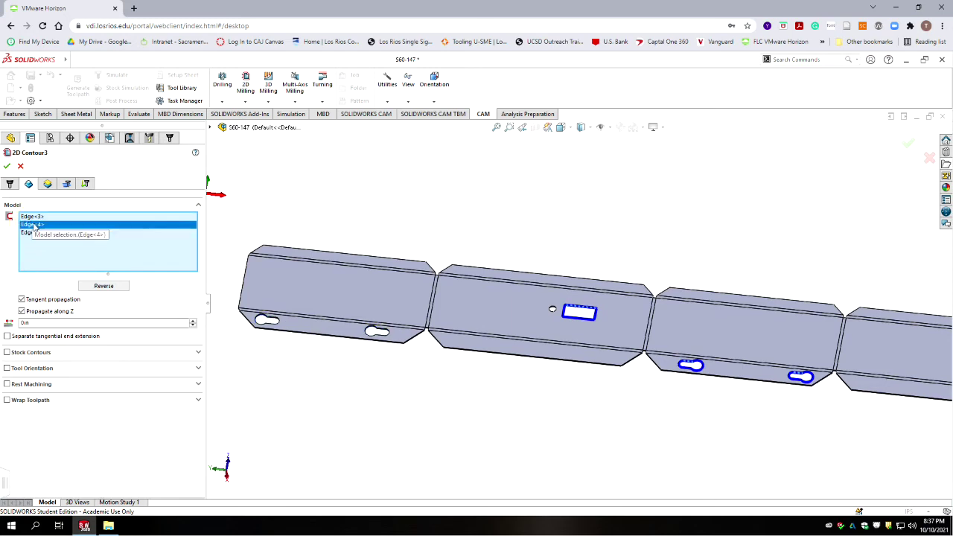
key(Delete)
click(30, 217)
key(Delete)
click(30, 217)
key(Delete)
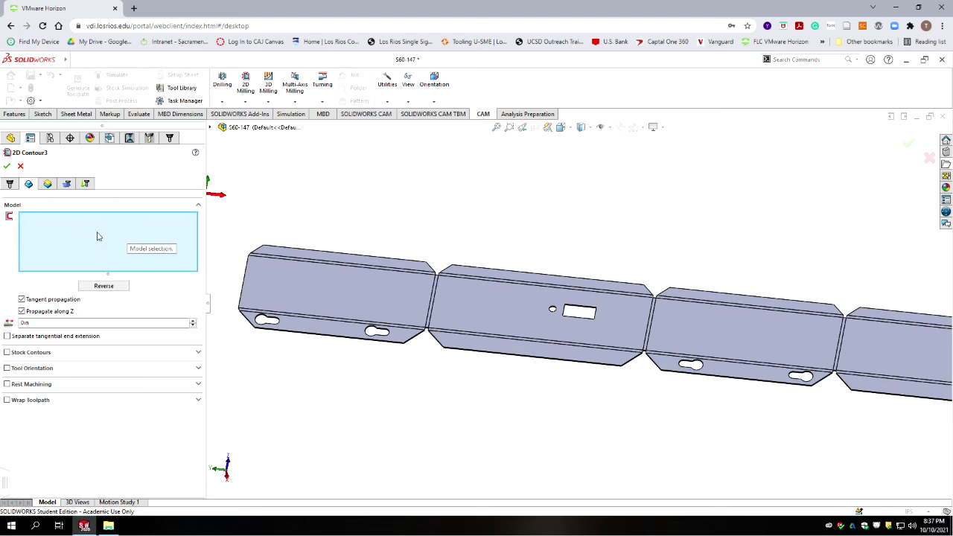
Add the lower bend-relief edge and the adjoining angled edge of the end panel's slotted flange to the contour selection.
middle_drag(369, 397, 770, 344)
scroll(789, 318, down, 4)
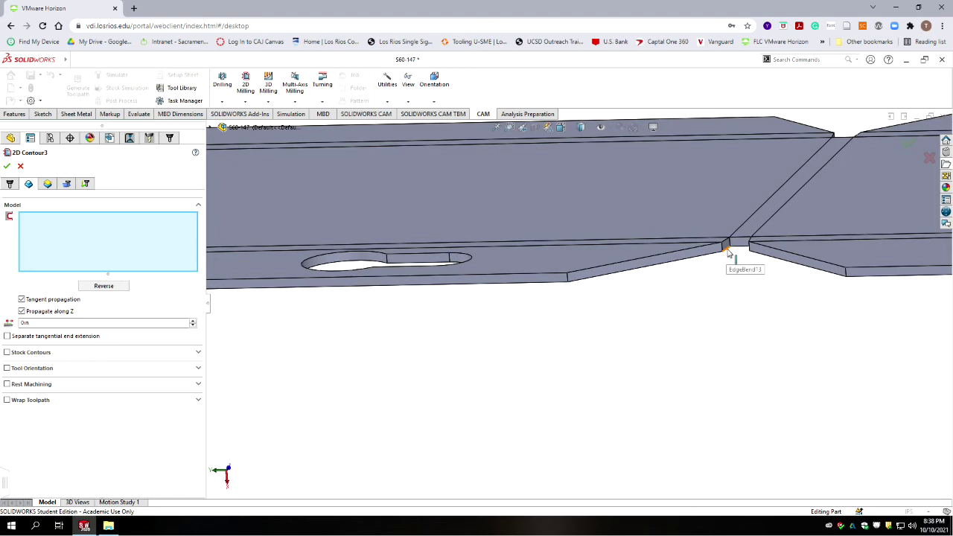
click(726, 250)
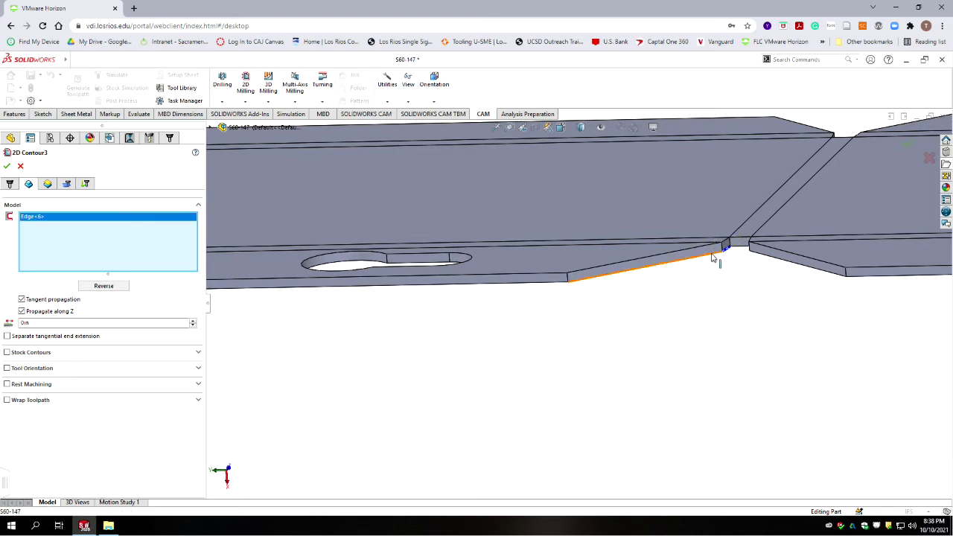
click(713, 256)
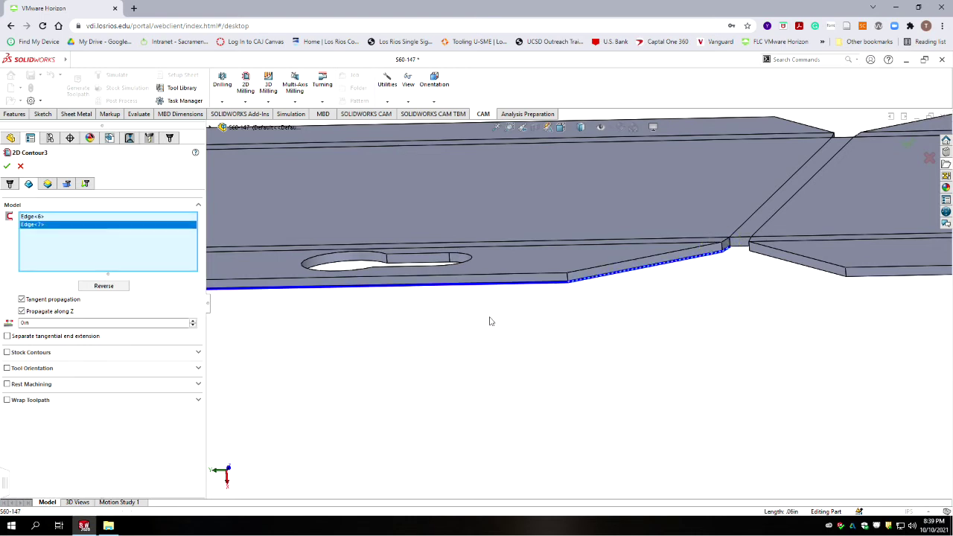
Continue the contour around the slotted flange's outer corner by adding its short lower bend edge and the part's straight end edge.
scroll(489, 320, up, 2)
scroll(372, 319, up, 2)
scroll(336, 315, up, 3)
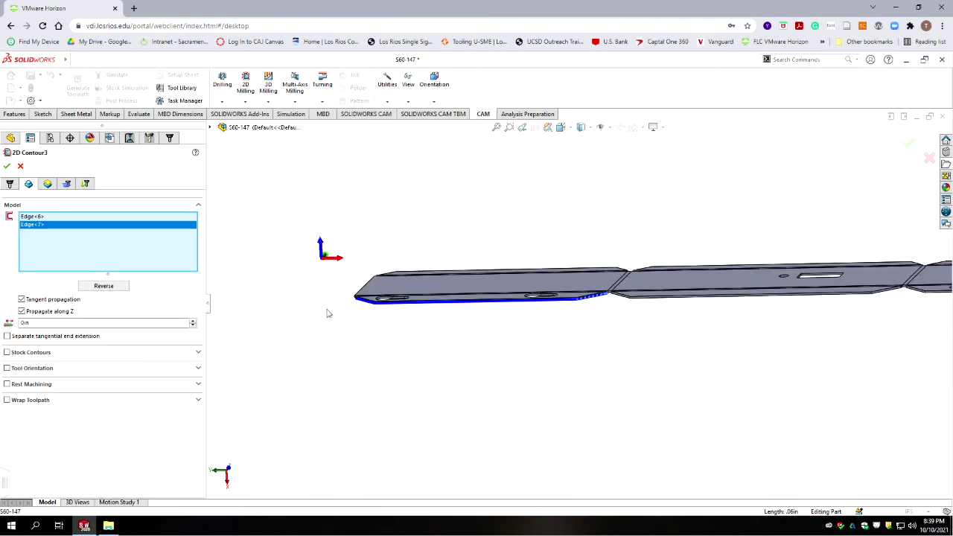
middle_drag(357, 323, 385, 338)
scroll(517, 308, up, 1)
scroll(521, 310, down, 8)
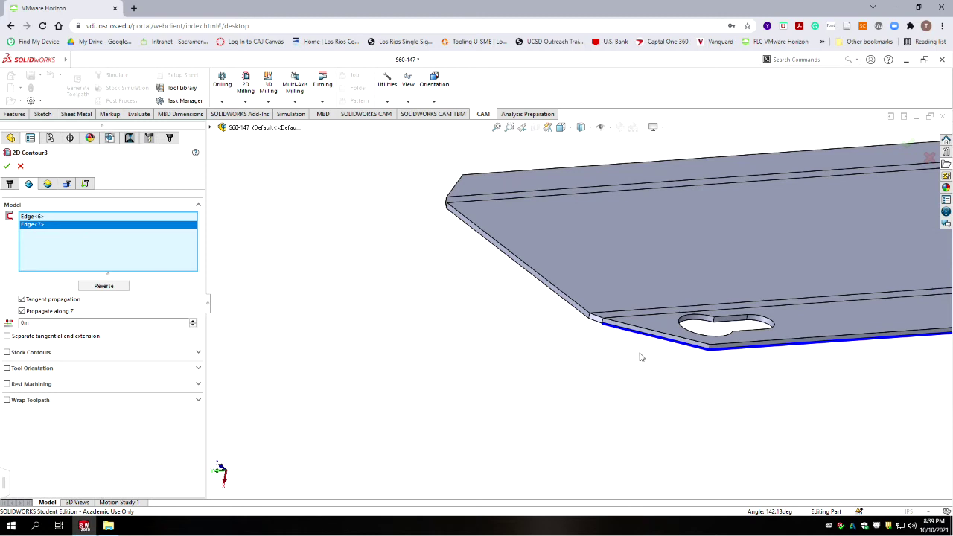
scroll(591, 325, down, 3)
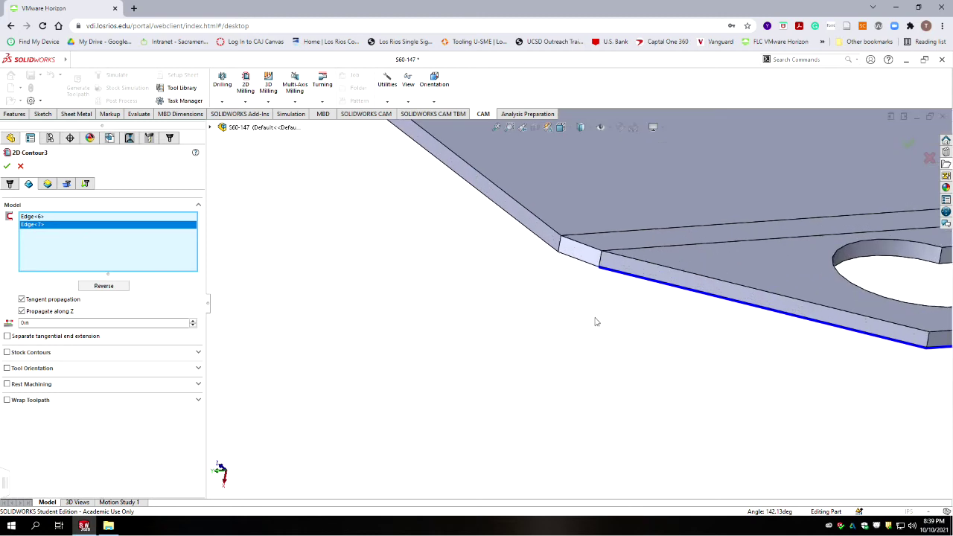
click(585, 266)
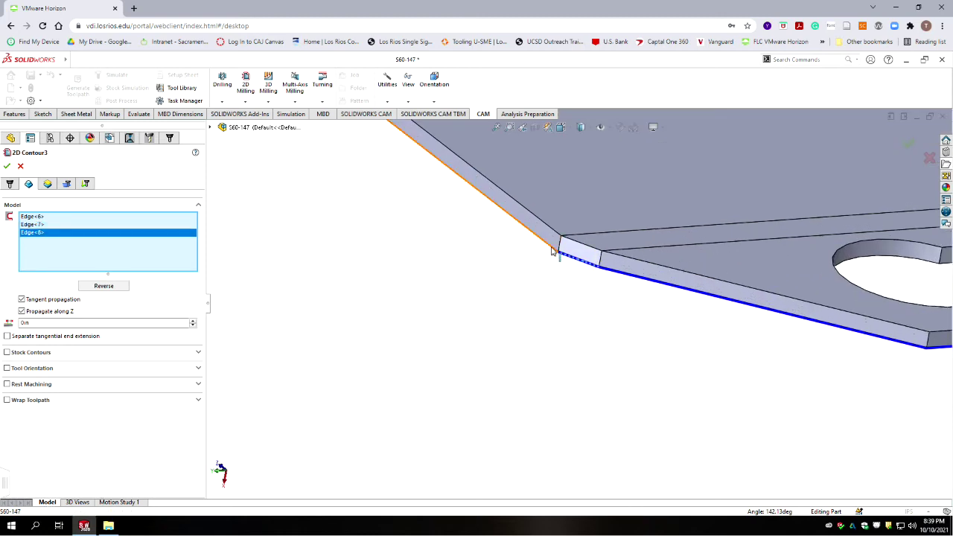
click(555, 248)
Add the short bend edge and angled flange edge at the opposite corner of the end panel to the contour selection.
scroll(513, 270, up, 3)
middle_drag(511, 270, 531, 295)
middle_drag(666, 350, 775, 414)
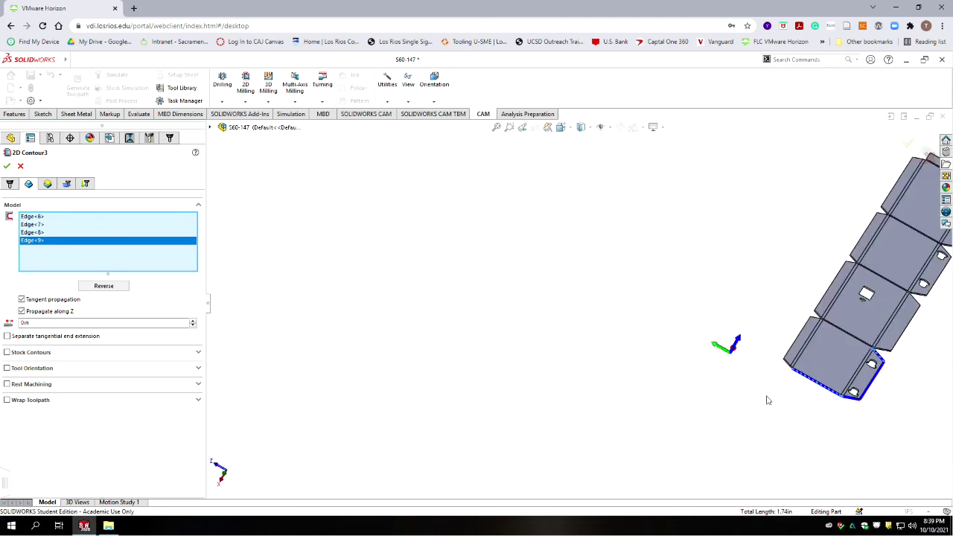
scroll(782, 366, down, 2)
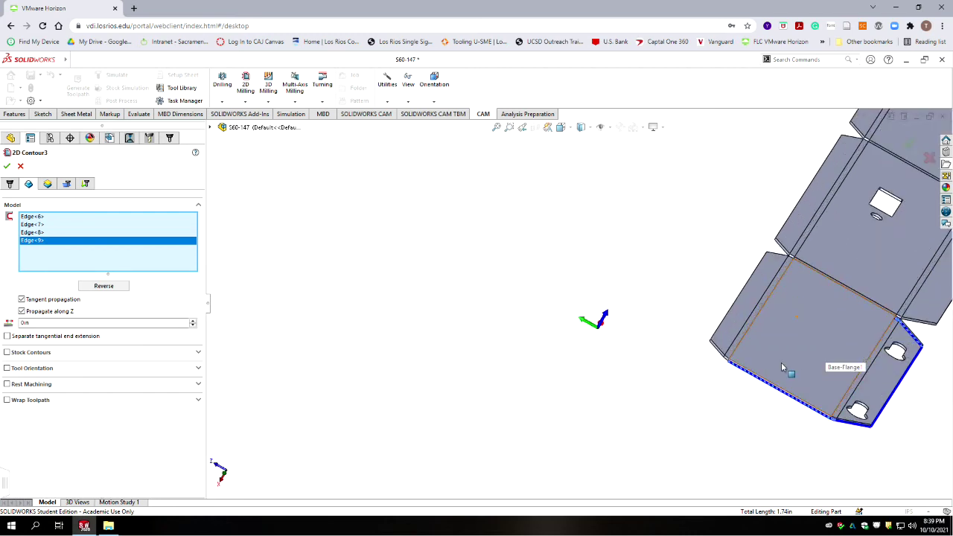
scroll(702, 348, down, 4)
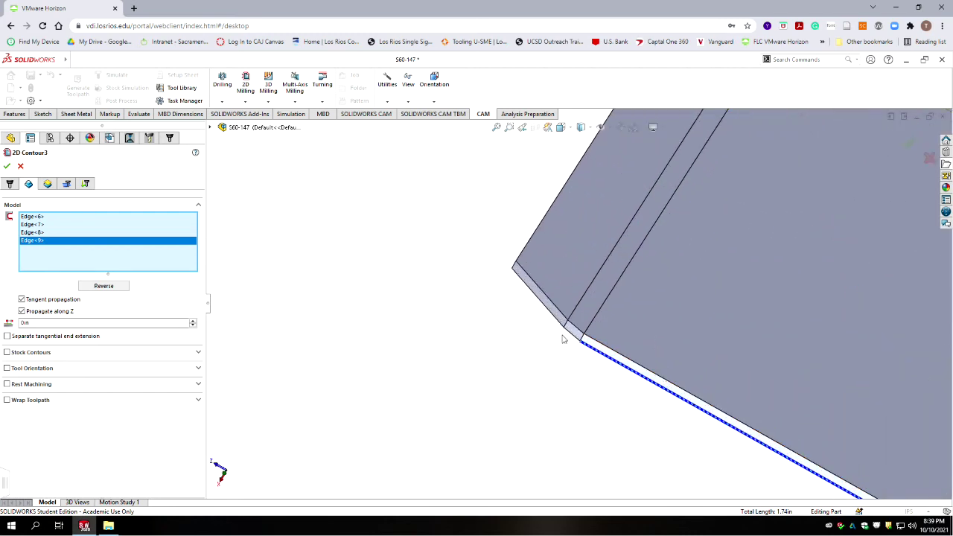
click(571, 333)
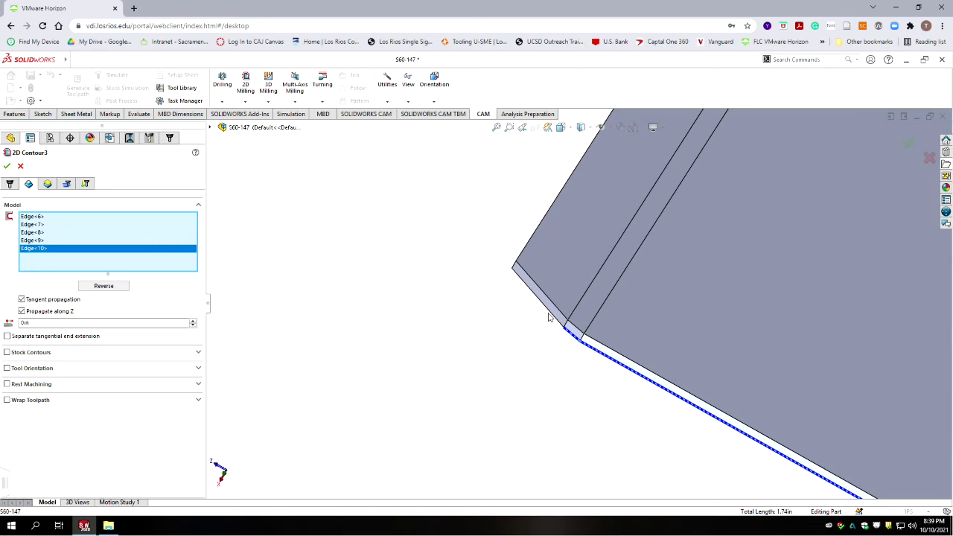
click(548, 314)
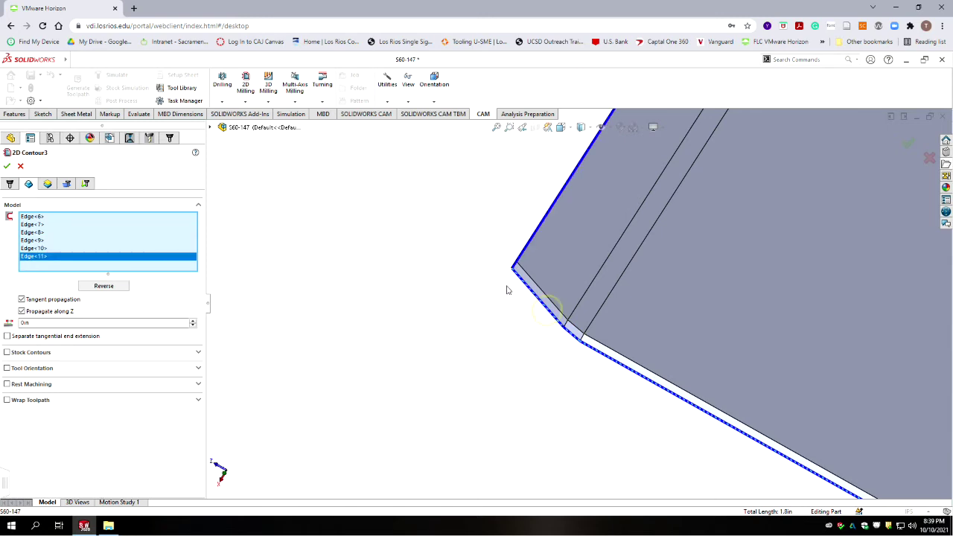
Select the lower edges through the first bend notch on the unslotted side, linking the end panel's outline to the adjacent panel's flange.
scroll(495, 300, up, 5)
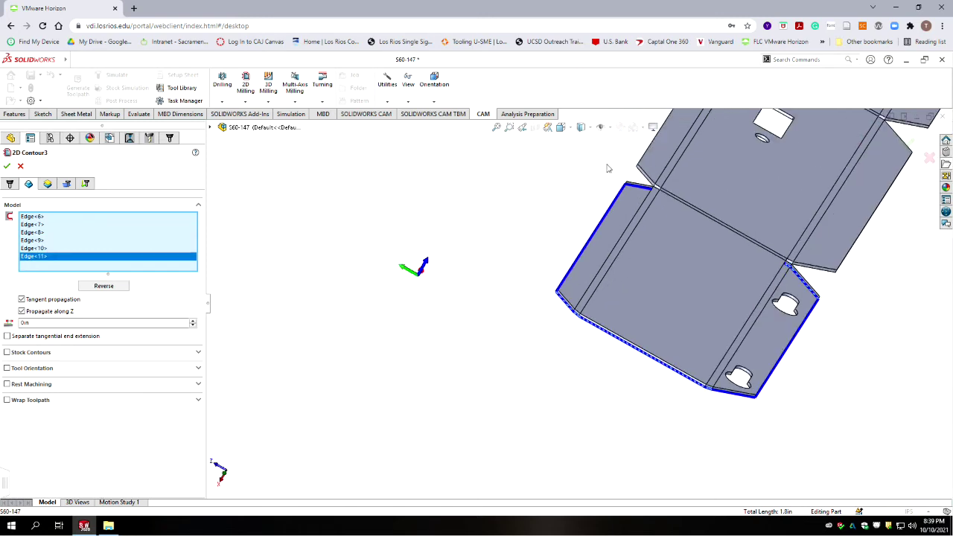
scroll(624, 186, down, 5)
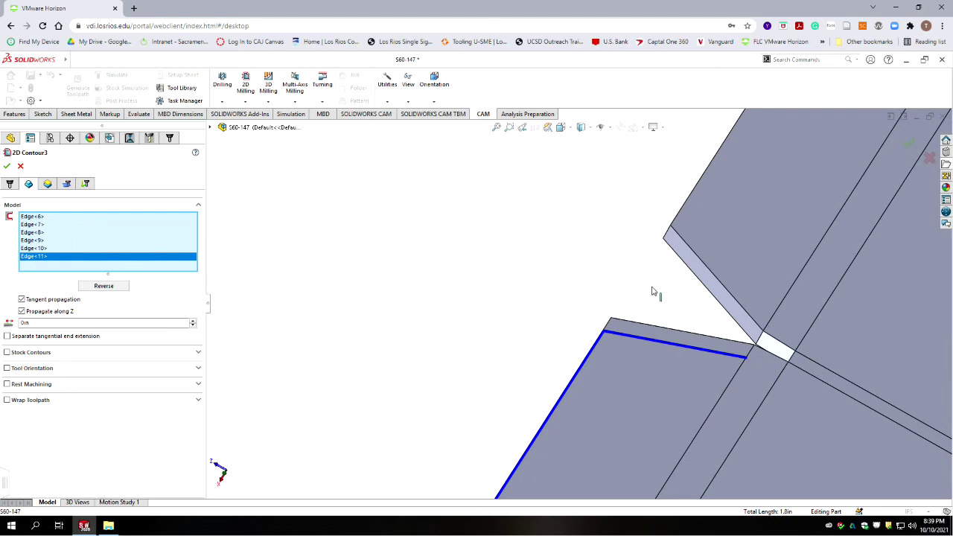
middle_drag(652, 291, 622, 353)
scroll(618, 327, down, 6)
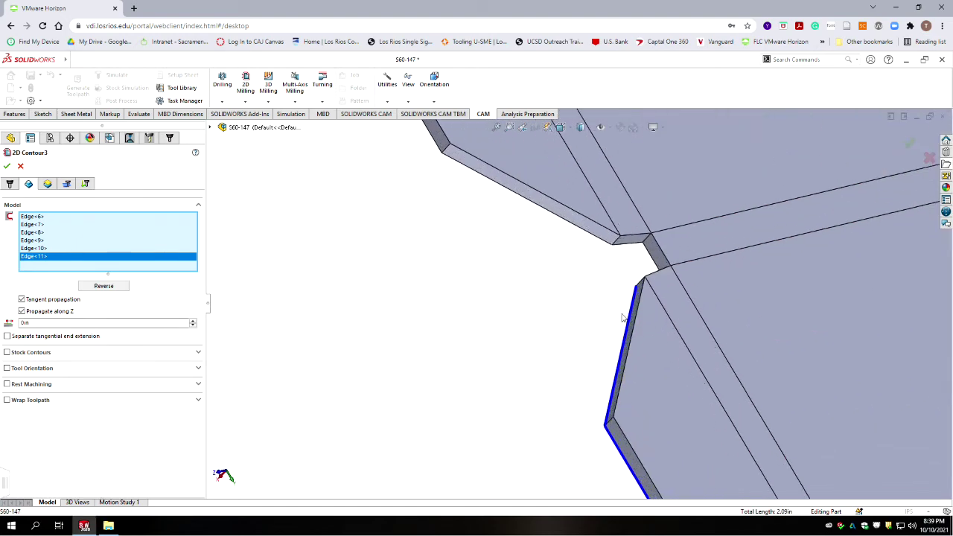
scroll(616, 319, up, 10)
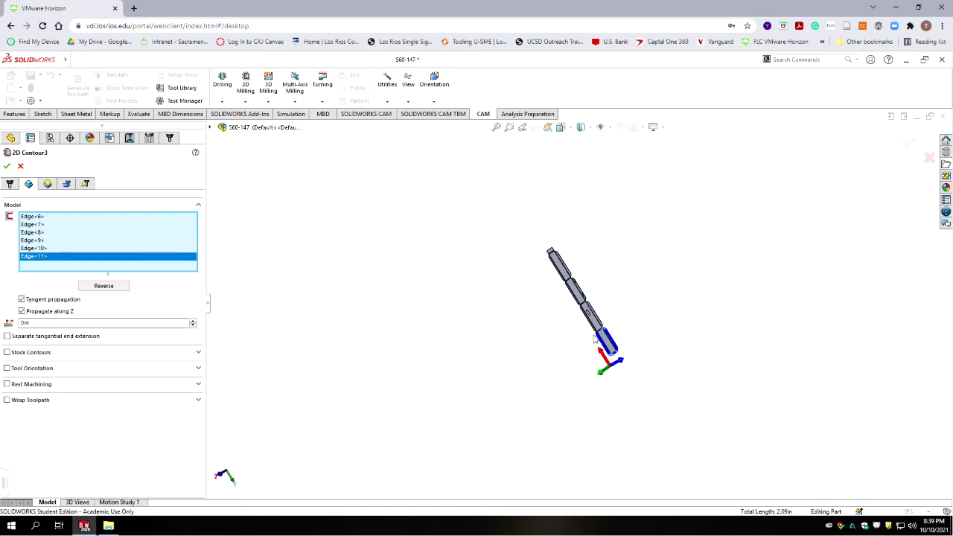
scroll(594, 334, down, 8)
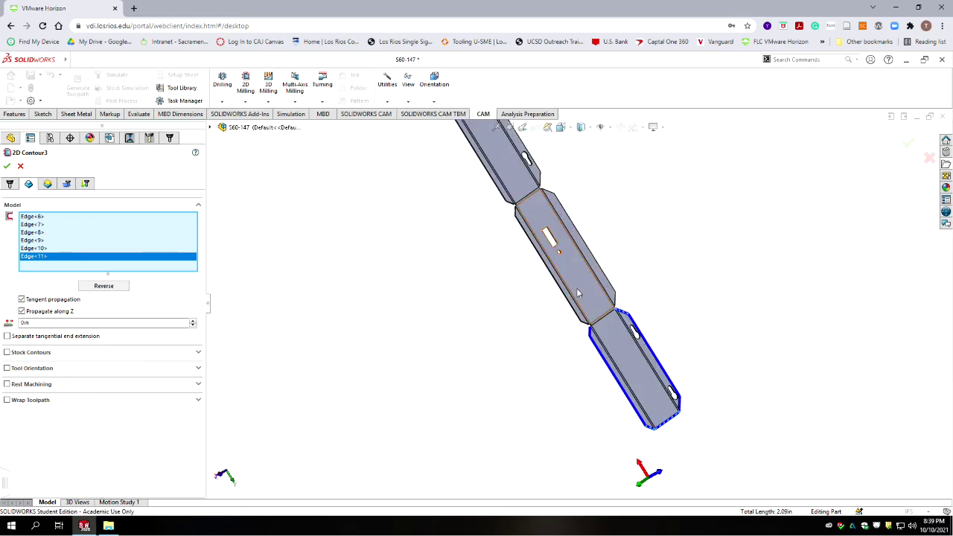
scroll(586, 353, down, 10)
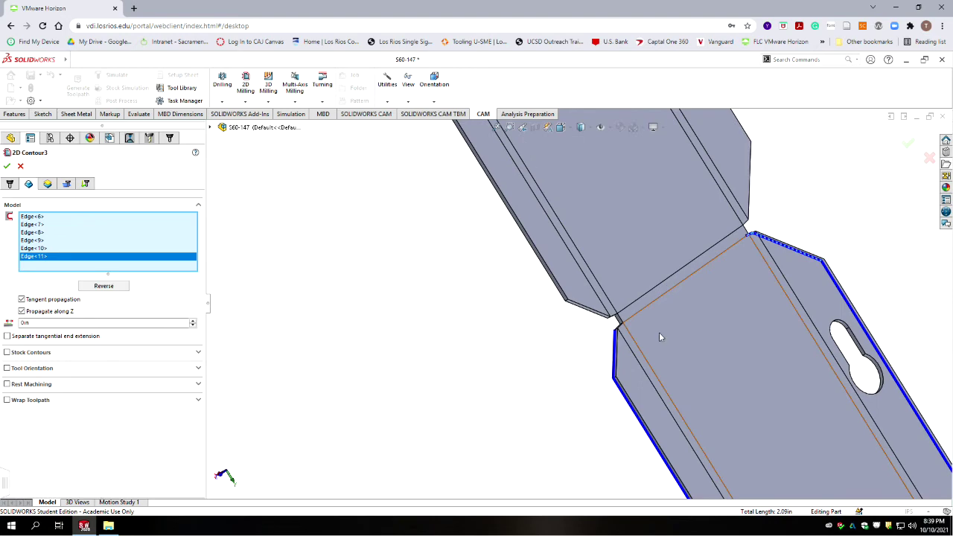
scroll(511, 325, up, 5)
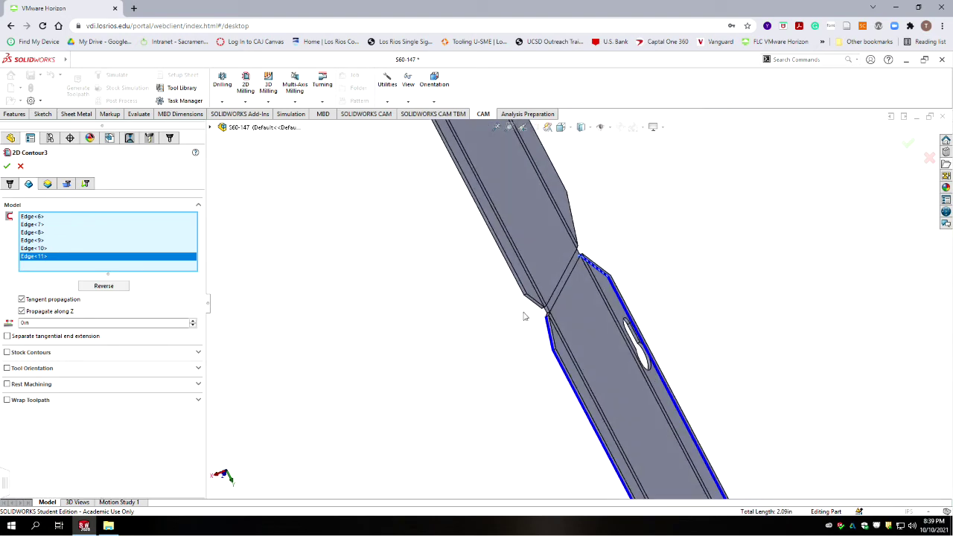
scroll(533, 314, down, 6)
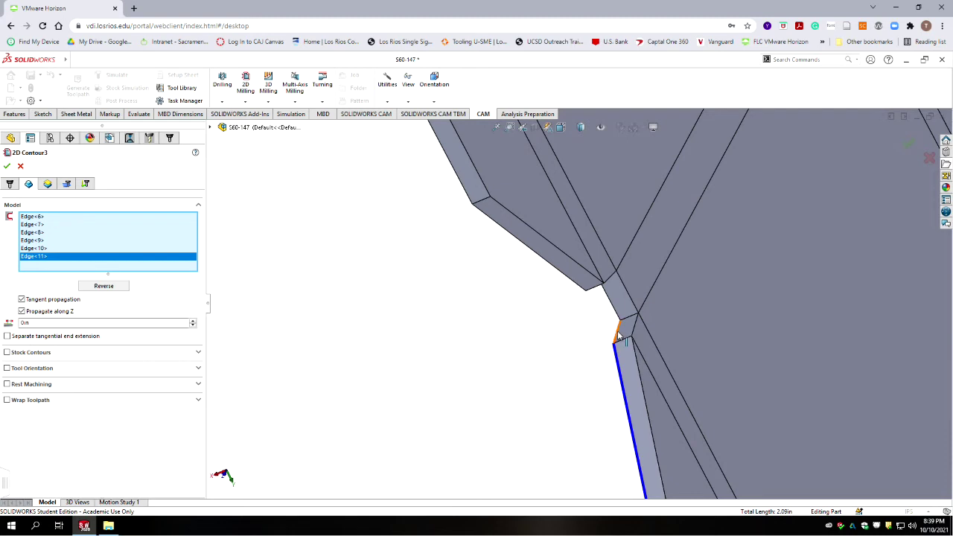
click(617, 331)
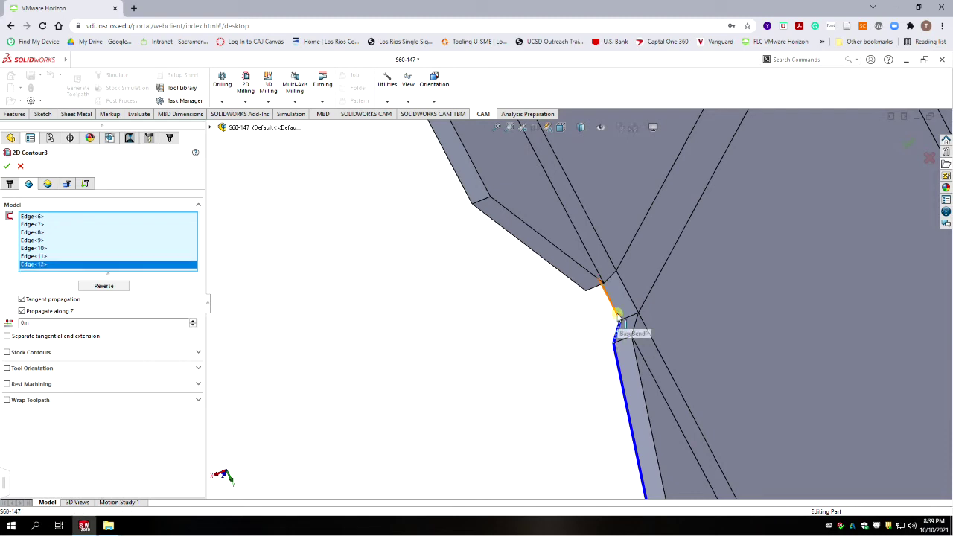
click(632, 330)
middle_drag(632, 330, 429, 379)
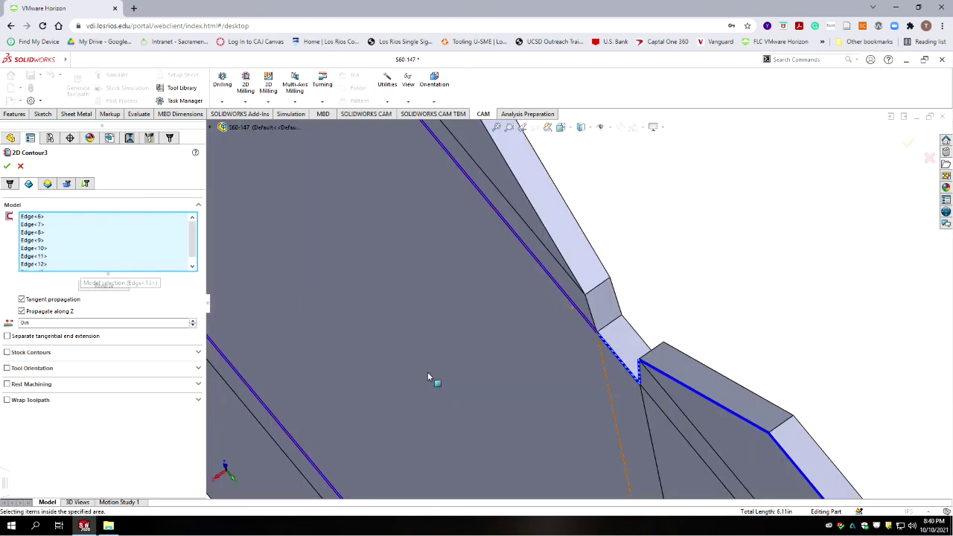
click(586, 296)
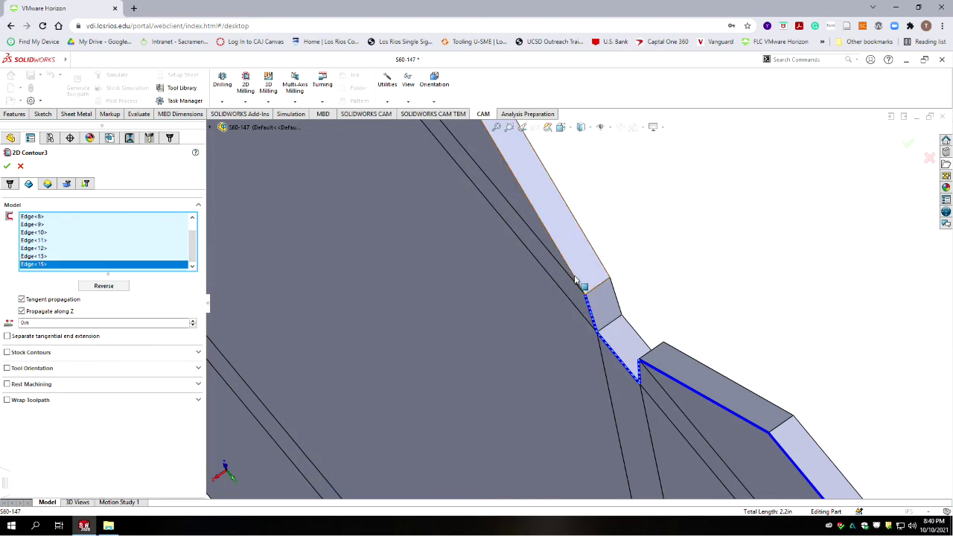
click(578, 281)
Add the lower edges of the next bend notch and the following panel's angled flange edge to the outer contour.
scroll(585, 289, up, 2)
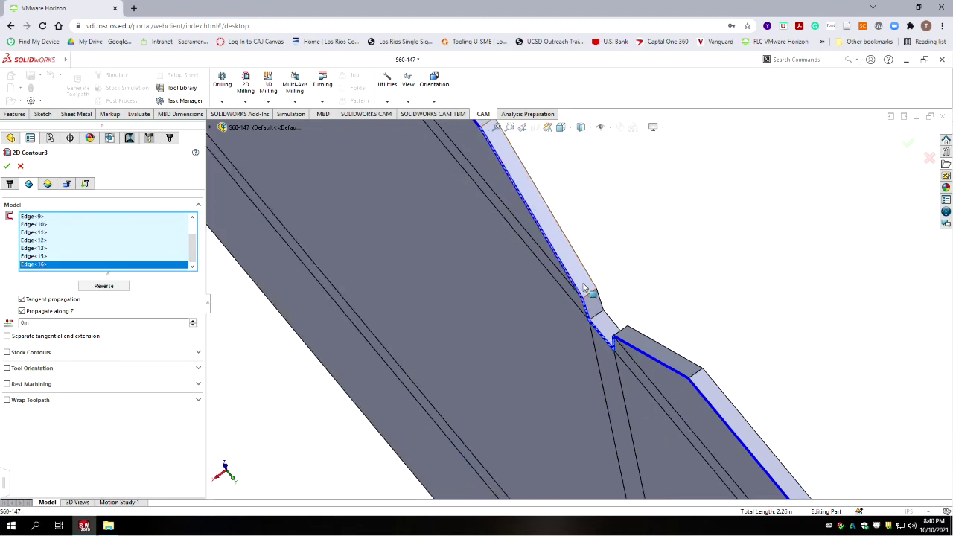
scroll(587, 290, up, 1)
scroll(552, 256, up, 1)
scroll(504, 233, up, 3)
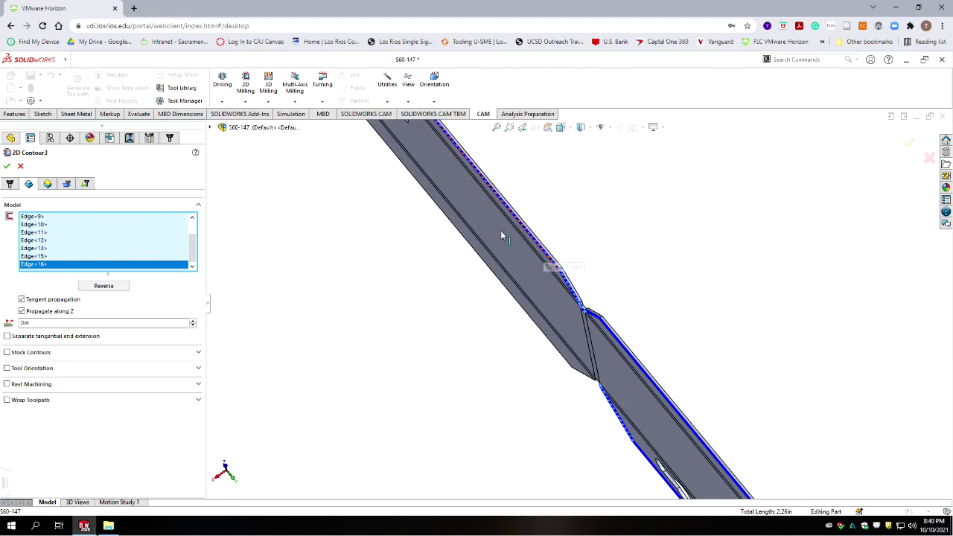
scroll(615, 290, down, 5)
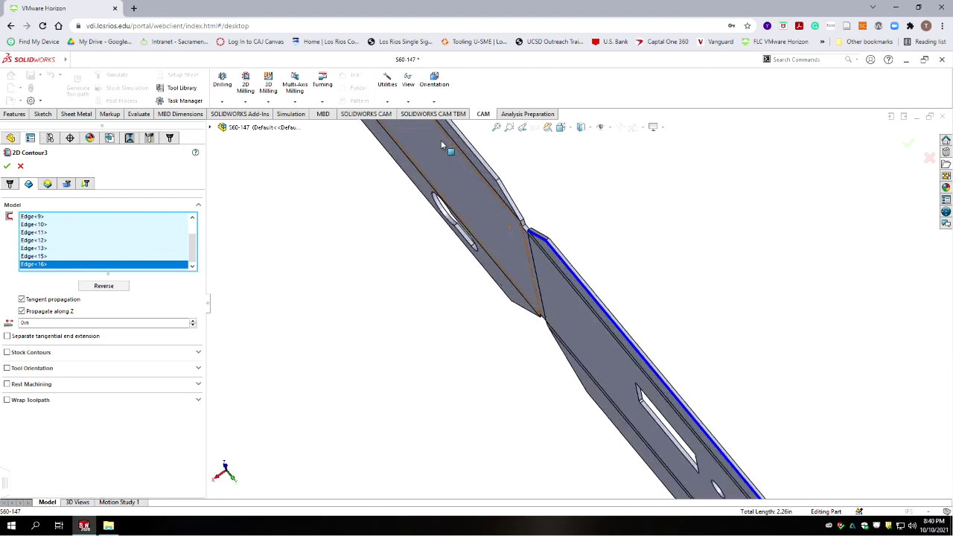
scroll(616, 478, down, 3)
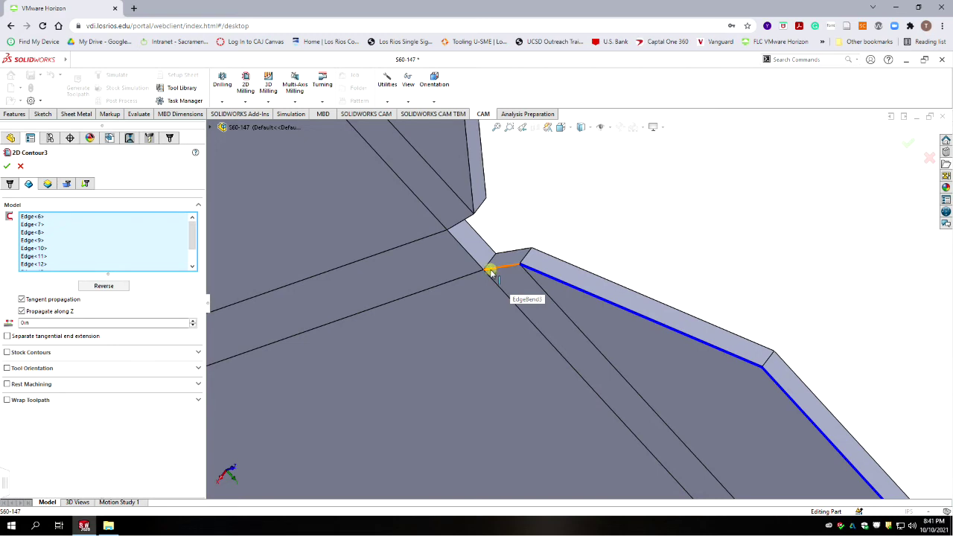
click(492, 269)
click(472, 262)
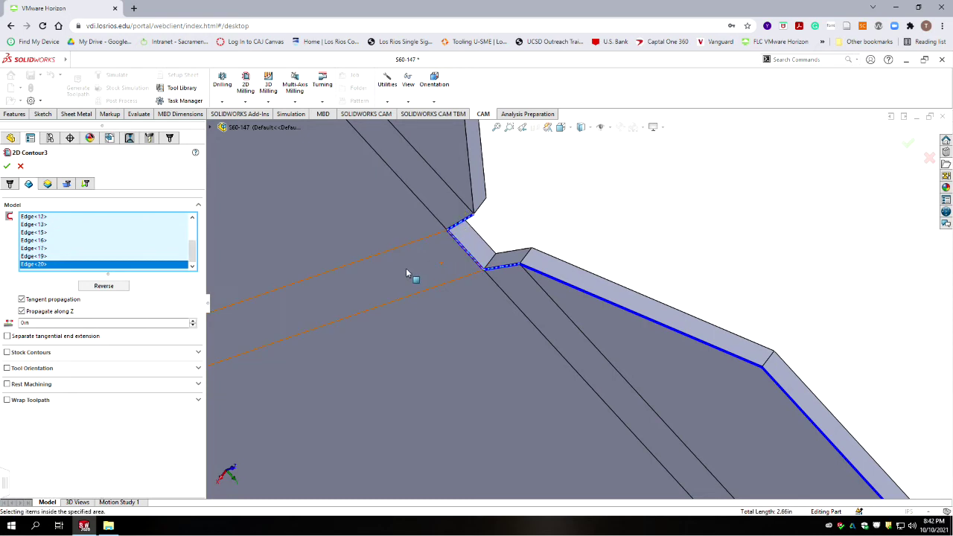
click(470, 194)
mouse_move(484, 255)
middle_down()
mouse_move(479, 271)
mouse_move(483, 251)
middle_up()
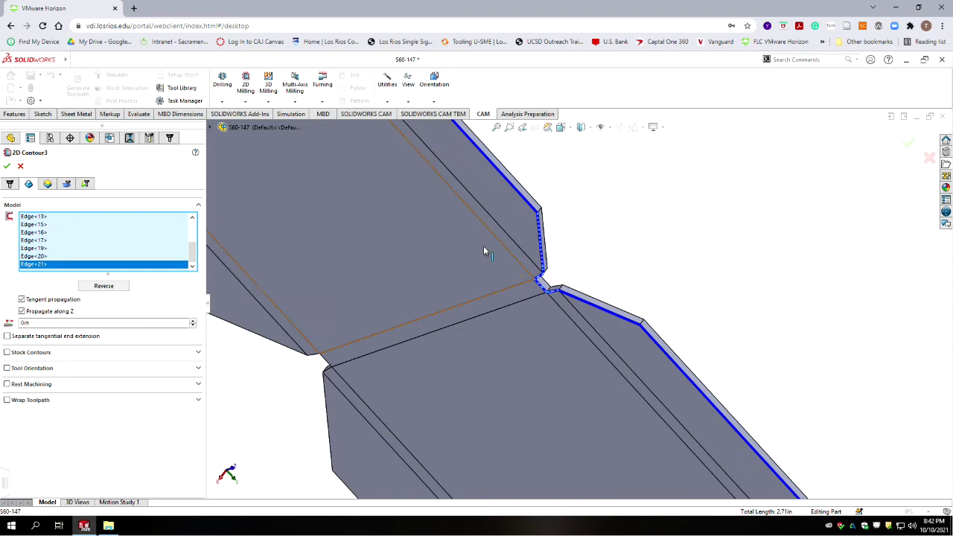
Add the lower edges of the unslotted-side bend notch between the second keyhole-slotted panel and the plain panel, including the plain panel's angled flange edge.
scroll(487, 237, up, 3)
scroll(488, 225, up, 3)
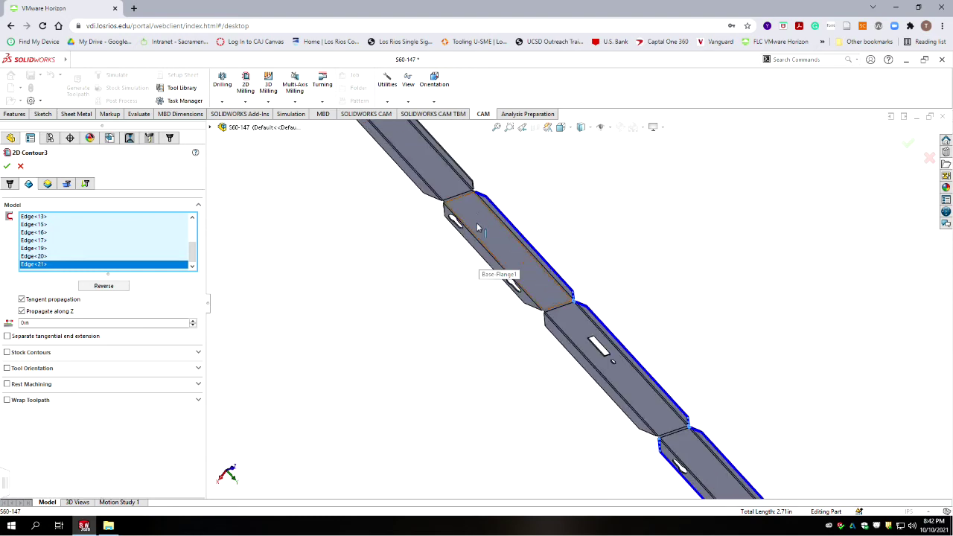
scroll(477, 227, down, 5)
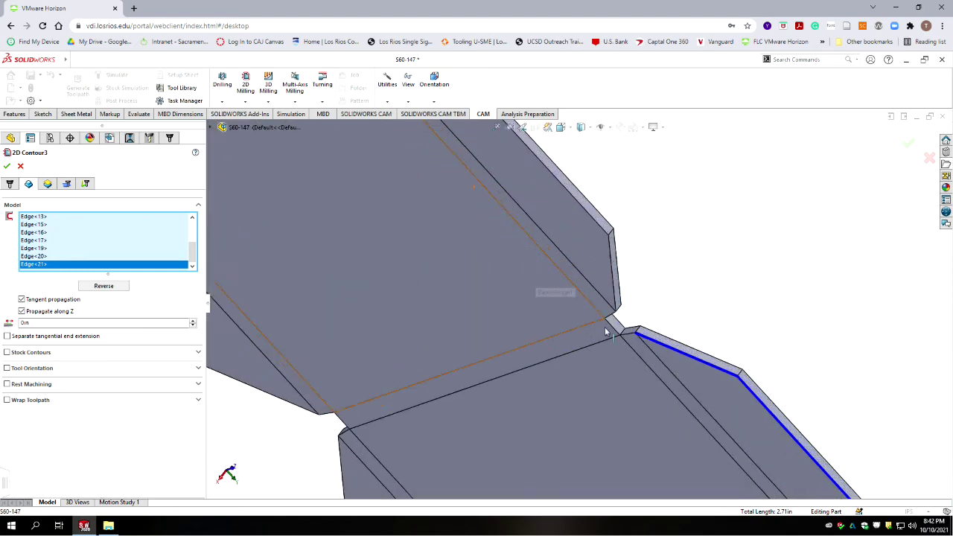
scroll(689, 387, down, 4)
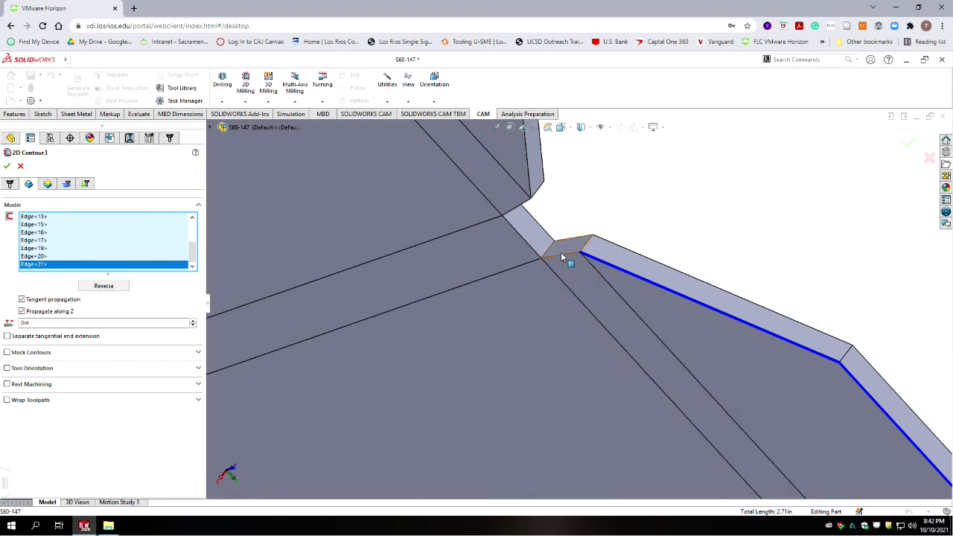
click(566, 256)
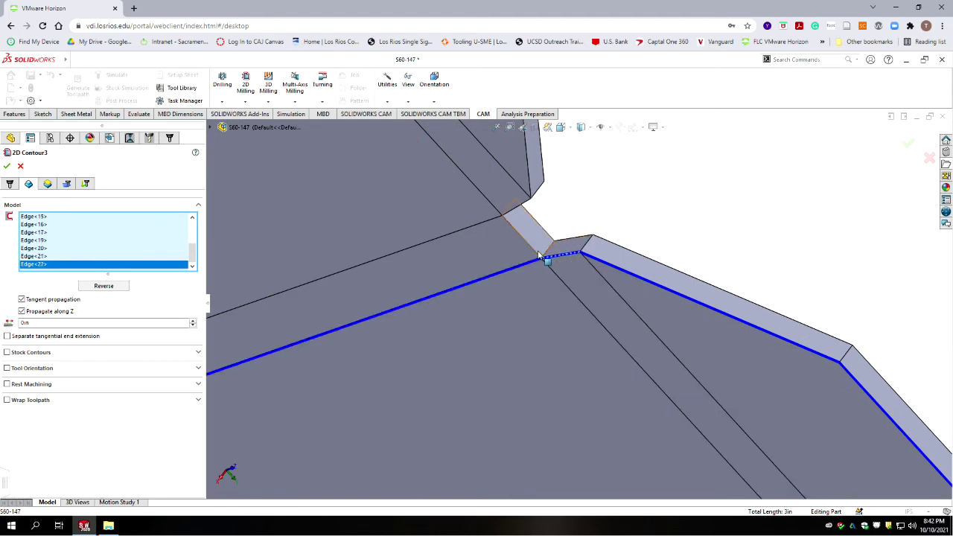
click(534, 253)
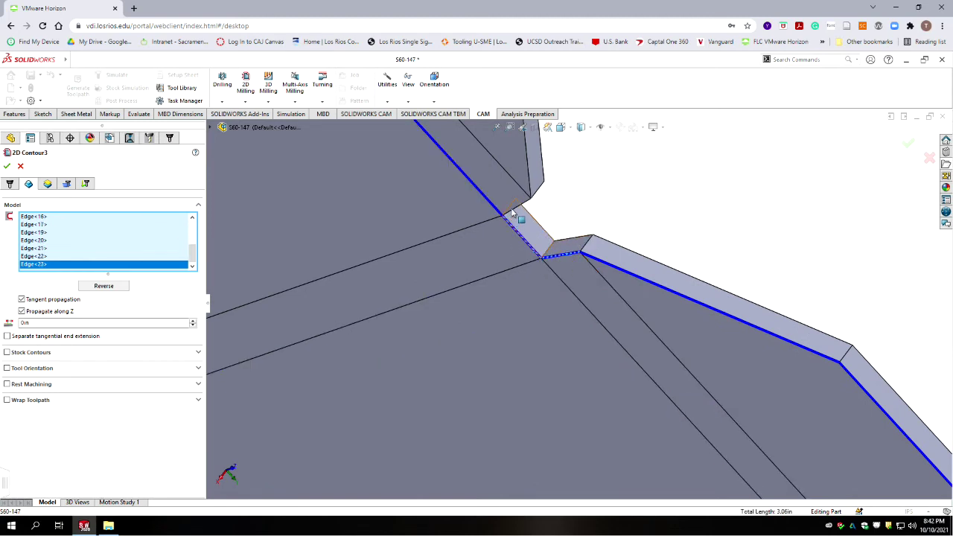
click(521, 206)
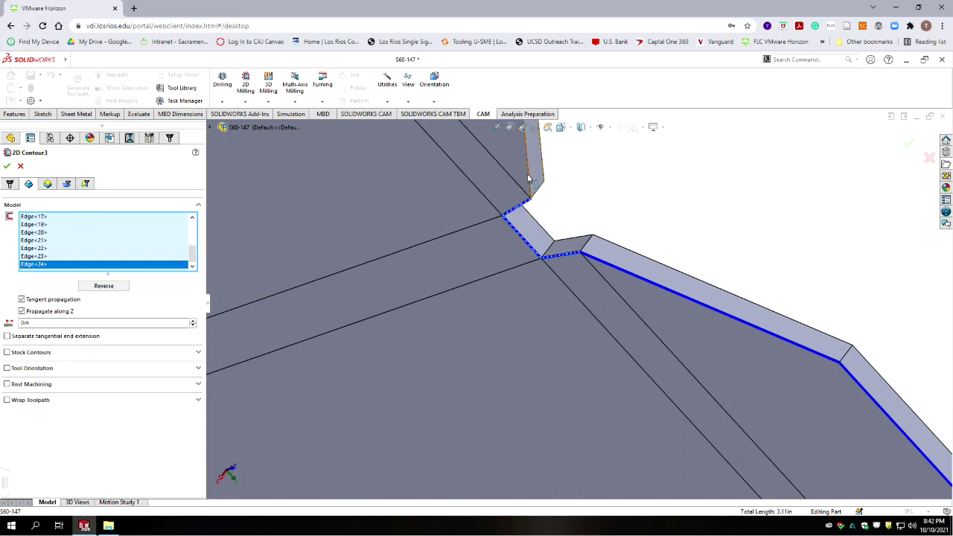
click(527, 174)
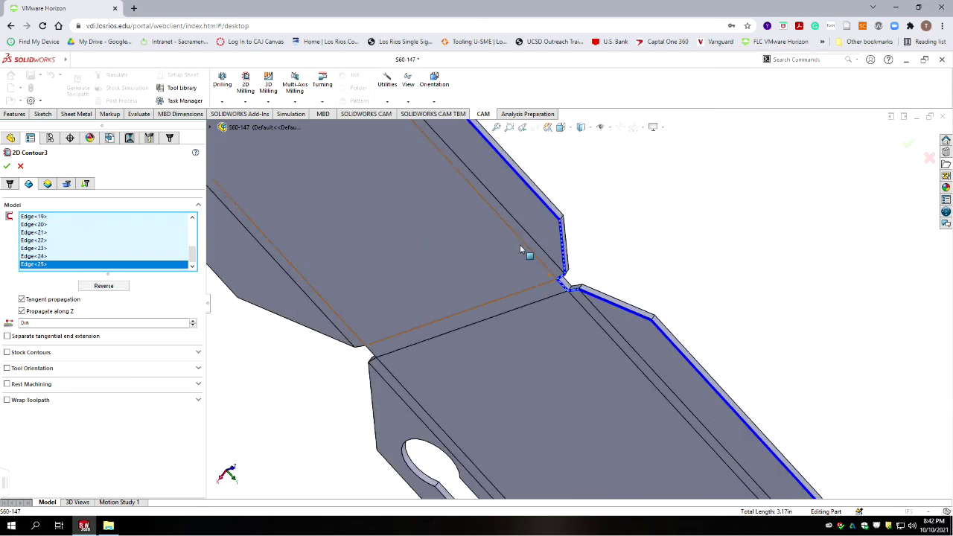
Extend the contour from the plain panel's angled flange through the short bend edges and along the adjoining side edges of the end tab.
scroll(531, 255, up, 5)
scroll(508, 220, down, 3)
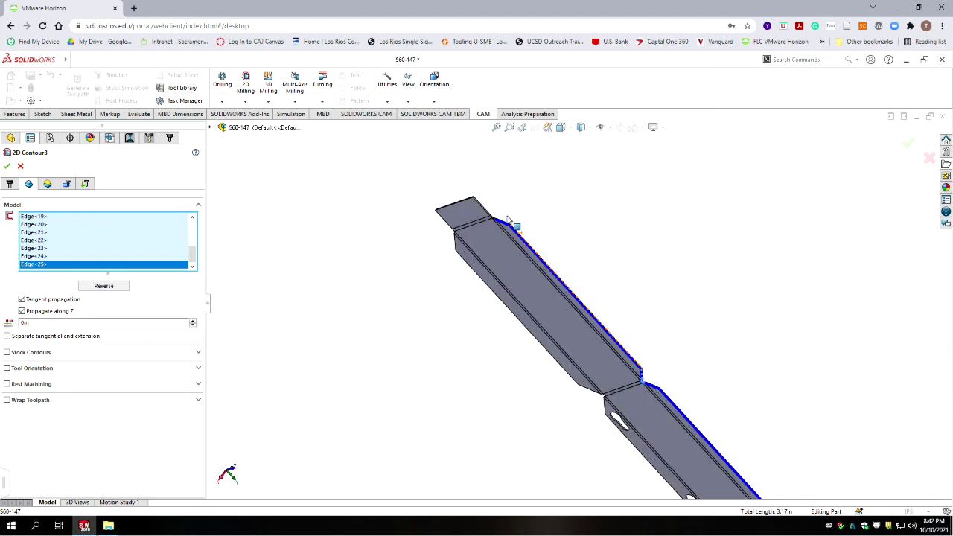
scroll(507, 233, down, 8)
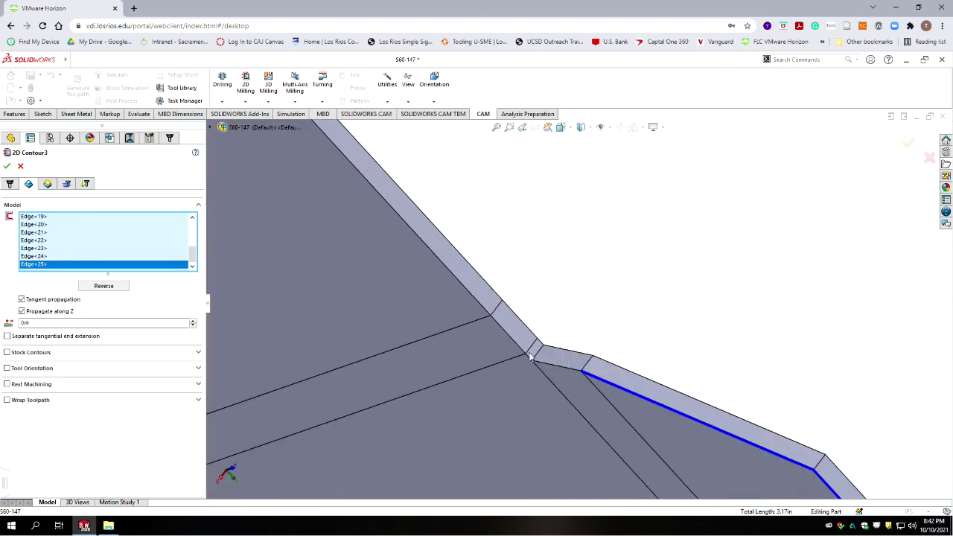
click(554, 364)
click(529, 358)
click(518, 348)
click(476, 301)
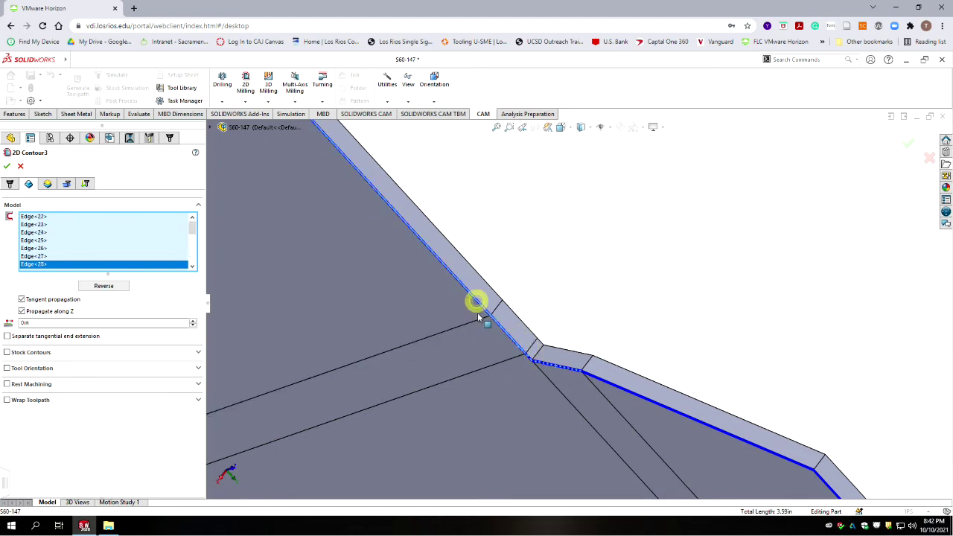
Carry the contour around the end tab by adding the short bend edge and angled flange edge on its opposite side.
scroll(478, 317, up, 3)
middle_drag(475, 316, 471, 316)
scroll(471, 316, up, 1)
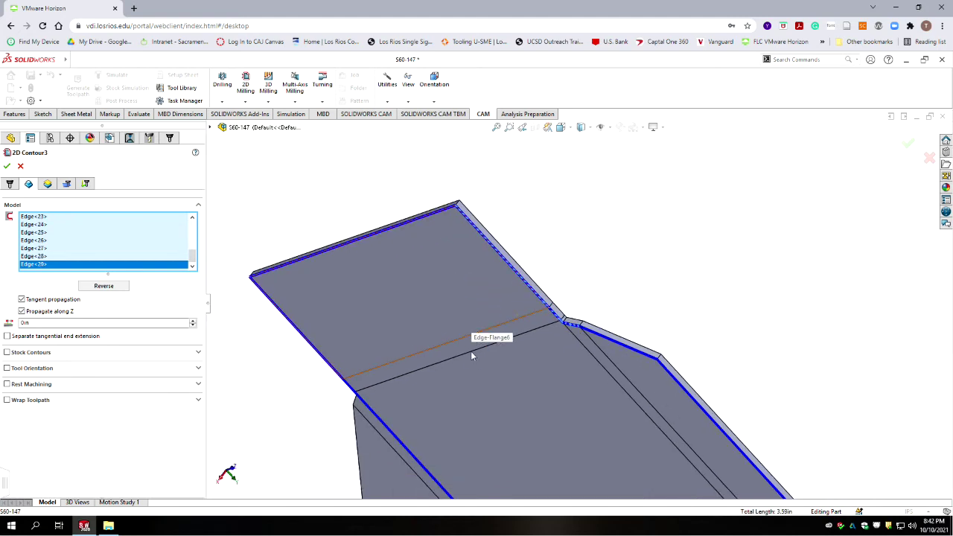
scroll(411, 405, down, 2)
scroll(384, 358, down, 2)
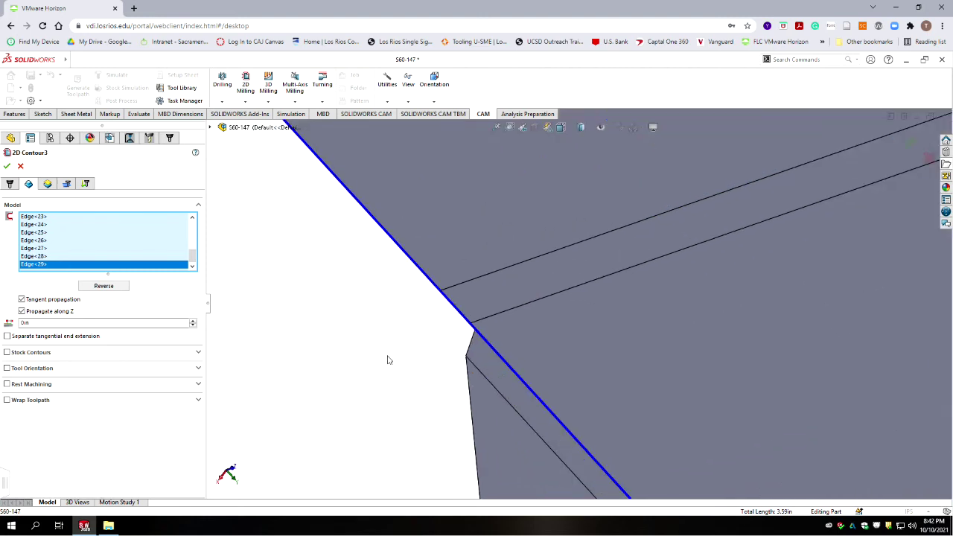
click(472, 340)
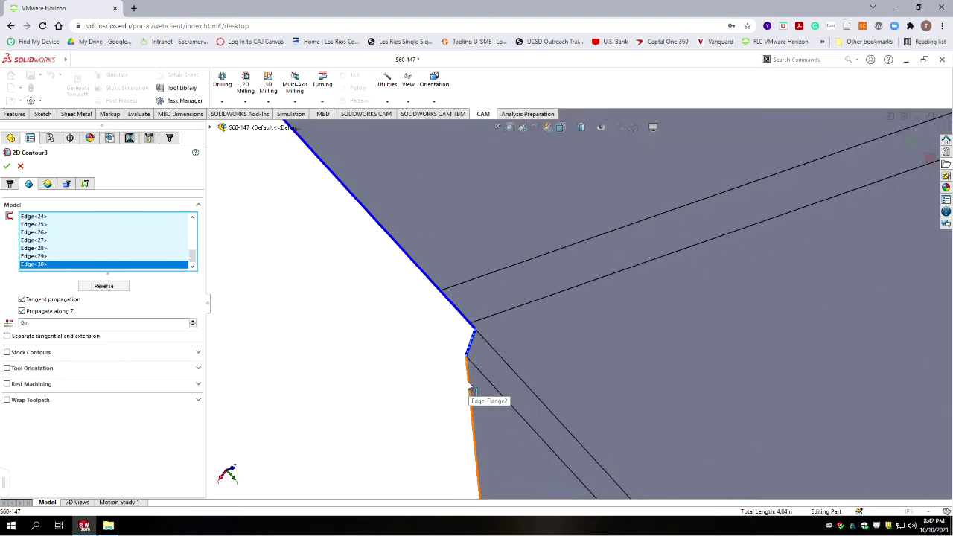
click(469, 385)
Add the slotted-side notch edges between the plain panel and the keyhole-slotted panel, plus the slotted flange's angled edge.
scroll(452, 421, up, 3)
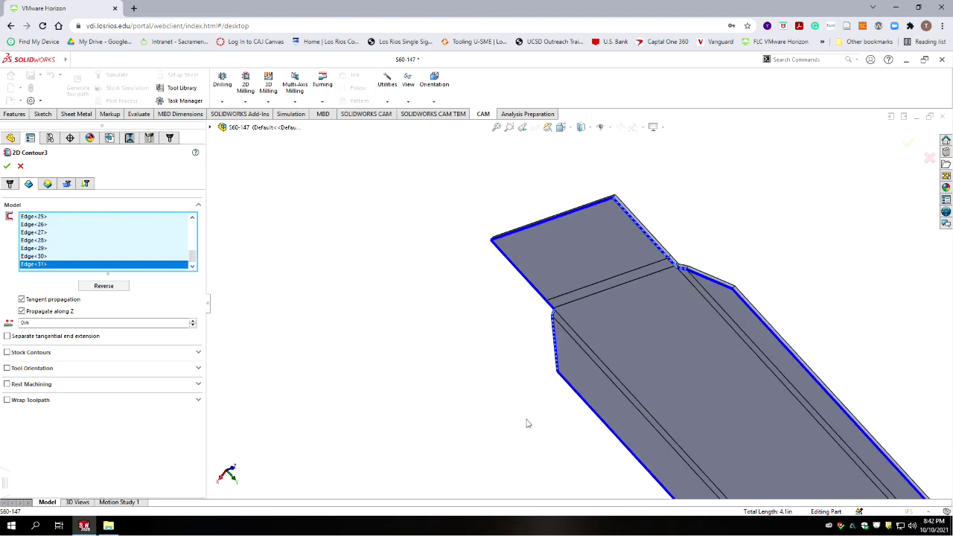
scroll(608, 461, up, 3)
scroll(635, 465, up, 3)
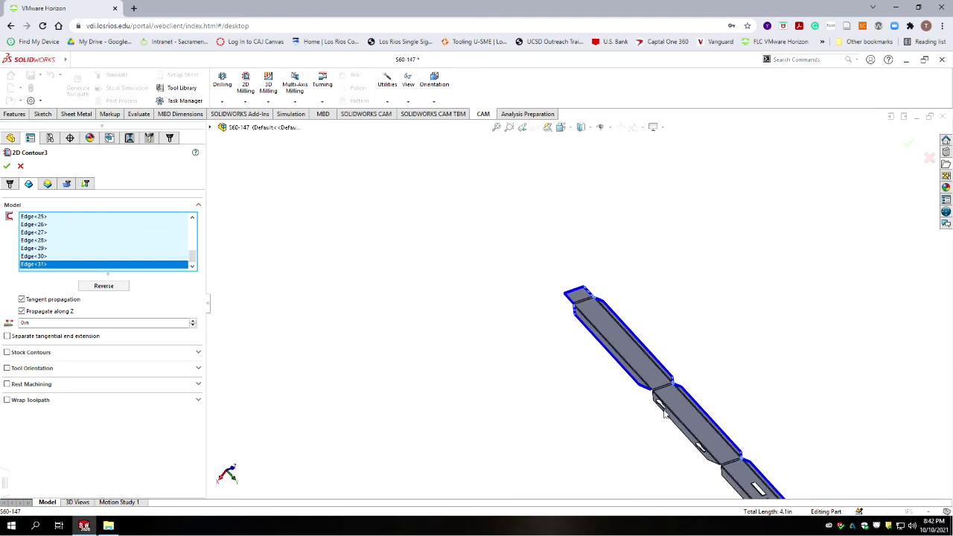
scroll(658, 396, down, 10)
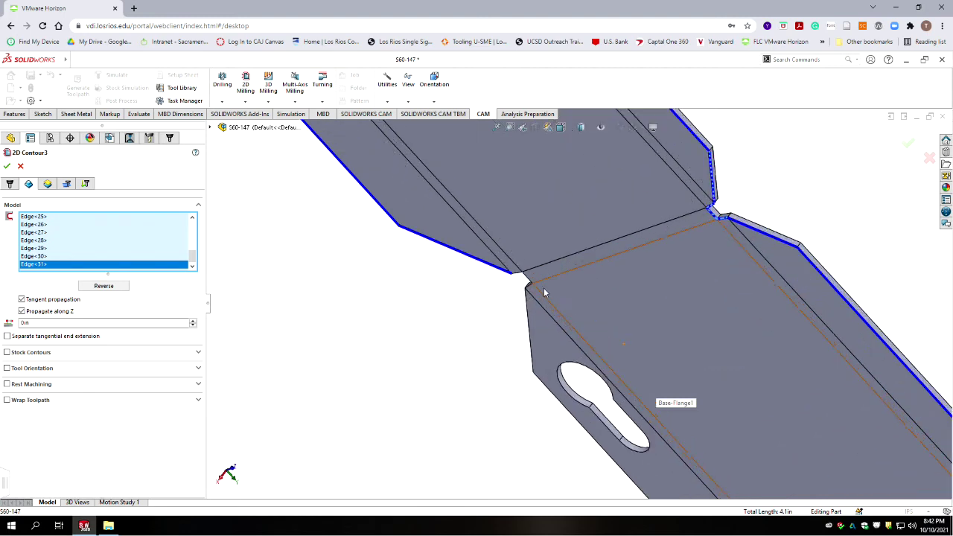
scroll(509, 272, down, 5)
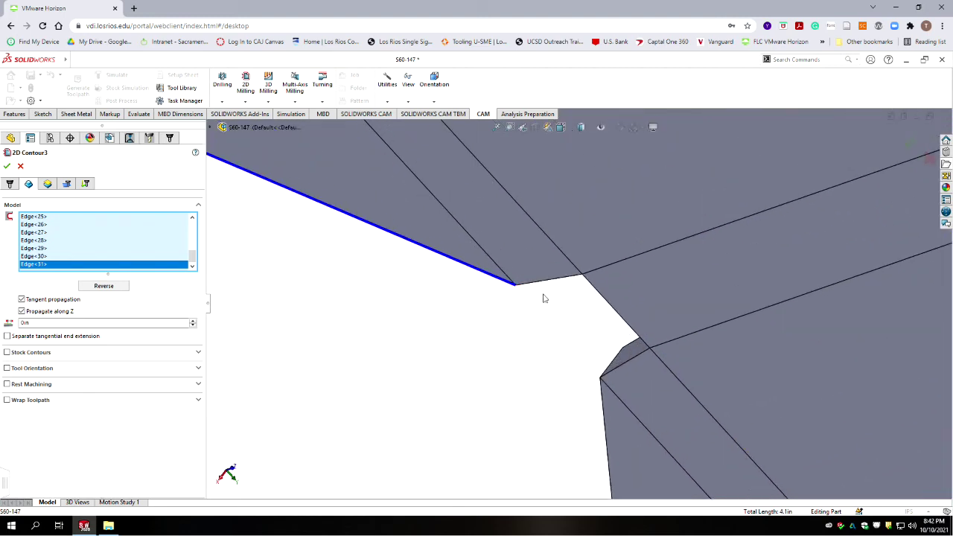
scroll(543, 298, down, 2)
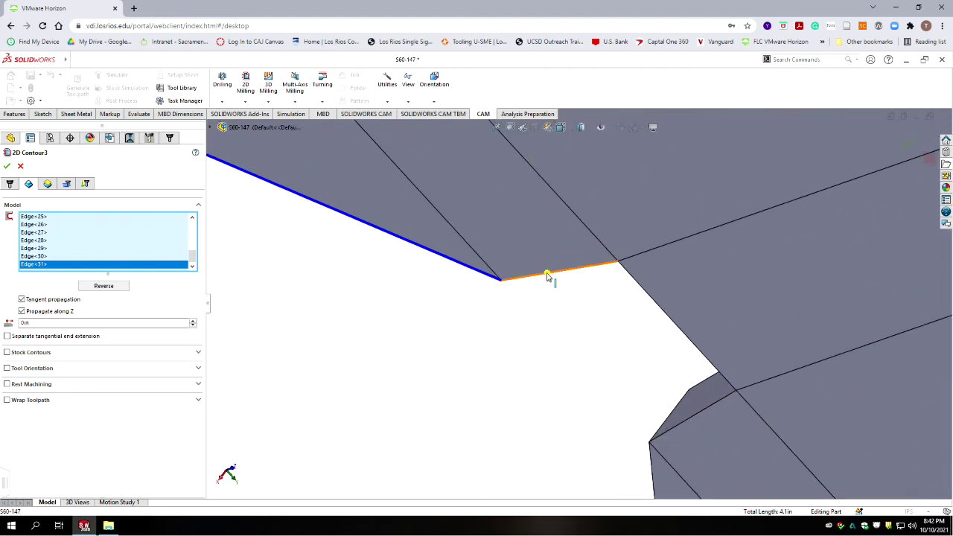
click(547, 272)
click(642, 291)
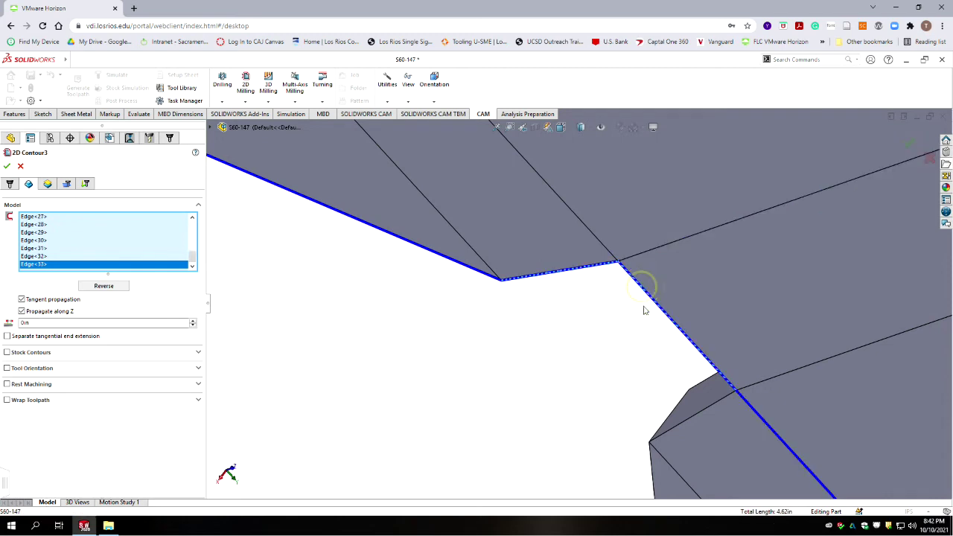
click(707, 406)
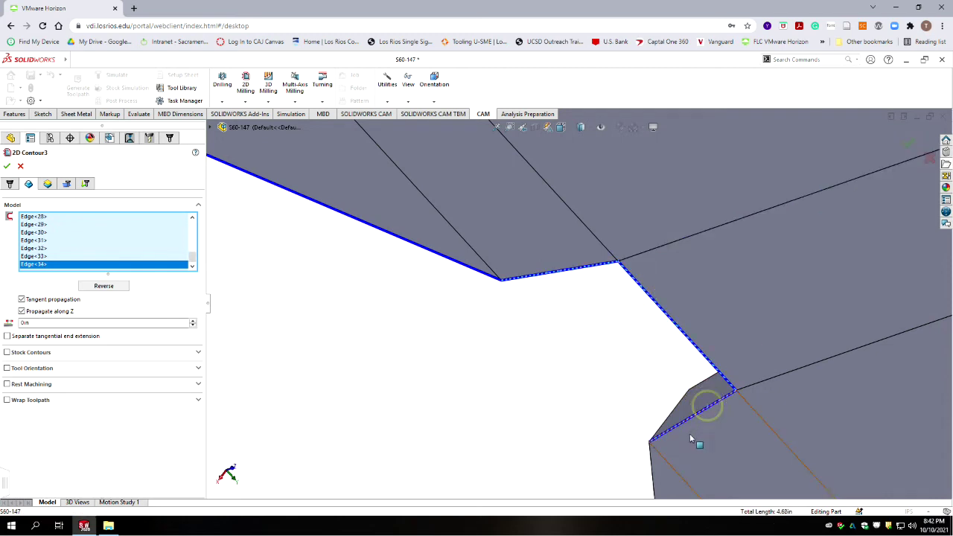
click(651, 467)
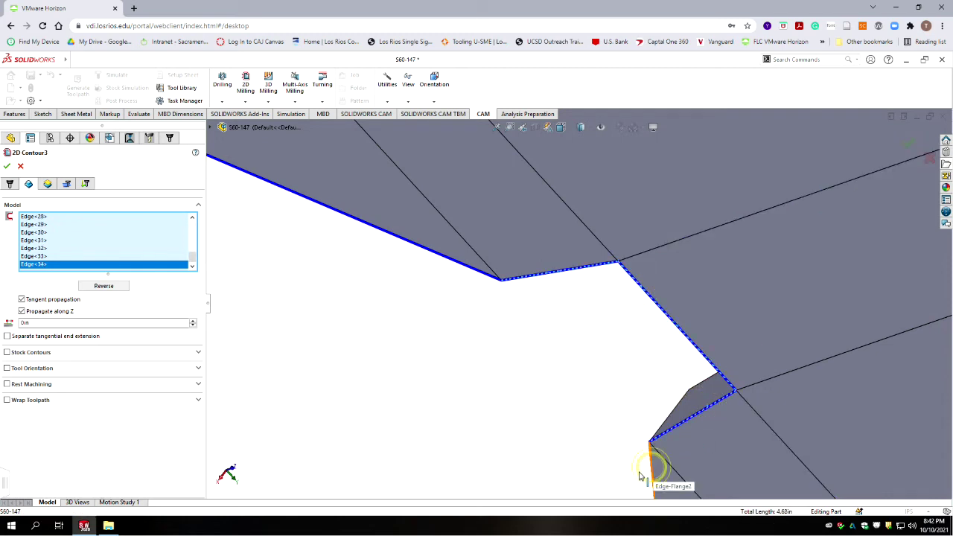
Add the notch edges leading to the rectangular-cutout panel and its angled flange edge, removing the mis-picked bend face from the selection.
scroll(637, 473, up, 6)
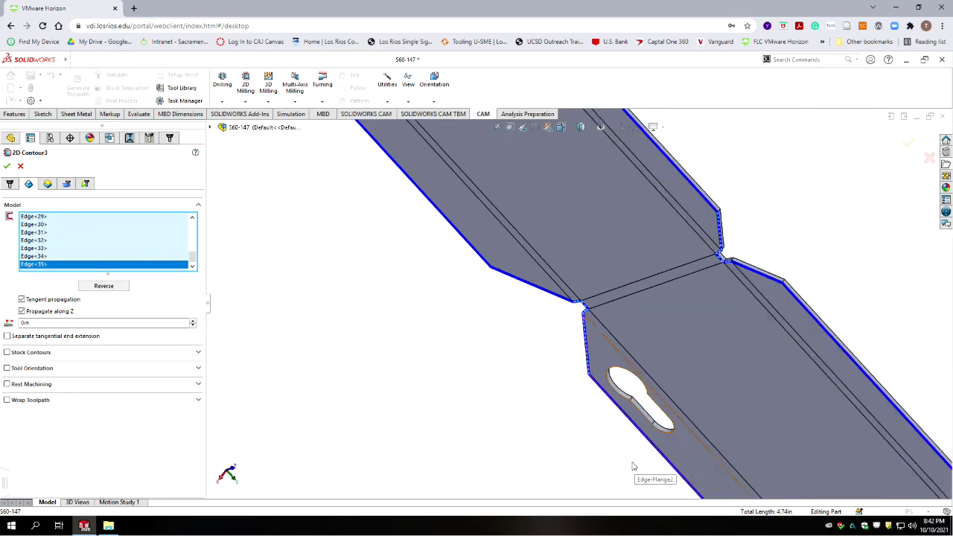
scroll(648, 454, up, 4)
scroll(665, 412, down, 6)
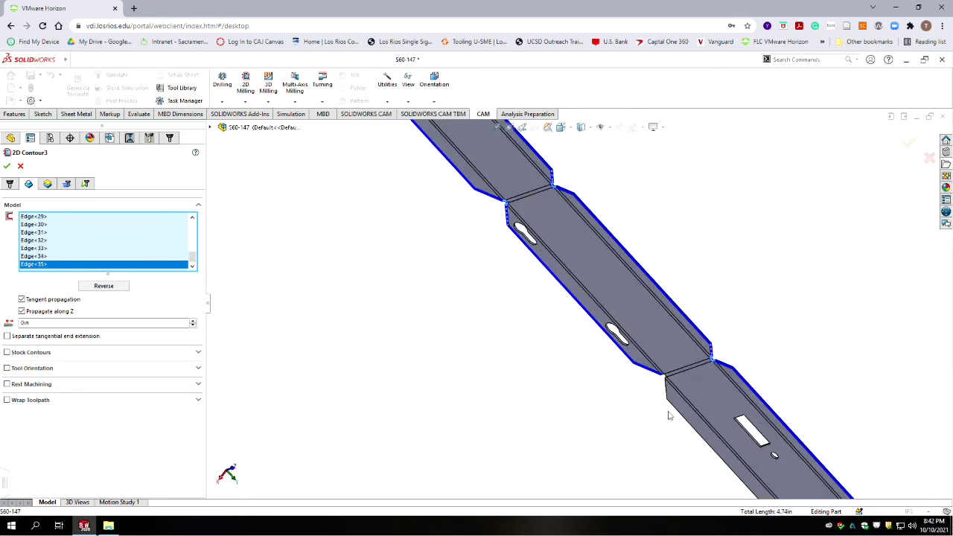
scroll(610, 290, down, 6)
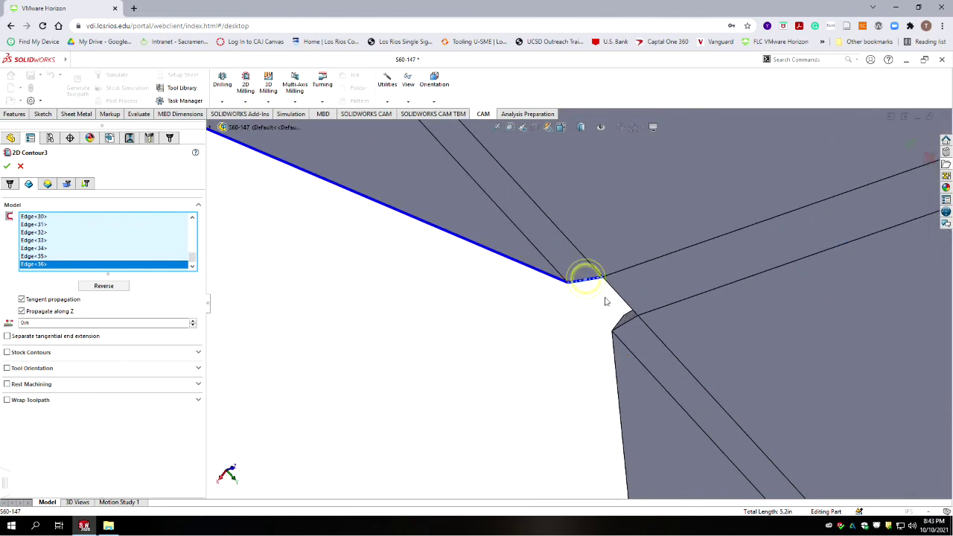
click(587, 283)
click(617, 298)
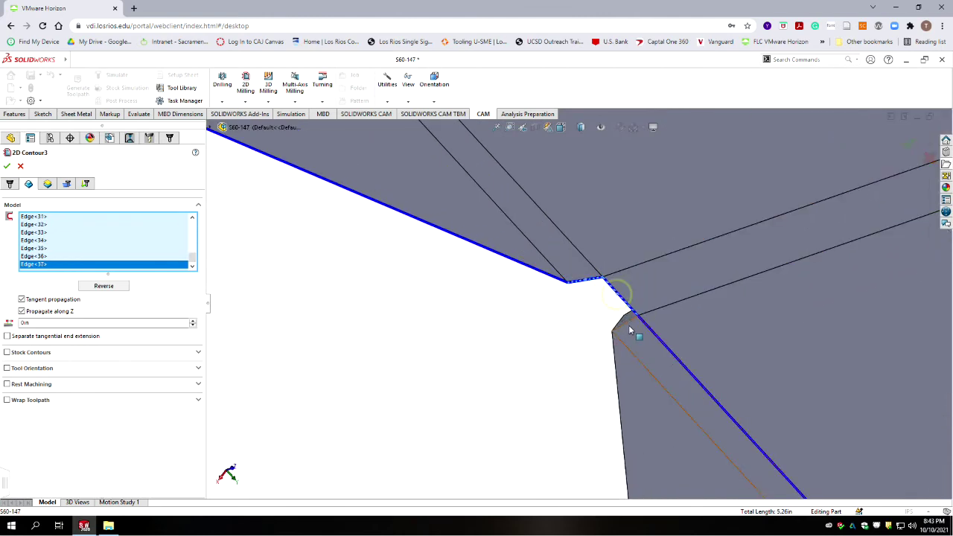
click(622, 325)
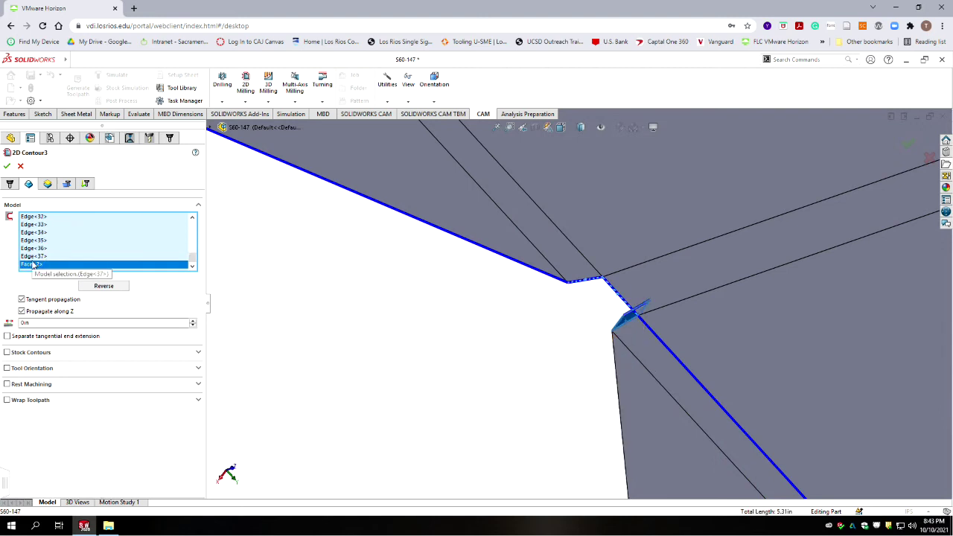
key(Delete)
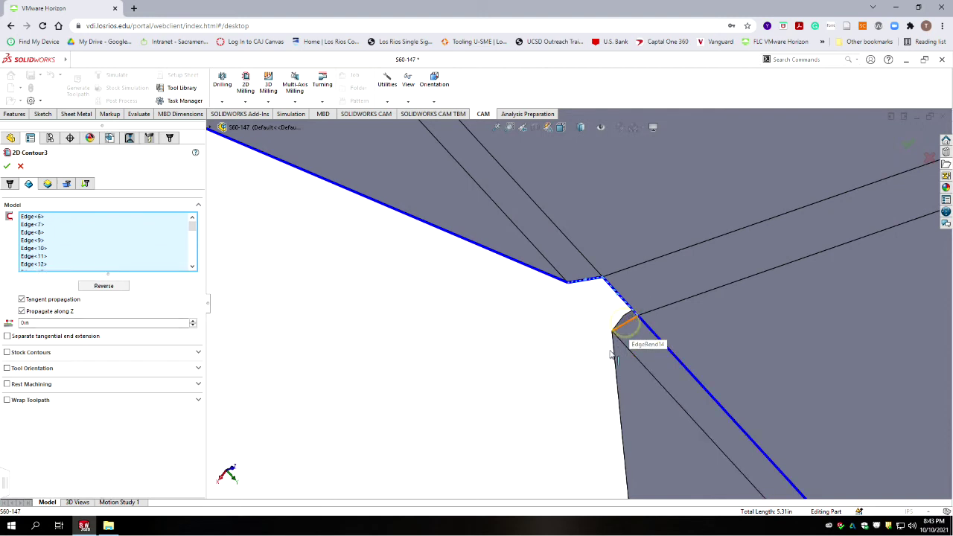
click(623, 324)
click(617, 356)
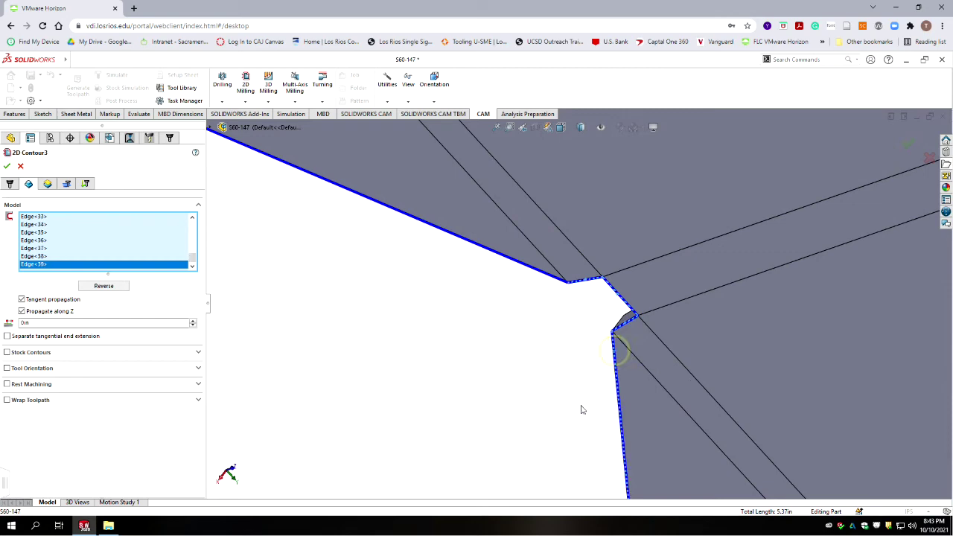
Close the outer contour by adding the two remaining edges of the last bend notch beside the end panel's keyhole-slotted flange.
scroll(575, 398, up, 8)
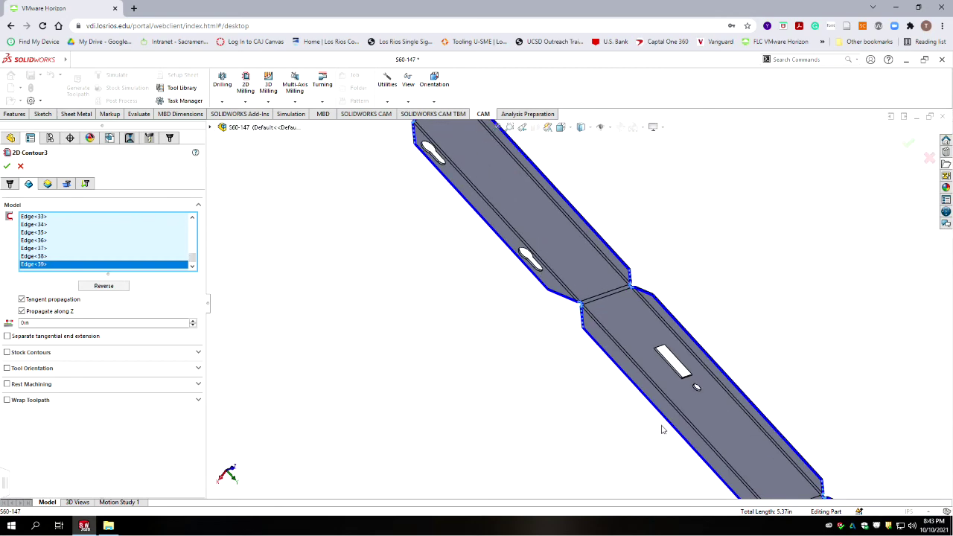
scroll(633, 387, down, 10)
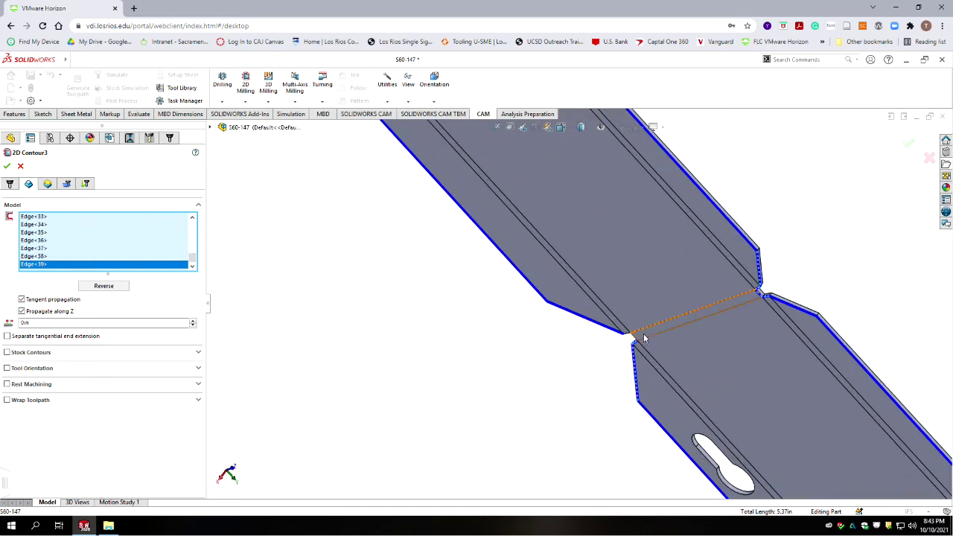
scroll(601, 346, down, 2)
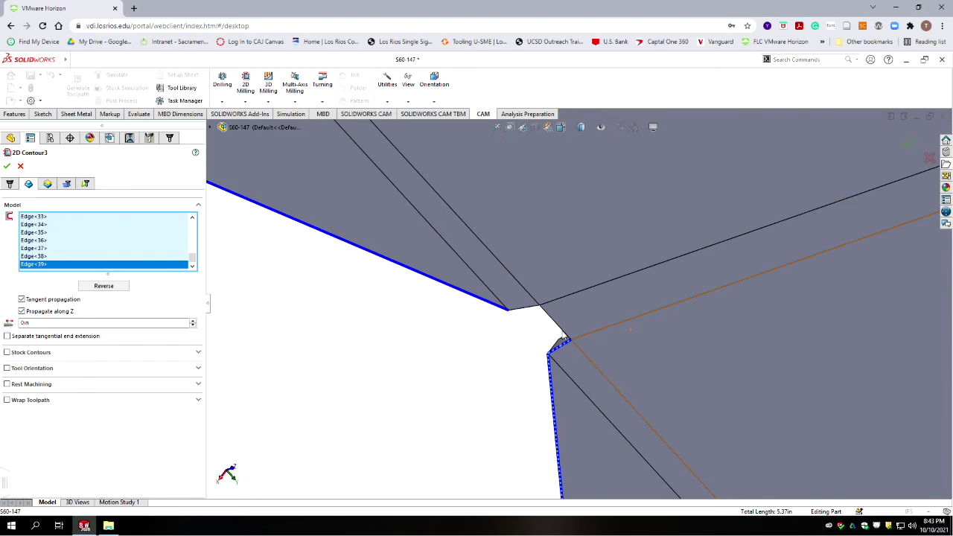
click(509, 303)
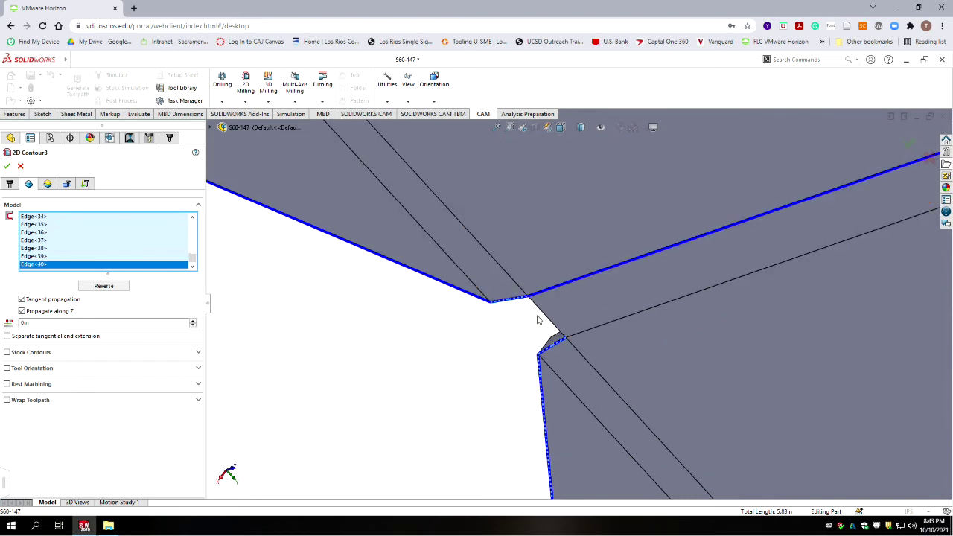
click(540, 313)
scroll(525, 415, up, 8)
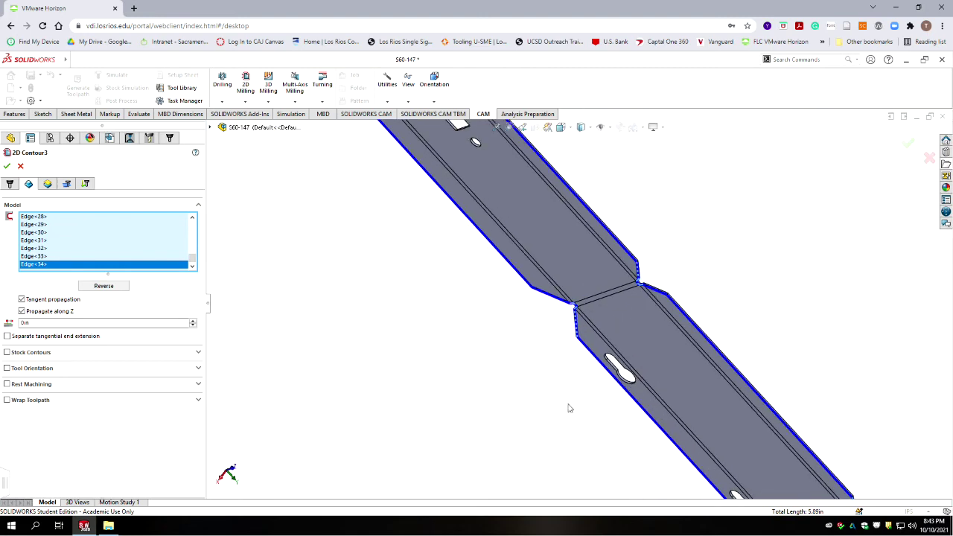
scroll(569, 407, up, 4)
scroll(561, 320, up, 2)
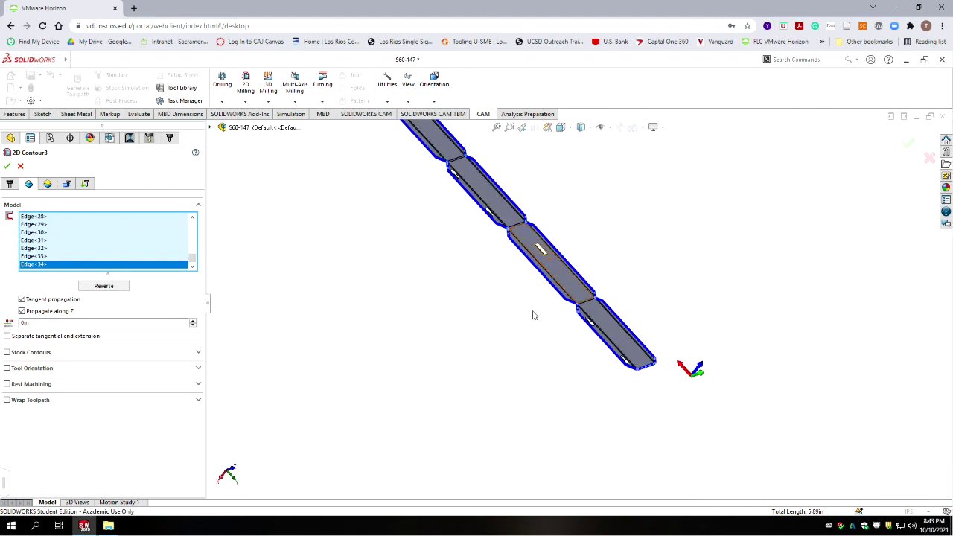
middle_drag(547, 368, 531, 351)
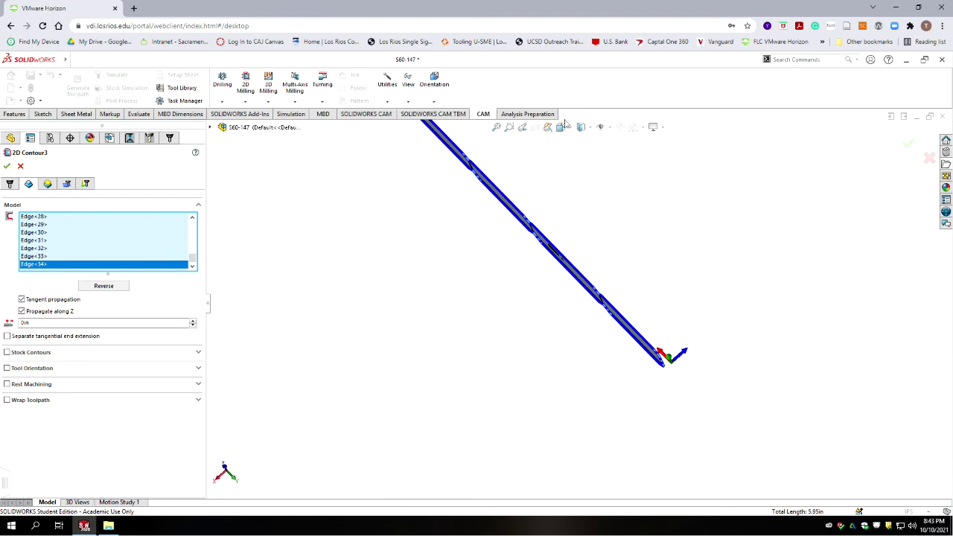
Review the outer-profile contour's heights, passes and linking settings and accept the operation to generate its toolpath.
middle_drag(525, 134, 657, 198)
mouse_move(540, 407)
middle_down()
mouse_move(512, 335)
mouse_move(463, 310)
mouse_move(383, 377)
mouse_move(423, 449)
mouse_move(460, 465)
middle_up()
scroll(591, 296, down, 3)
scroll(511, 385, down, 4)
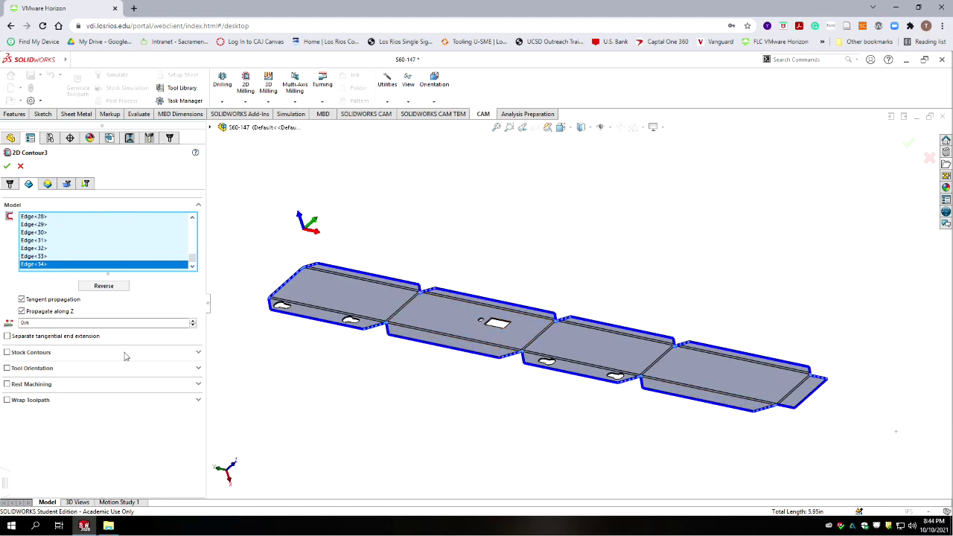
click(47, 183)
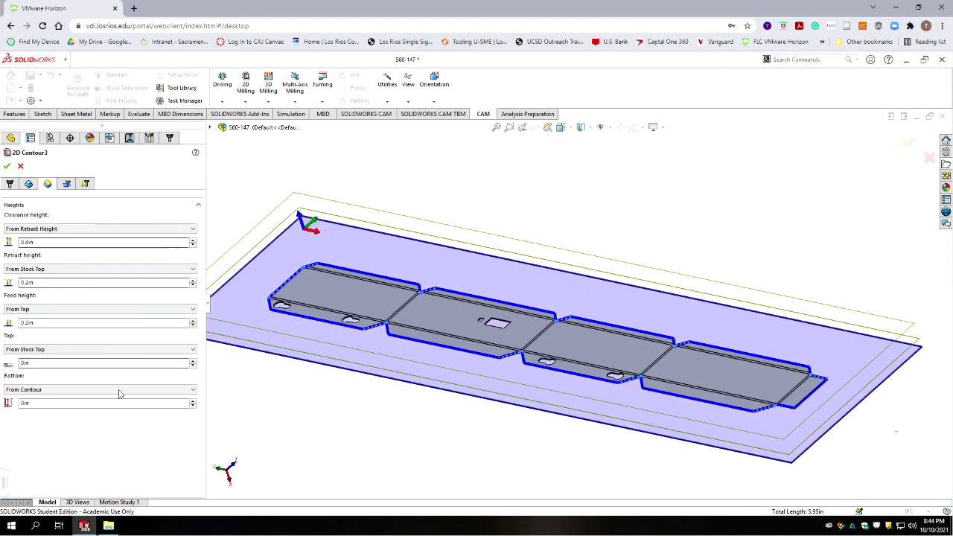
click(66, 184)
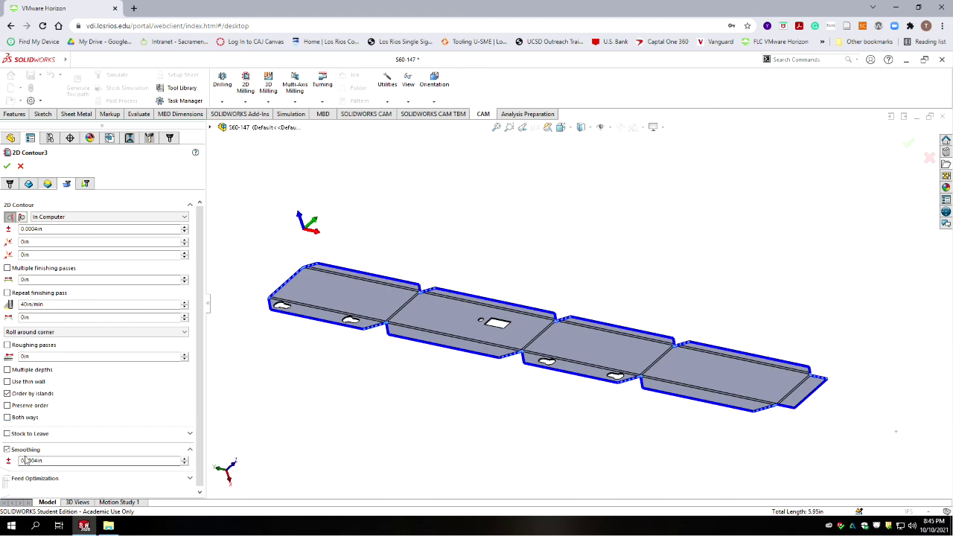
click(86, 183)
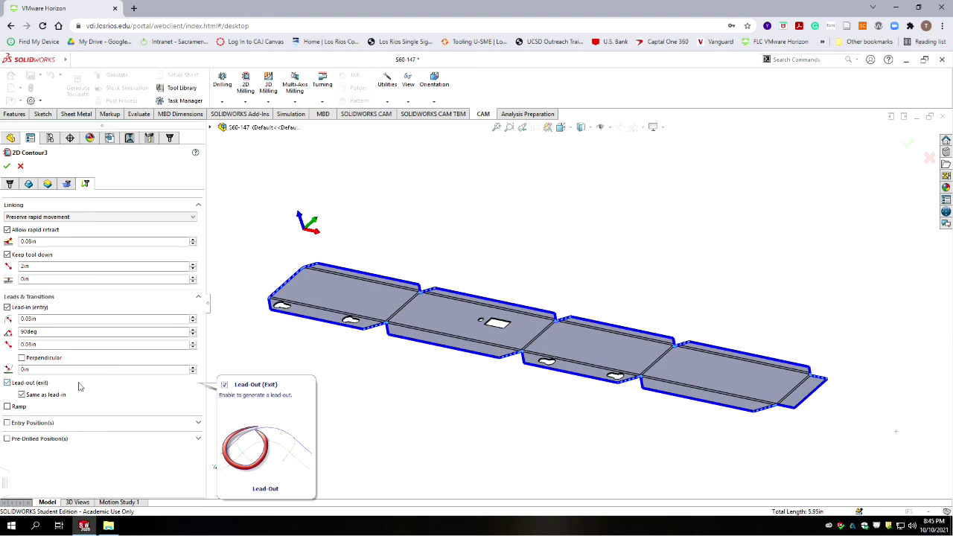
click(8, 169)
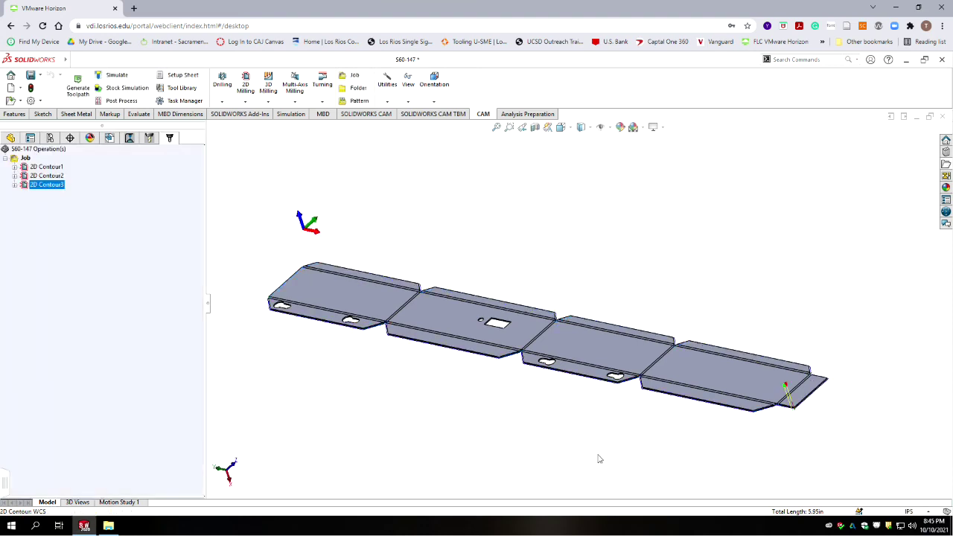
Examine the outer contour toolpath's offset and lead-in and lead-out along the end tab and flange notches, and clear the operation selection.
scroll(793, 414, down, 5)
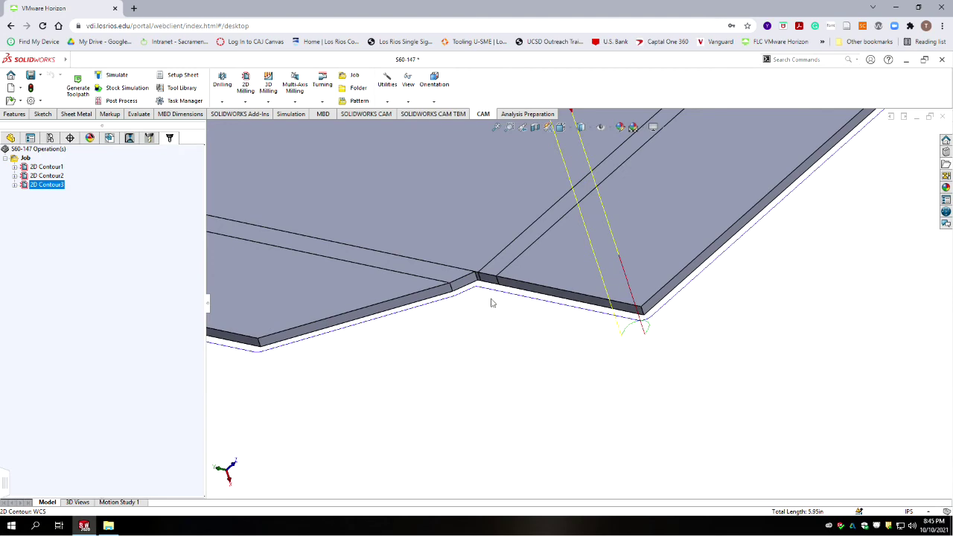
scroll(450, 309, up, 1)
scroll(454, 314, up, 3)
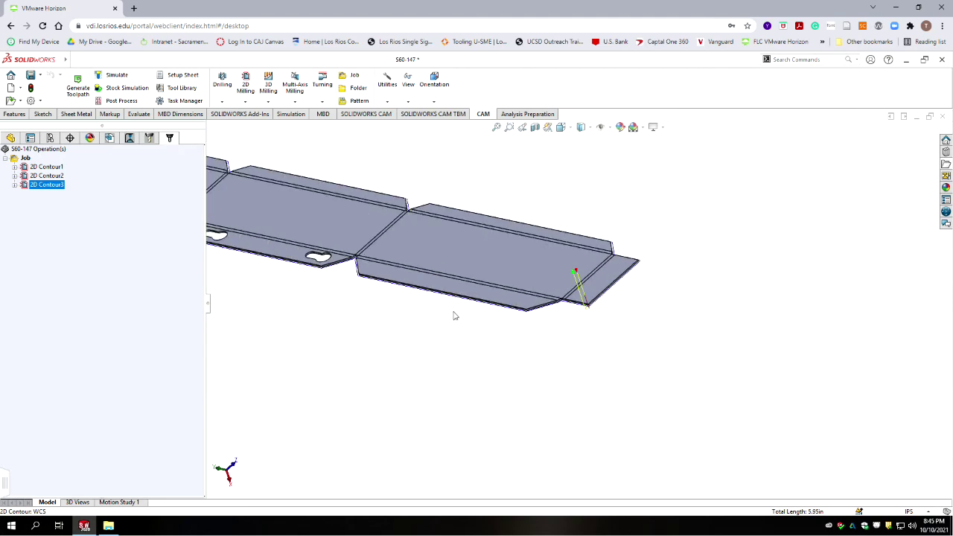
scroll(361, 181, down, 5)
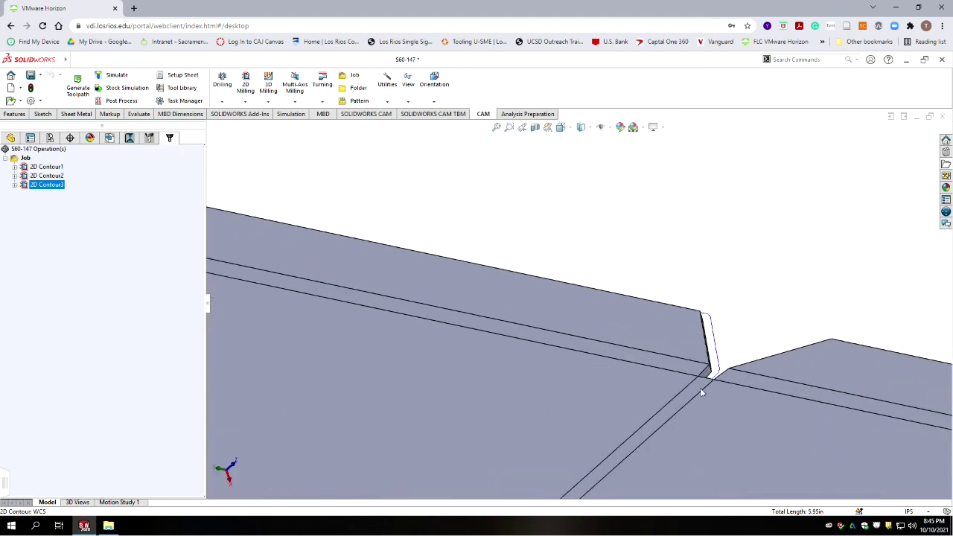
scroll(713, 384, up, 5)
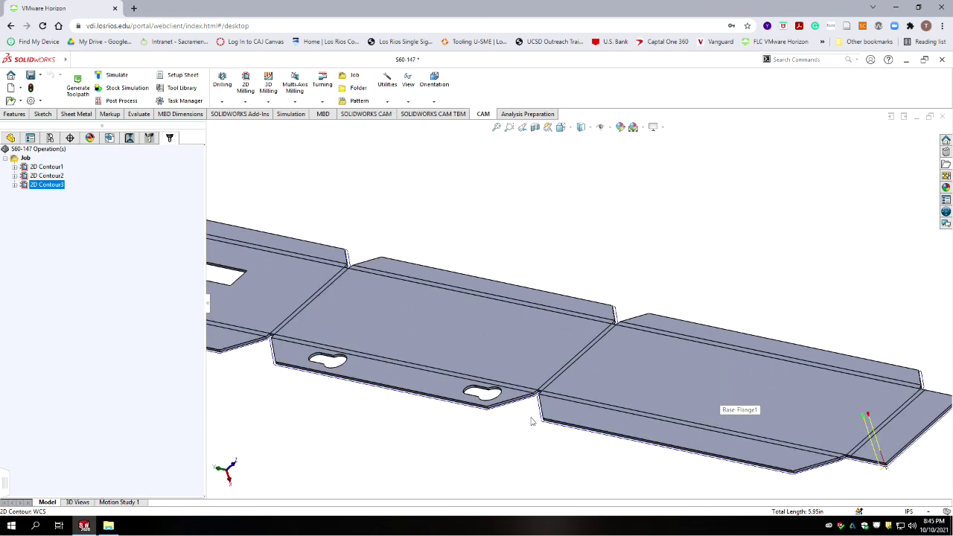
scroll(531, 421, up, 4)
scroll(251, 251, down, 5)
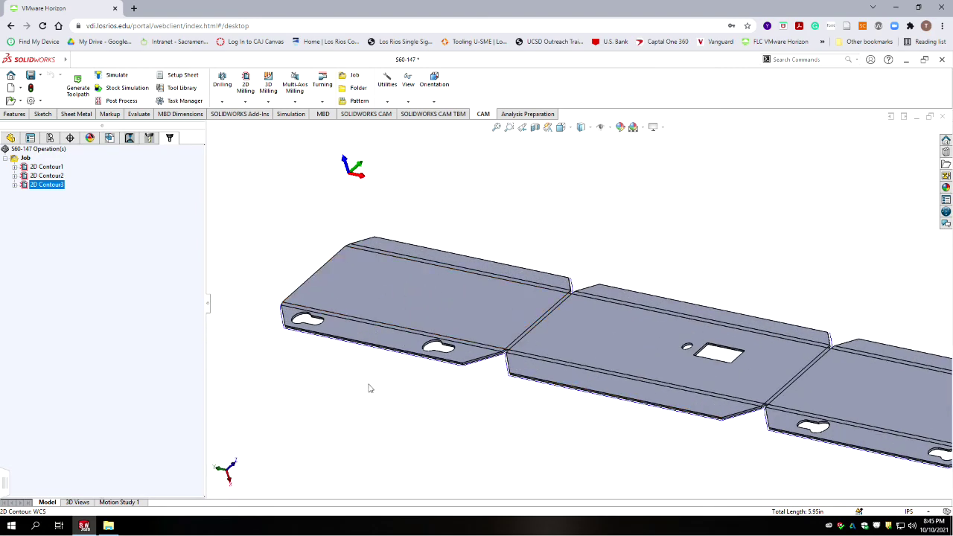
click(144, 361)
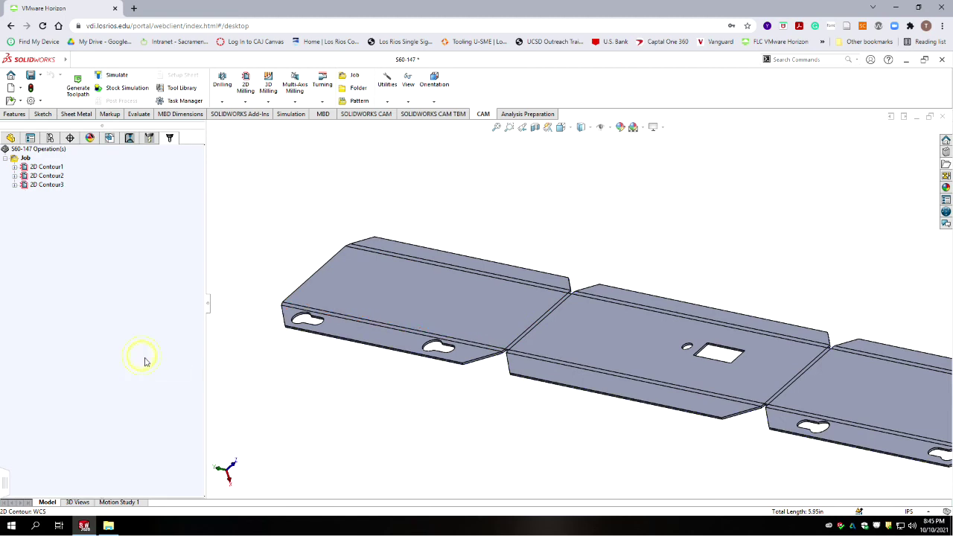
Start a stock simulation of the whole Job with all three 2D contours and slow its playback speed slightly.
scroll(730, 343, up, 5)
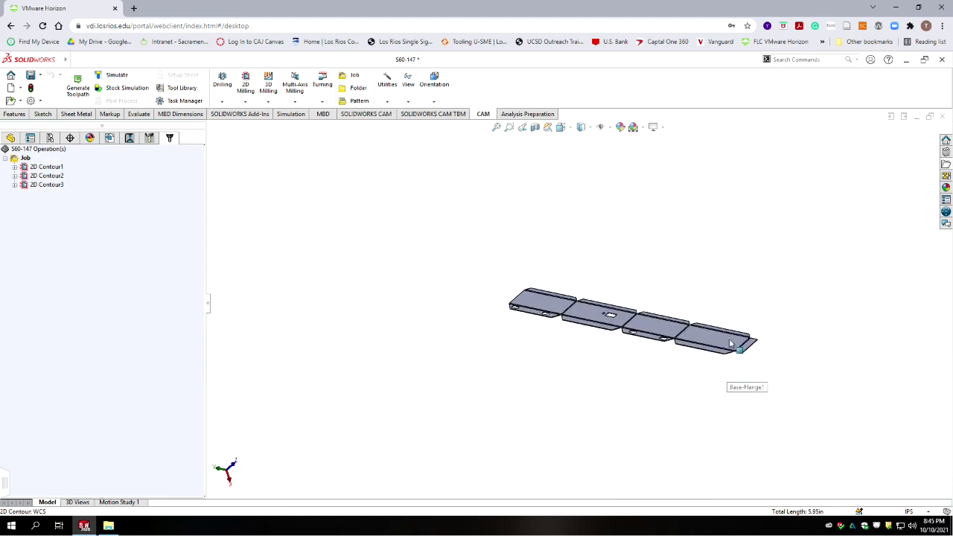
scroll(670, 321, down, 3)
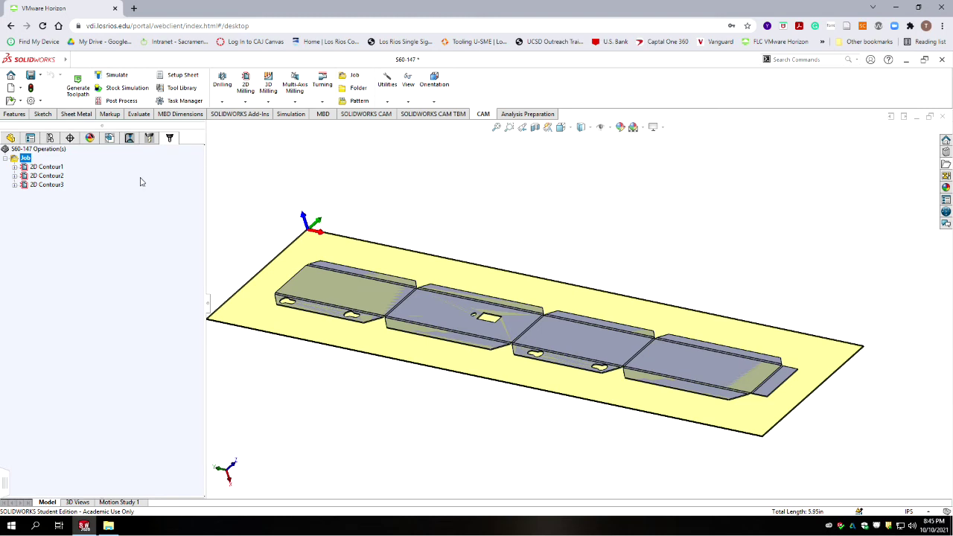
click(117, 90)
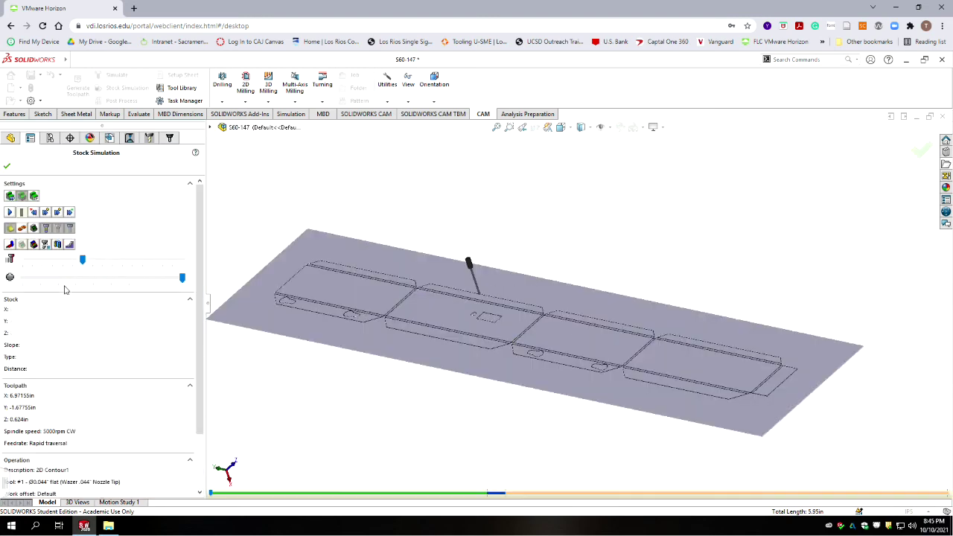
click(83, 262)
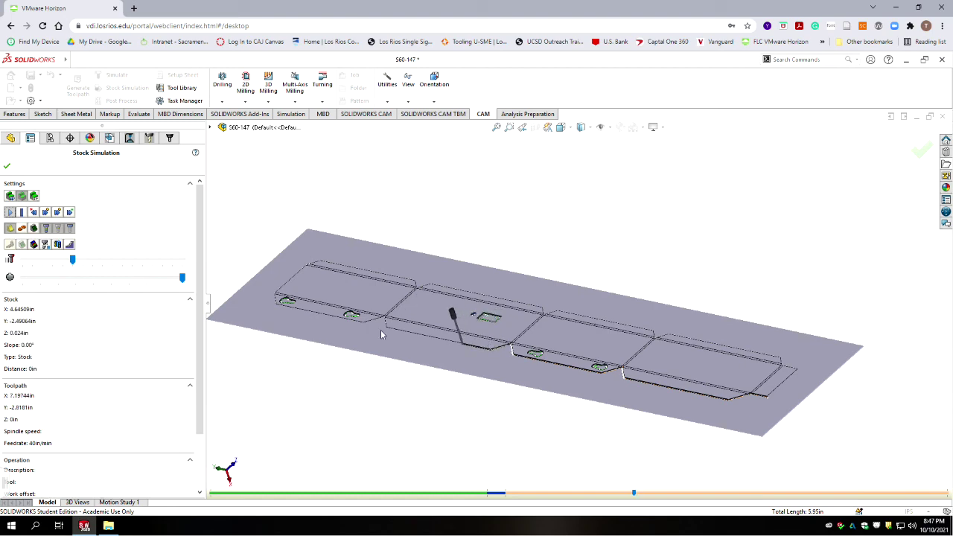
Examine the simulated cuts at the keyhole slots, bend notches and outer profile, and close the simulation events and the stock simulation.
scroll(380, 330, down, 3)
scroll(414, 312, down, 2)
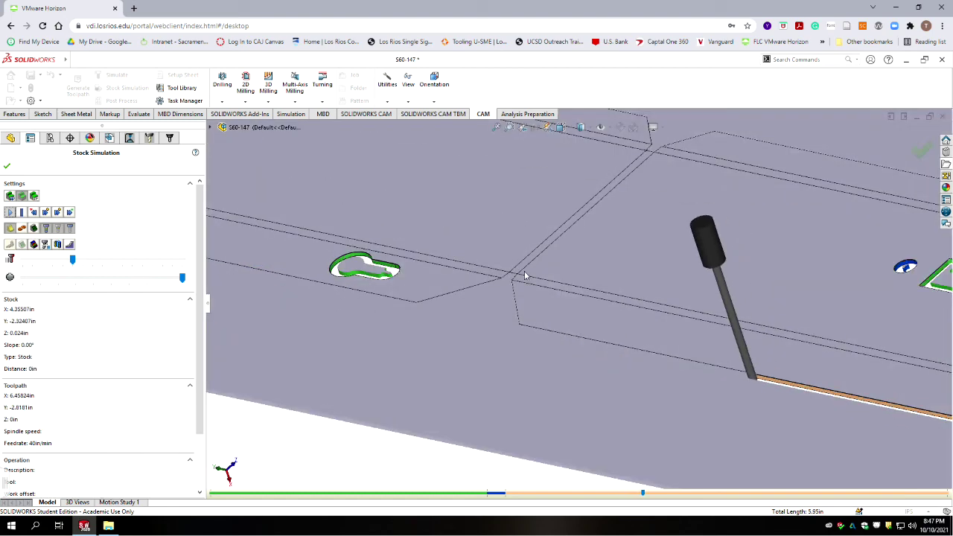
scroll(524, 273, down, 2)
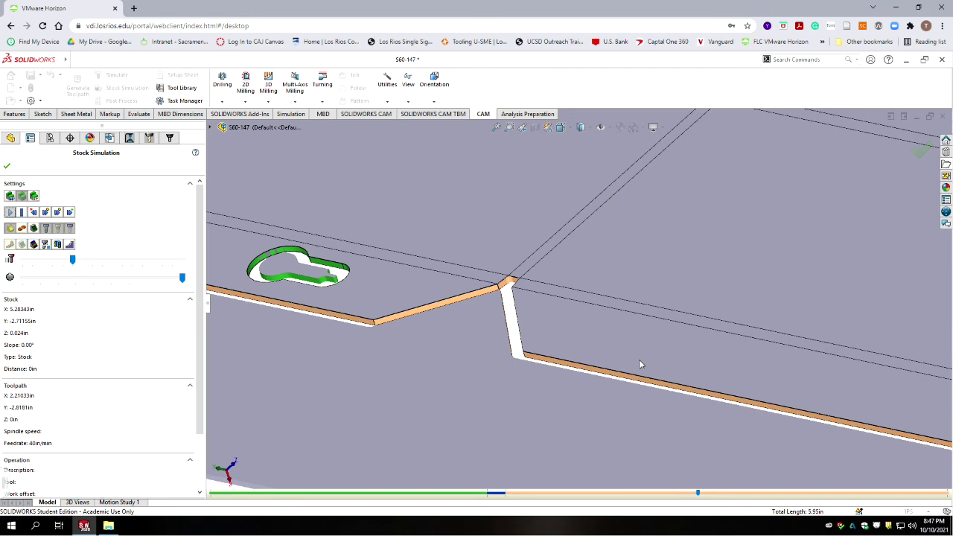
scroll(648, 361, up, 6)
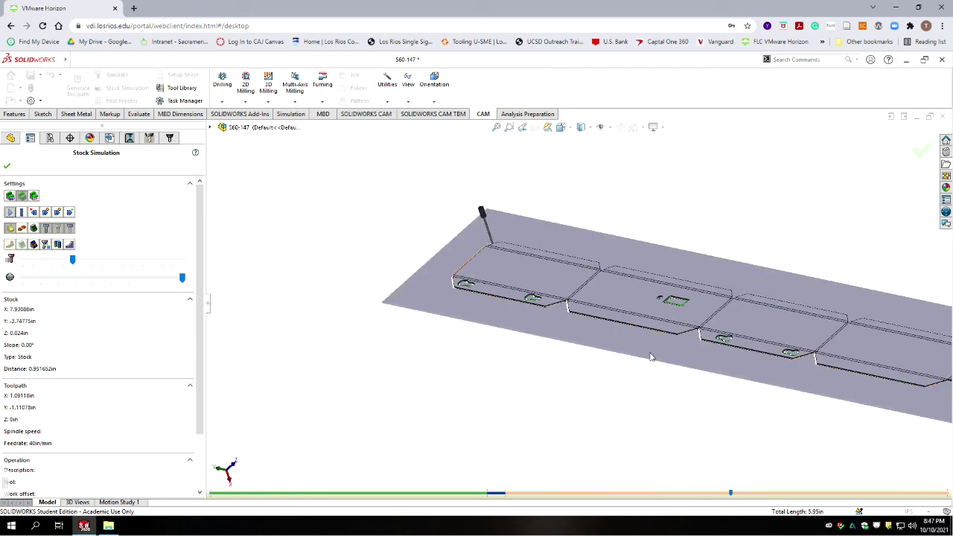
scroll(421, 238, down, 8)
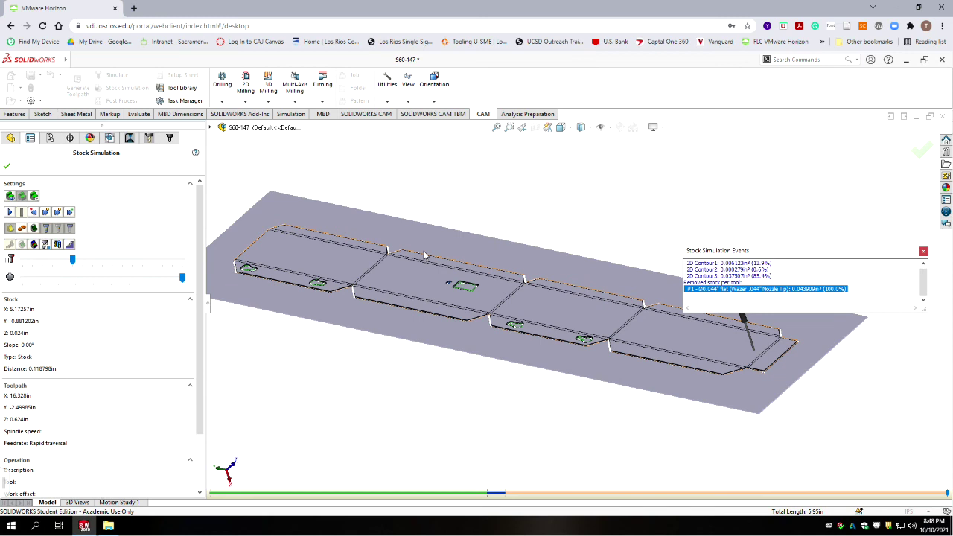
click(922, 252)
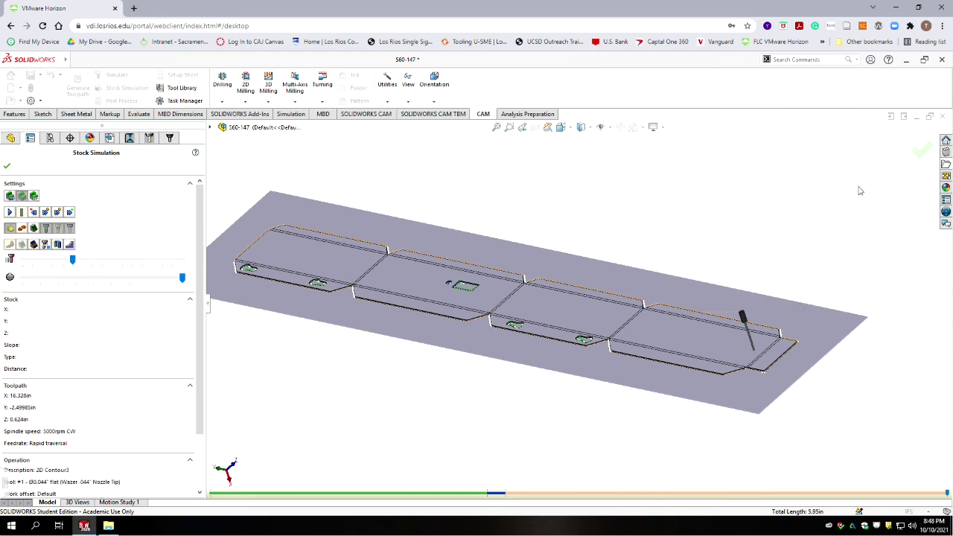
click(920, 149)
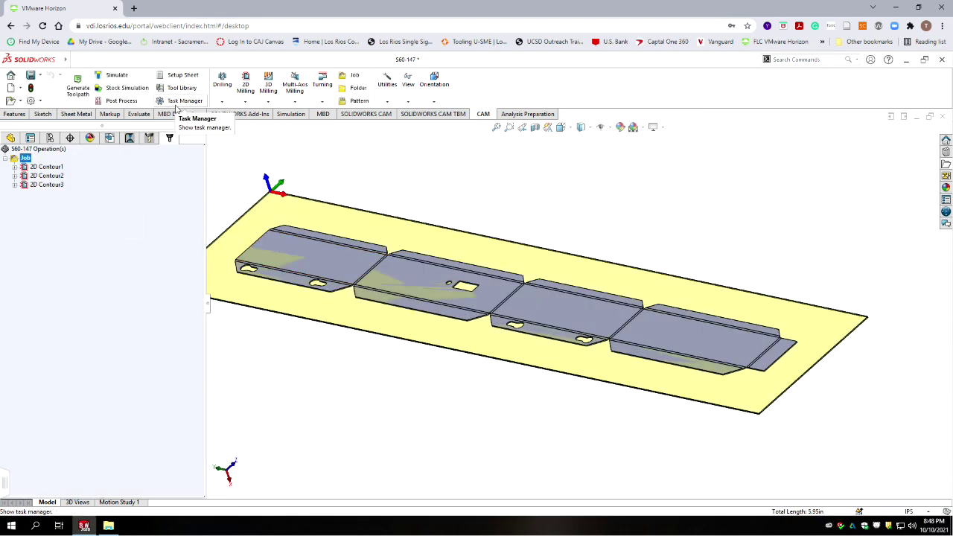
Post process the Job with the FANUC configuration as program number 0147 and save the NC file as 0147 in Documents.
click(118, 101)
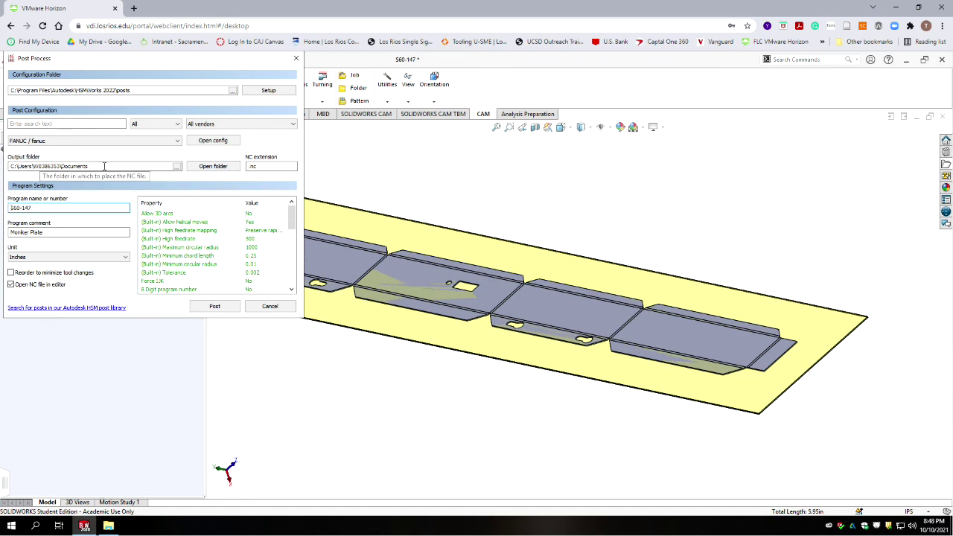
text(9001)
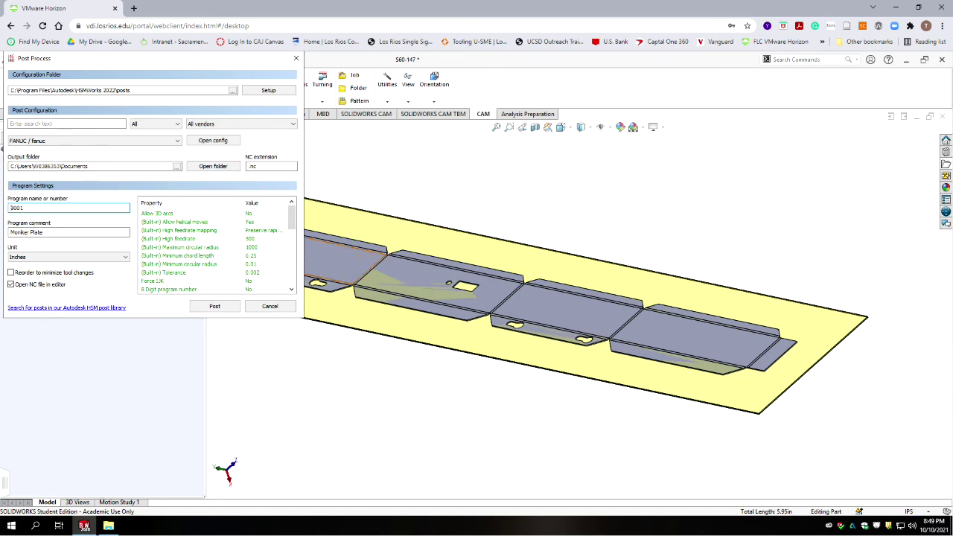
text(O147)
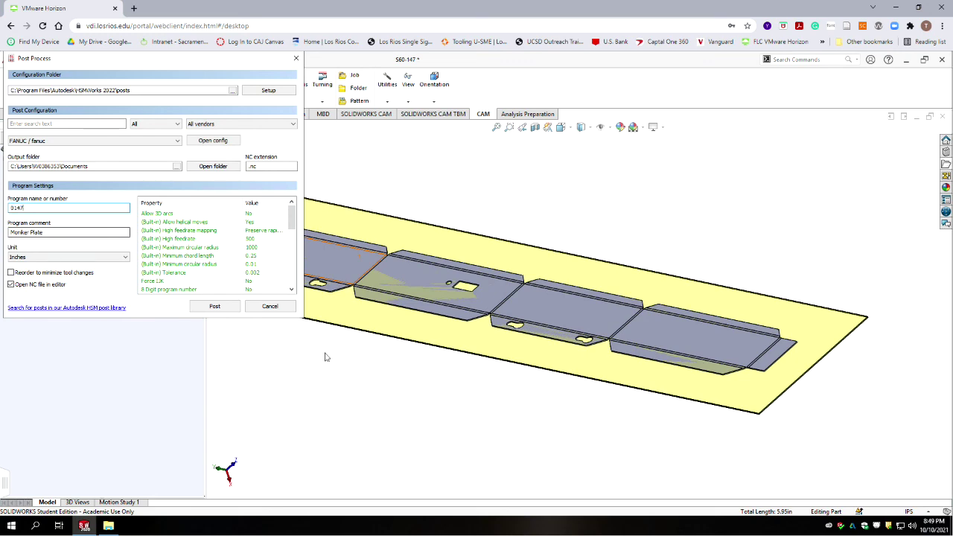
click(217, 306)
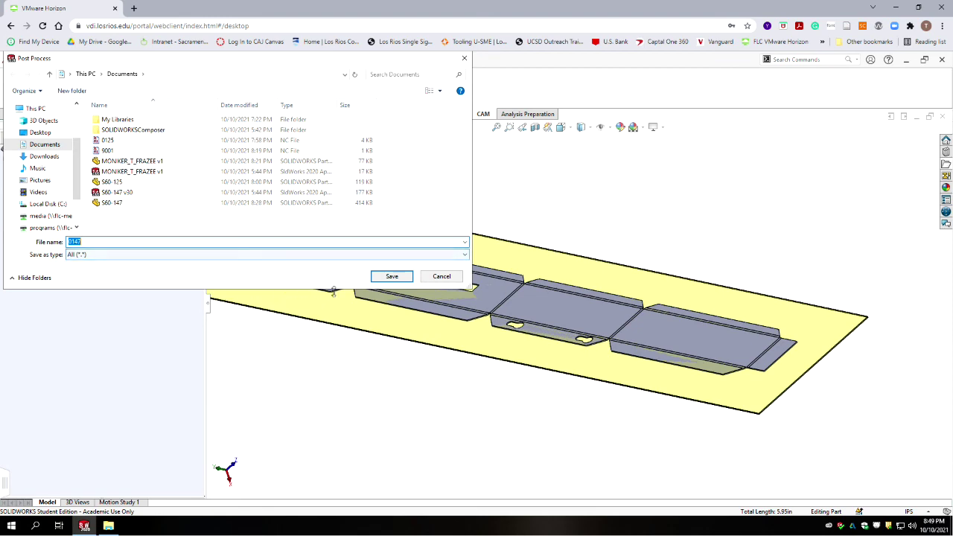
click(393, 277)
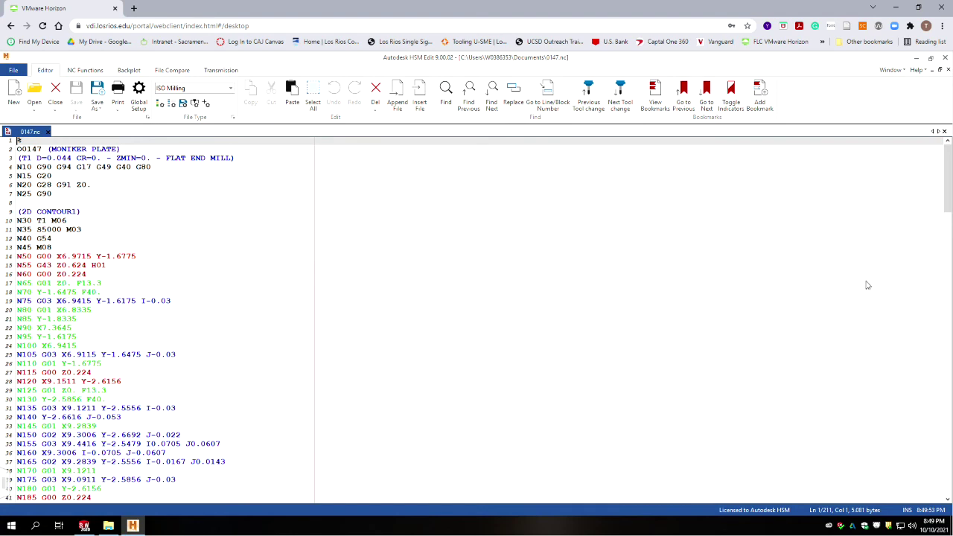
Close the 0147.nc program and Autodesk HSM Edit, and switch to the Documents folder in File Explorer.
click(944, 133)
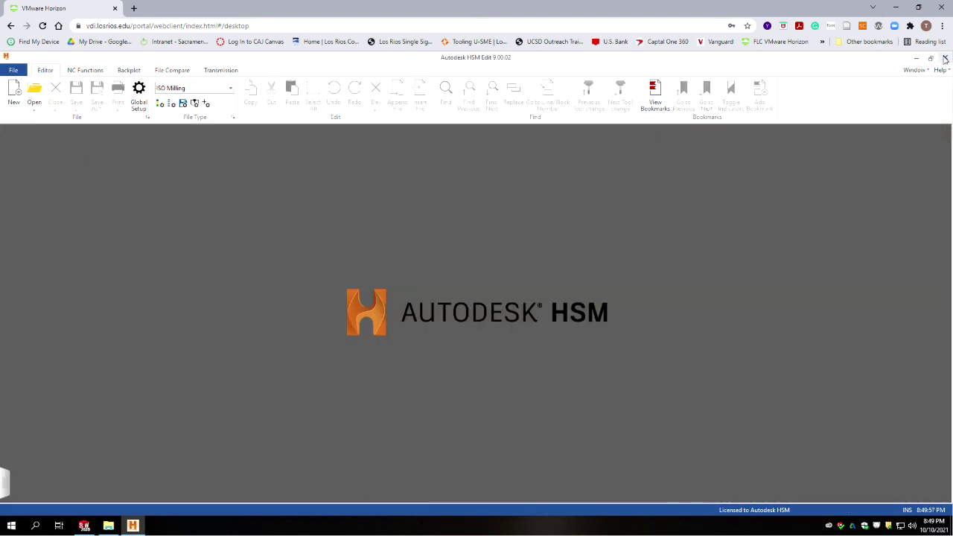
click(945, 59)
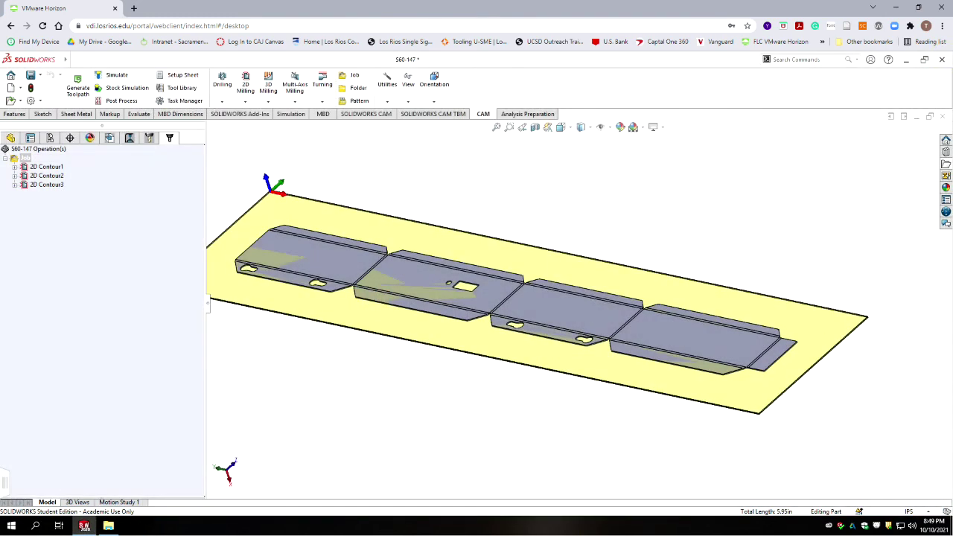
click(108, 526)
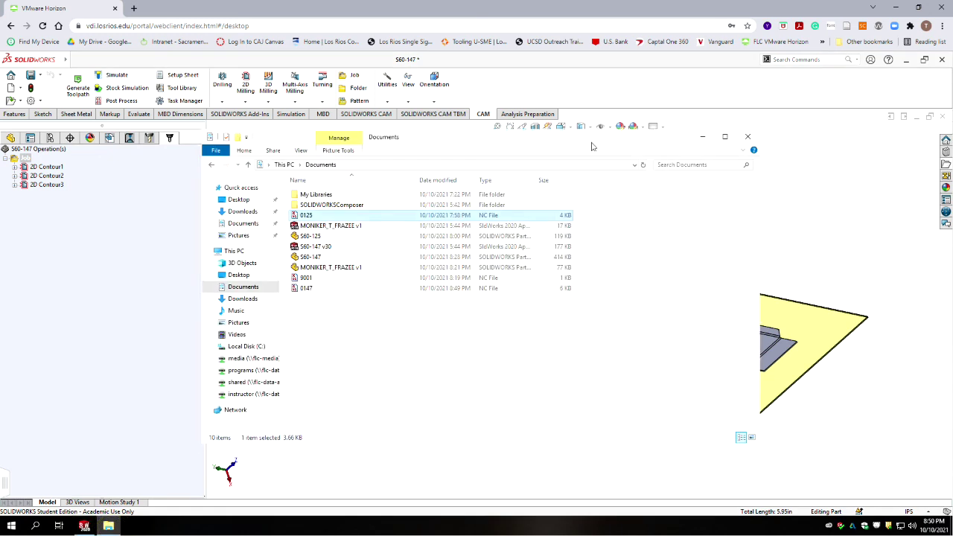